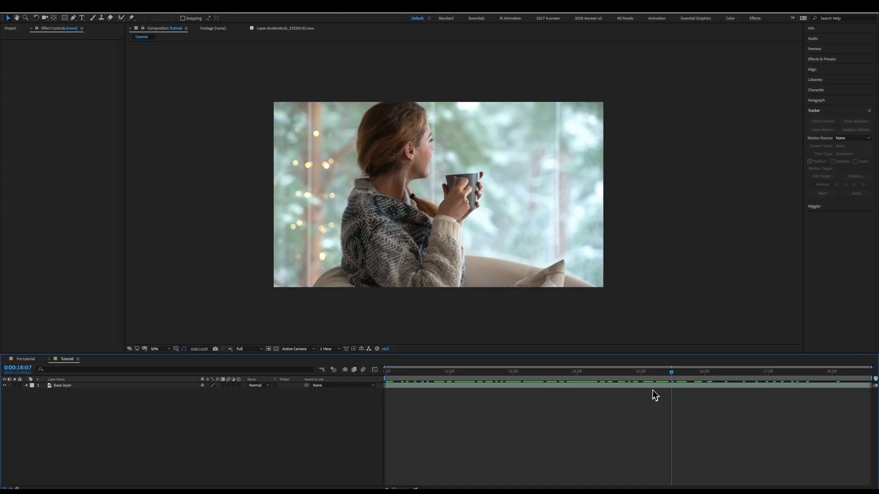
Motion-track the position of Base layer from its first frame, with the track point on the lantern's upper handle joint, analyzing forward
{"action": "left_click_drag", "start_coordinate": [671, 373], "coordinate": [323, 381]}
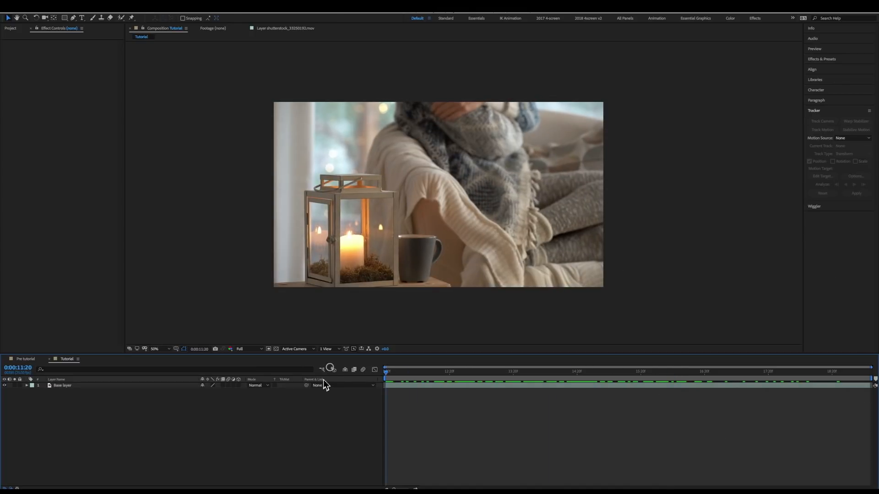
{"action": "left_click", "coordinate": [60, 385]}
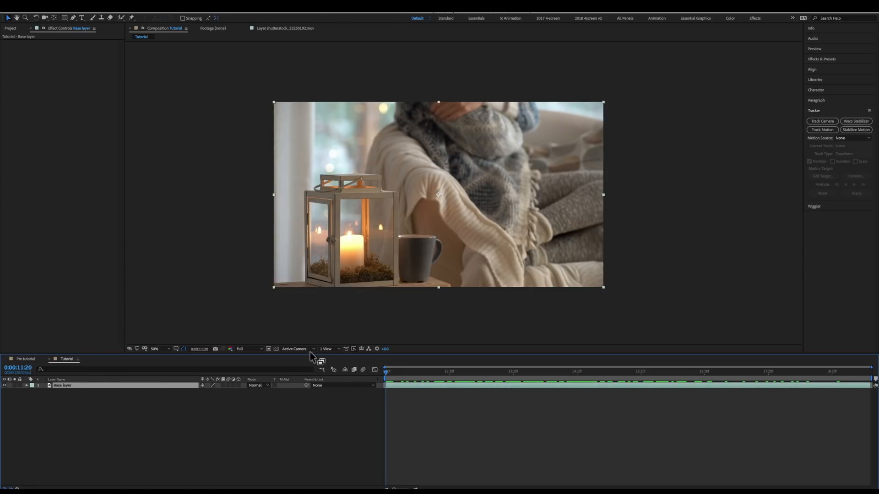
{"action": "left_click", "coordinate": [823, 130]}
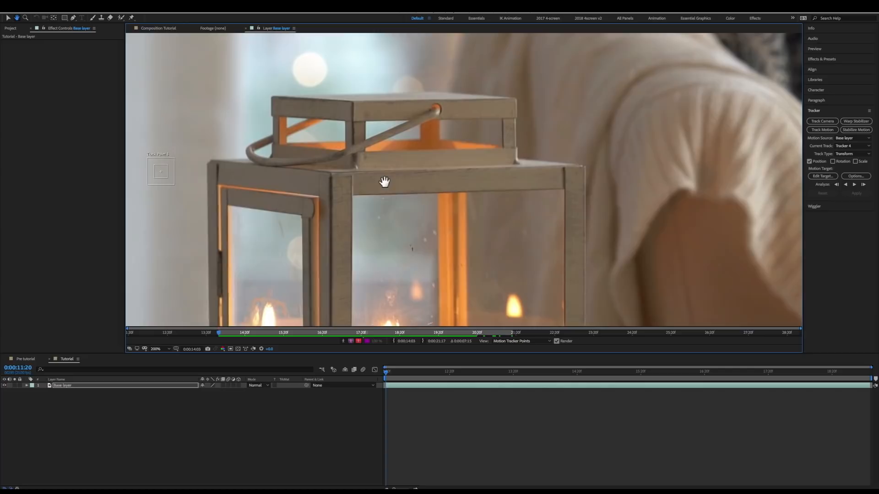
{"action": "left_click_drag", "start_coordinate": [159, 176], "coordinate": [433, 113]}
{"action": "mouse_move", "coordinate": [468, 138]}
{"action": "left_mouse_down"}
{"action": "mouse_move", "coordinate": [452, 127]}
{"action": "mouse_move", "coordinate": [463, 133]}
{"action": "left_mouse_up"}
{"action": "scroll", "coordinate": [464, 188], "scroll_direction": "down", "scroll_amount": 2}
{"action": "left_click_drag", "start_coordinate": [643, 214], "coordinate": [549, 225]}
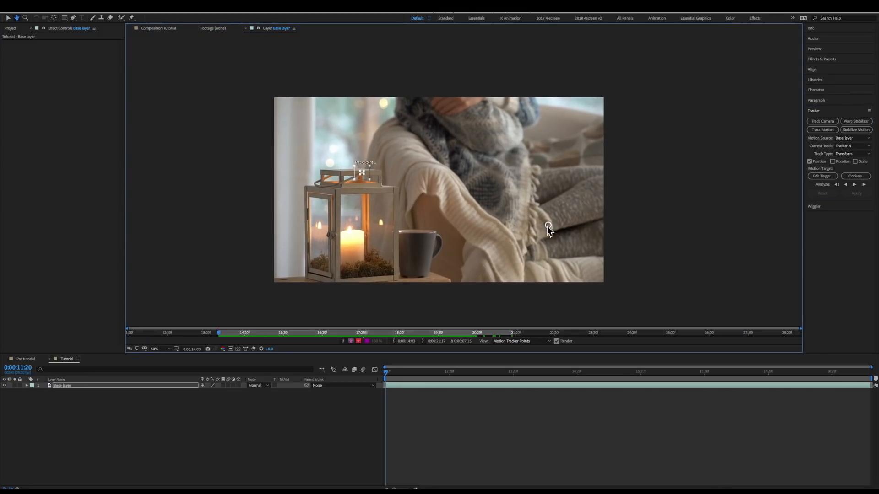
{"action": "left_click", "coordinate": [853, 185]}
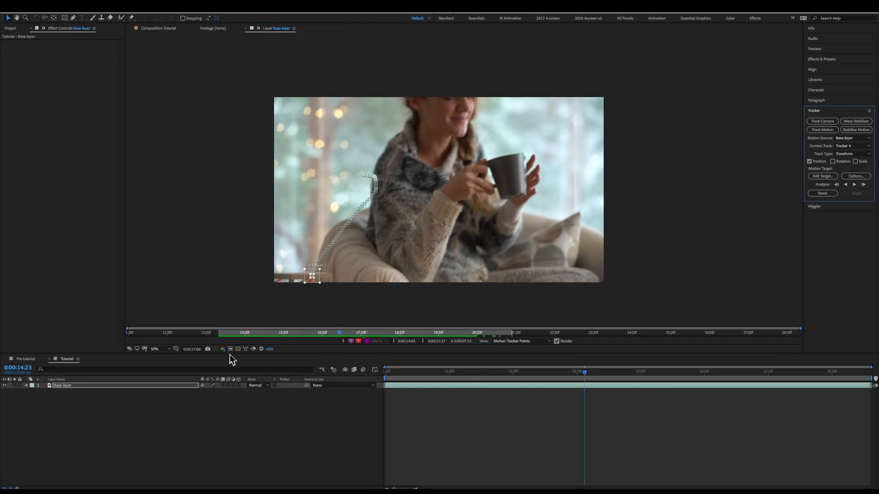
Offset the tracking regions from the lantern to a string light on the window frame, enlarge the search region, and continue analyzing forward
{"action": "scroll", "coordinate": [329, 281], "scroll_direction": "up", "scroll_amount": 2}
{"action": "left_click_drag", "start_coordinate": [572, 109], "coordinate": [367, 190]}
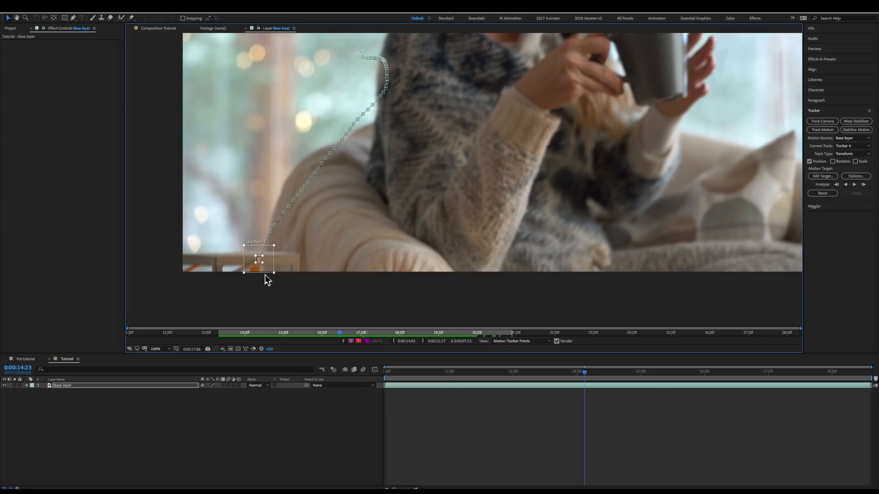
{"action": "left_click_drag", "start_coordinate": [420, 108], "coordinate": [527, 266]}
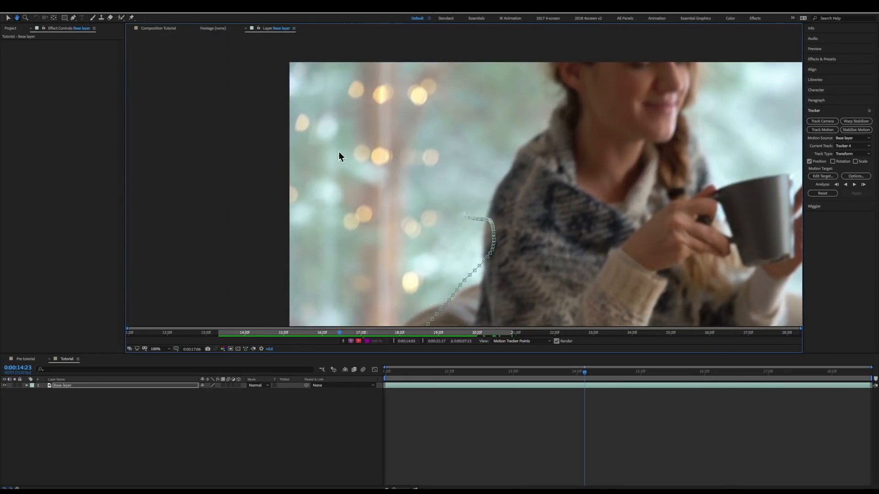
{"action": "left_click_drag", "start_coordinate": [591, 270], "coordinate": [586, 110]}
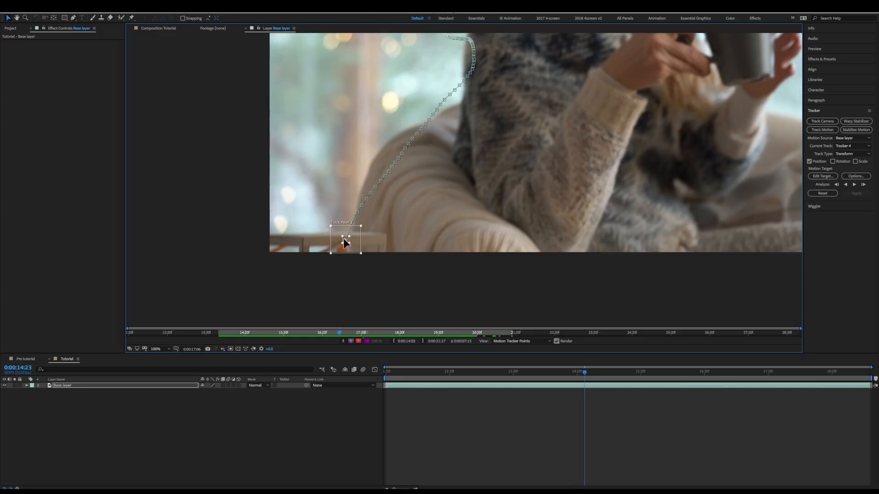
{"action": "left_click_drag", "start_coordinate": [349, 244], "coordinate": [343, 89]}
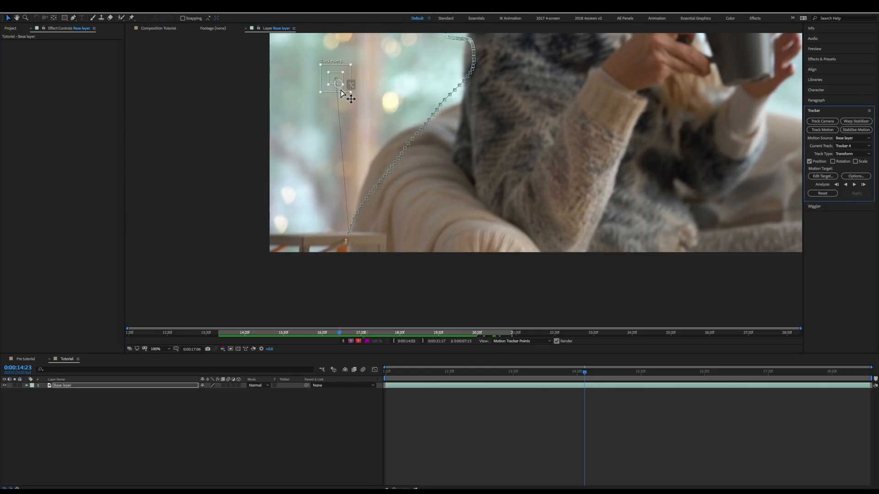
{"action": "left_click_drag", "start_coordinate": [425, 129], "coordinate": [384, 309]}
{"action": "left_click_drag", "start_coordinate": [299, 259], "coordinate": [346, 182]}
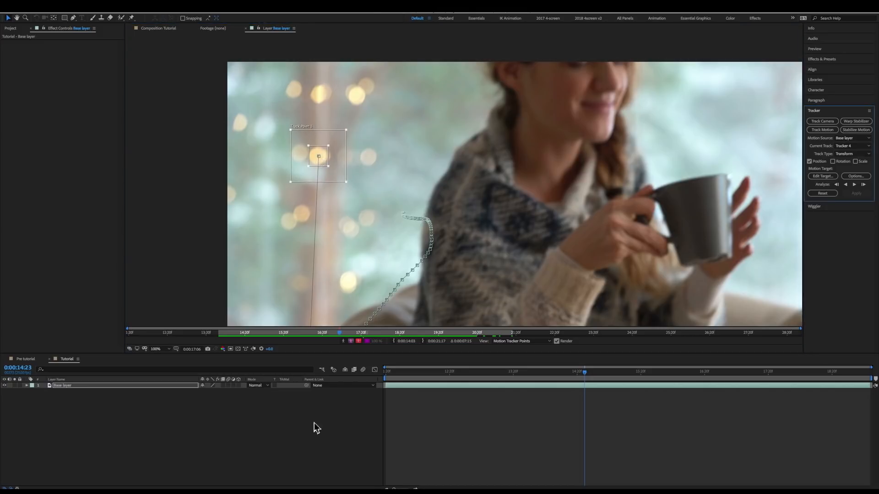
{"action": "left_click", "coordinate": [854, 185]}
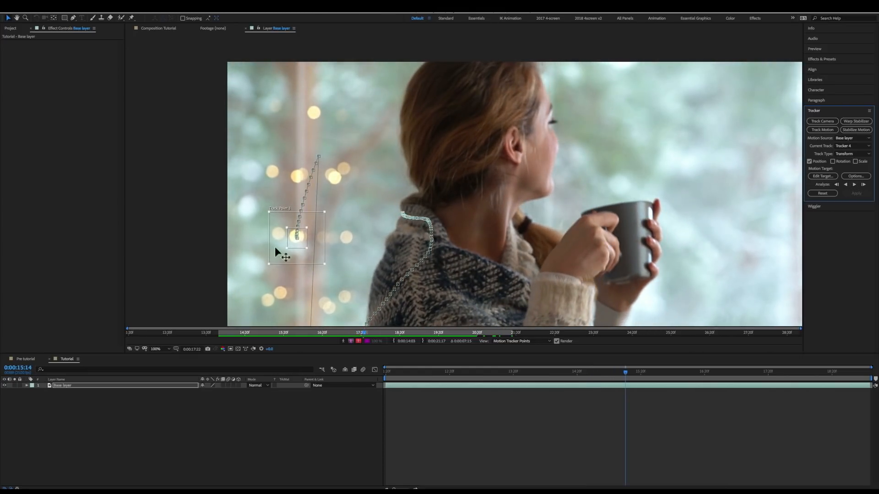
Try to continue the forward analysis from the same string light after adjusting its tracking region
{"action": "left_click_drag", "start_coordinate": [306, 249], "coordinate": [301, 242]}
{"action": "left_click", "coordinate": [853, 184]}
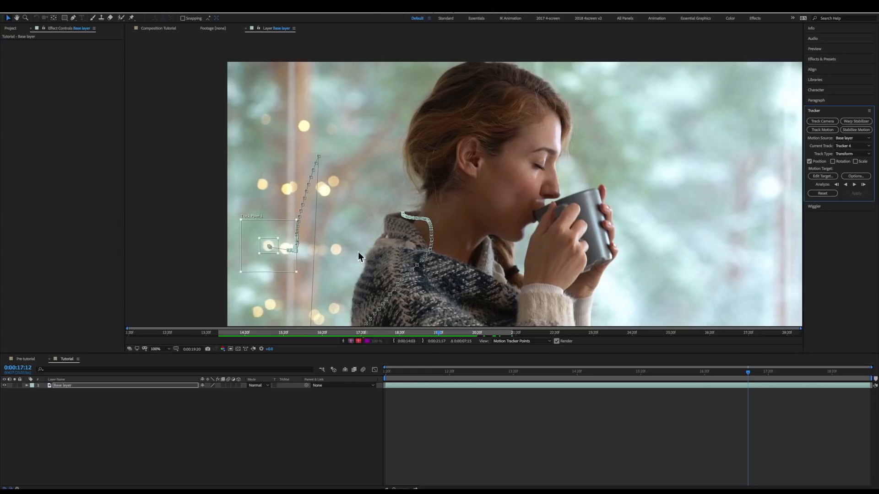
{"action": "key", "text": "super+z"}
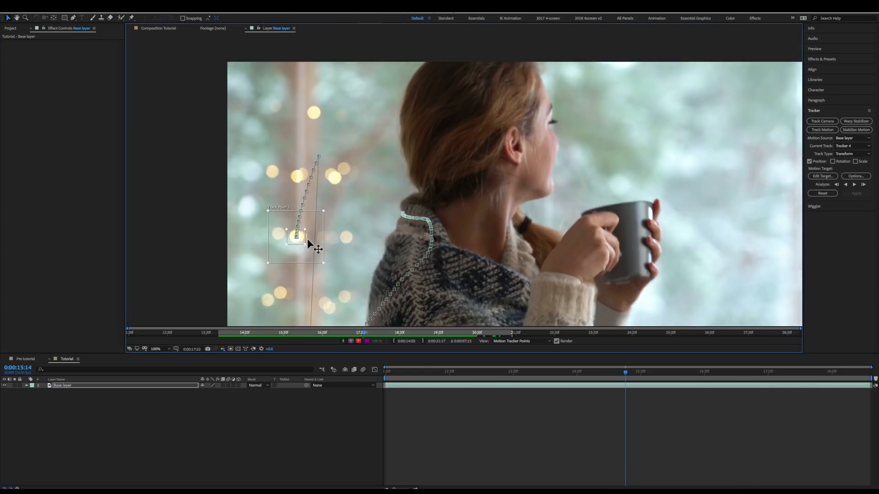
Offset the tracking regions to the uppermost single string light and analyze forward to the end of the clip
{"action": "left_click_drag", "start_coordinate": [305, 239], "coordinate": [320, 123]}
{"action": "left_click", "coordinate": [854, 185]}
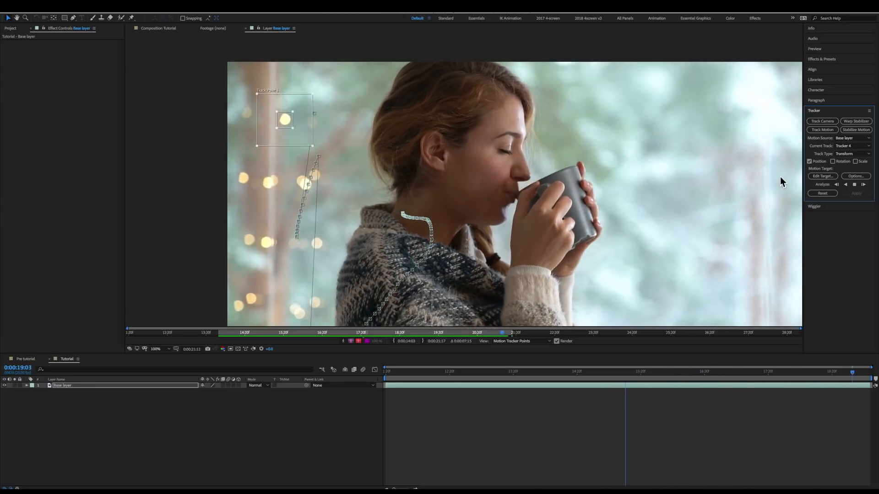
{"action": "scroll", "coordinate": [452, 266], "scroll_direction": "down", "scroll_amount": 1}
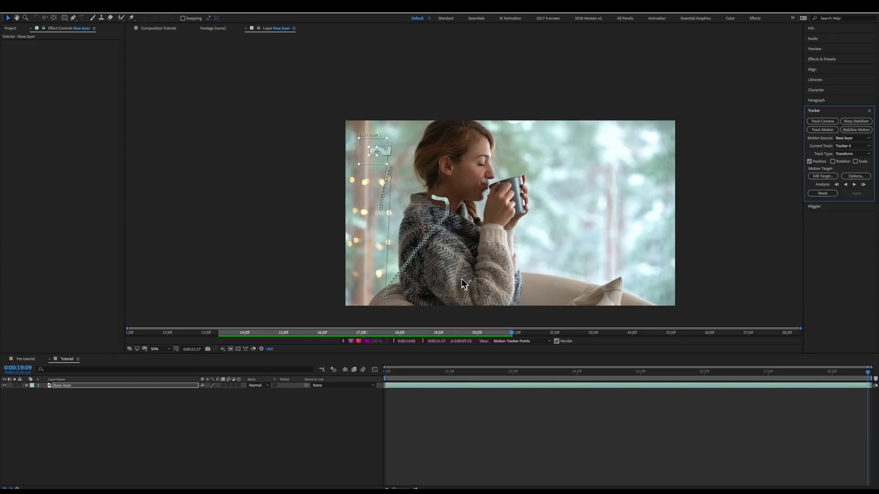
Create a new null object in the Tutorial composition
{"action": "left_click", "coordinate": [145, 7]}
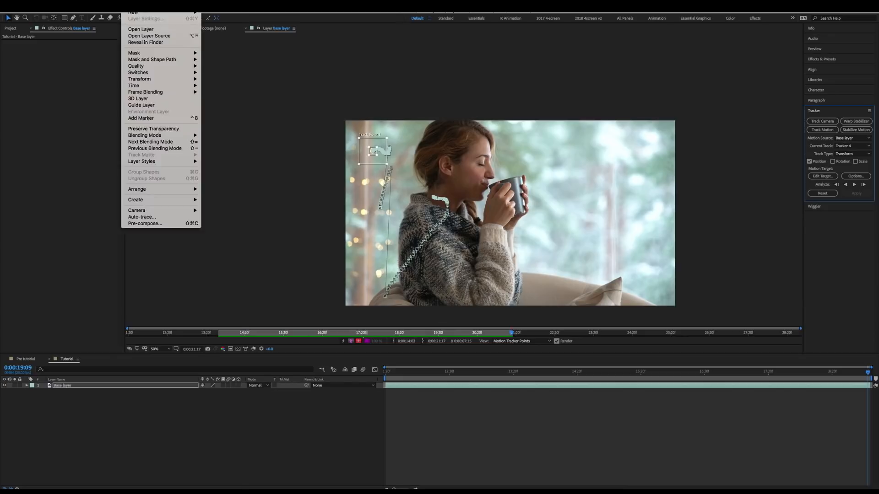
{"action": "mouse_move", "coordinate": [129, 7]}
{"action": "left_click", "coordinate": [220, 39]}
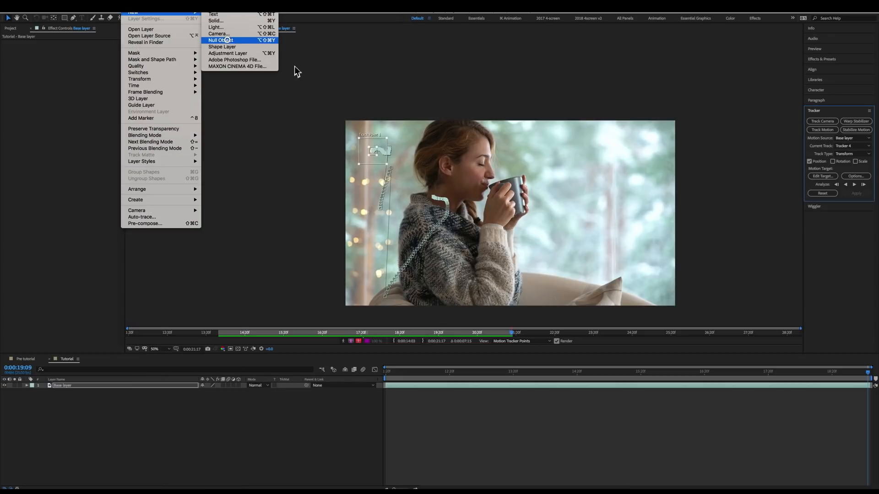
Set the new null as the motion target and apply the tracking data in the X and Y dimensions
{"action": "left_click", "coordinate": [823, 176]}
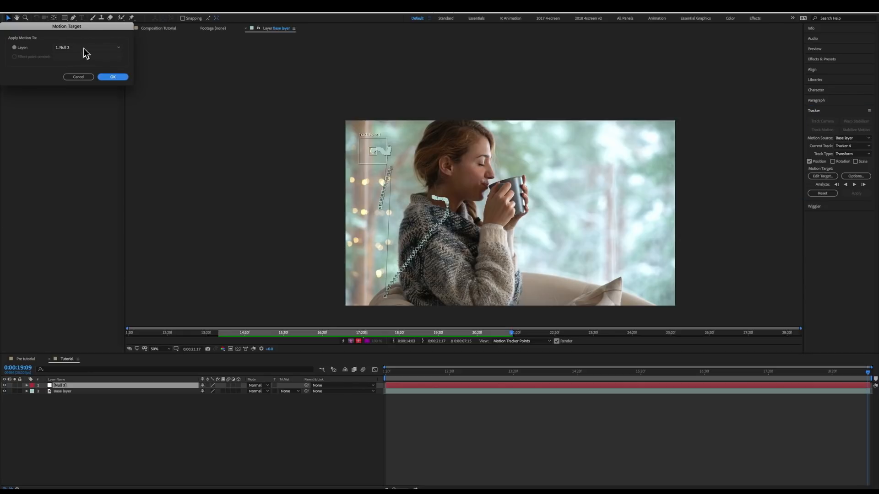
{"action": "left_click", "coordinate": [113, 77]}
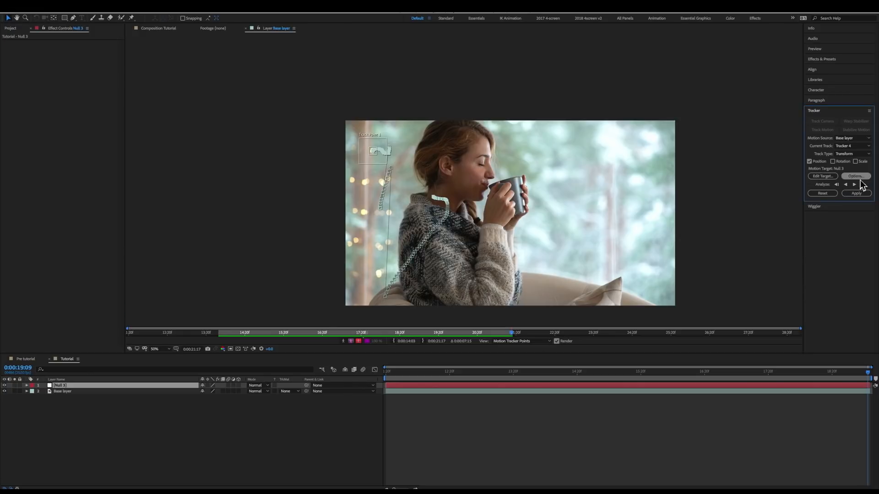
{"action": "left_click", "coordinate": [860, 194]}
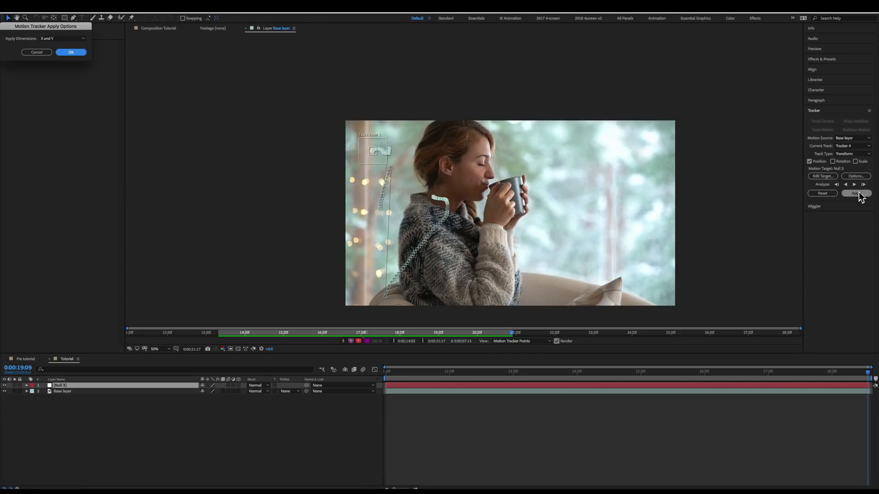
{"action": "key", "text": "Return"}
Go to 0:00:16:01 and add Ice_Snow_GentleFall_11.mp4 as the top layer, above the null
{"action": "left_click_drag", "start_coordinate": [855, 380], "coordinate": [656, 378]}
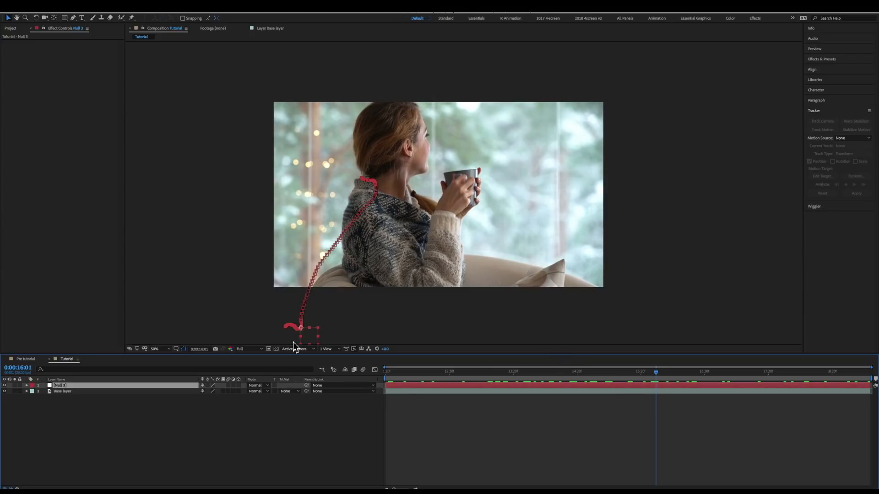
{"action": "left_click", "coordinate": [14, 29]}
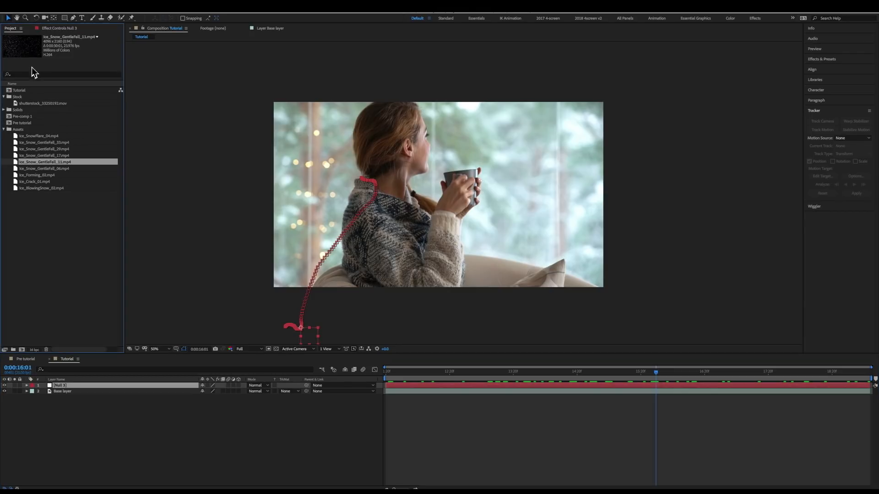
{"action": "left_click_drag", "start_coordinate": [23, 164], "coordinate": [103, 389]}
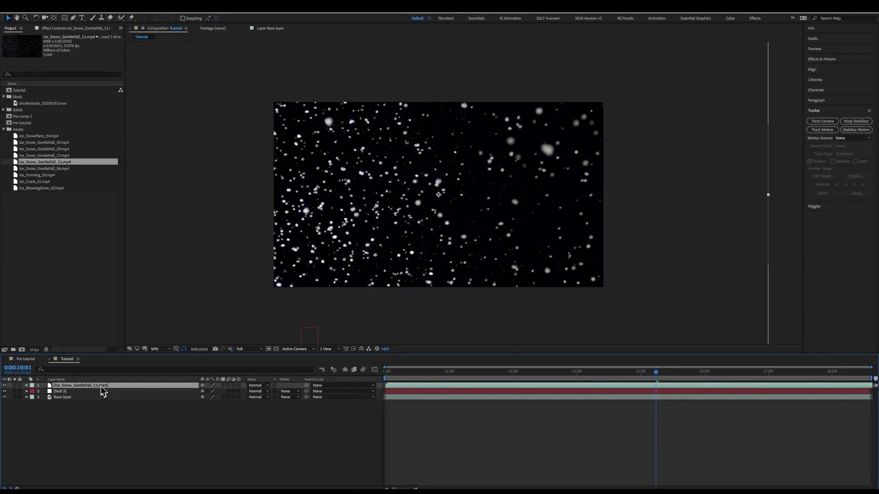
Rename the null layer as Track Null
{"action": "left_click", "coordinate": [68, 392]}
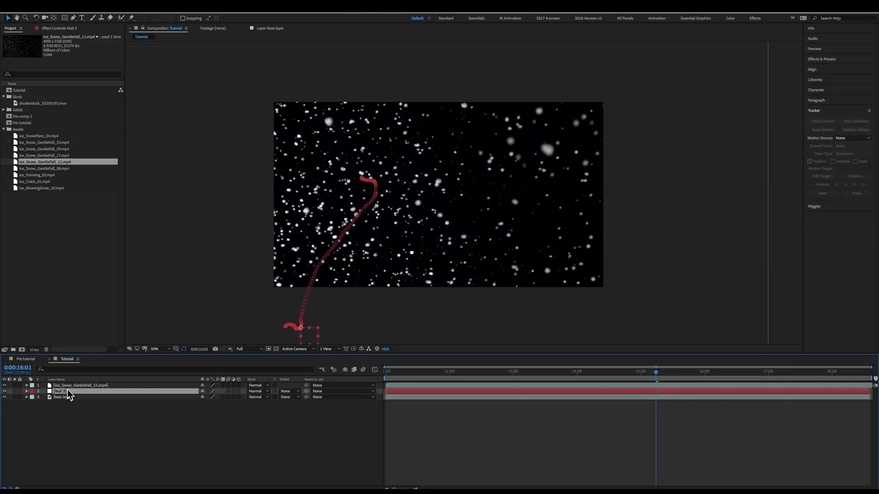
{"action": "key", "text": "Return"}
{"action": "type", "text": "Track Null"}
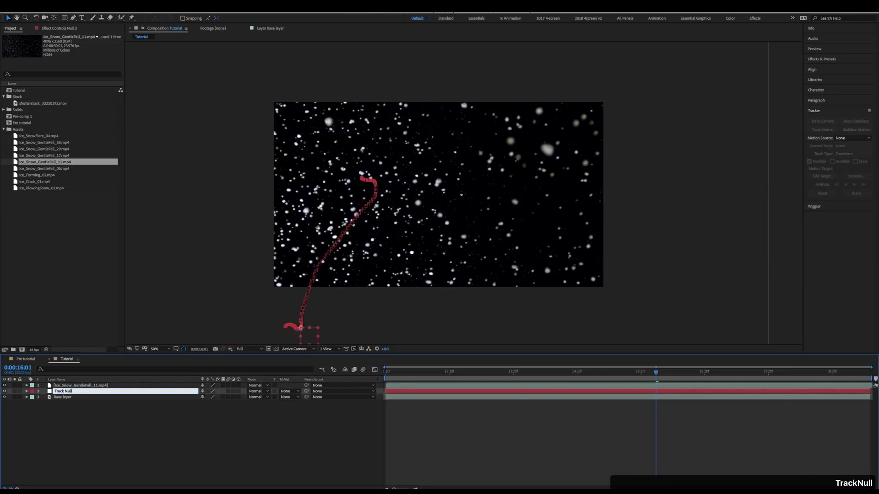
{"action": "key", "text": "Return"}
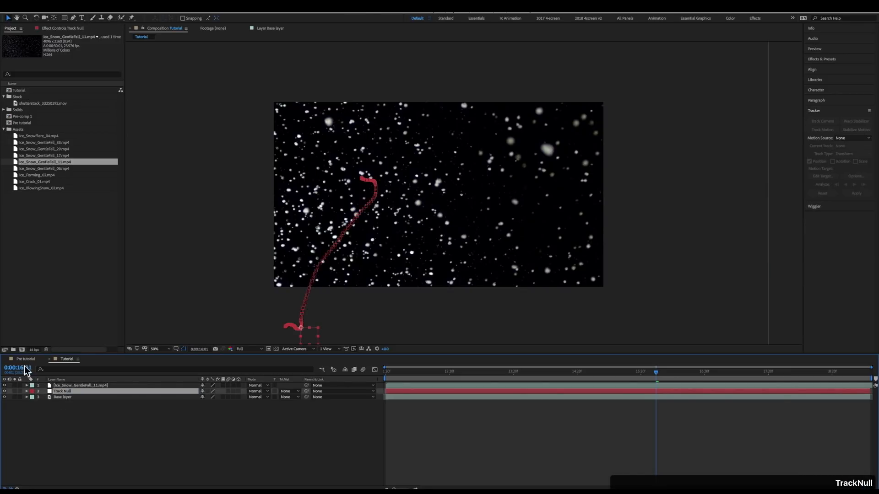
Scale the Ice_Snow_GentleFall_11.mp4 layer to 66%
{"action": "left_click", "coordinate": [77, 386]}
{"action": "key", "text": "comma"}
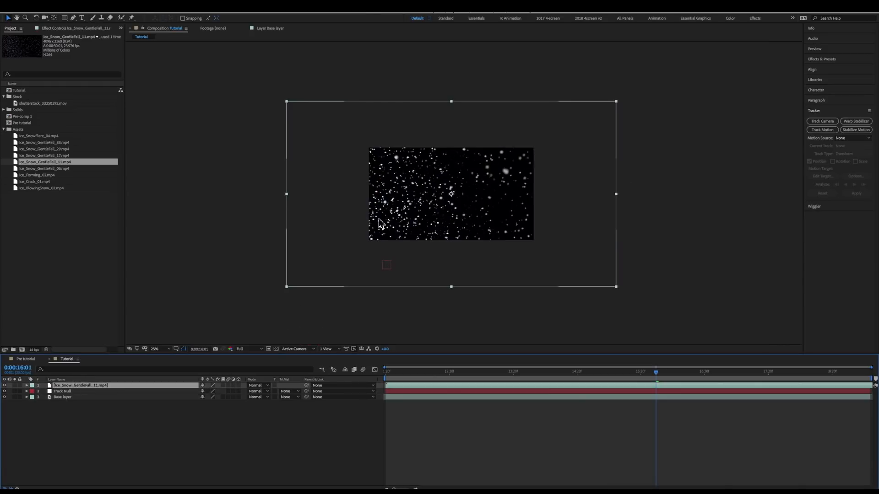
{"action": "key", "text": "period"}
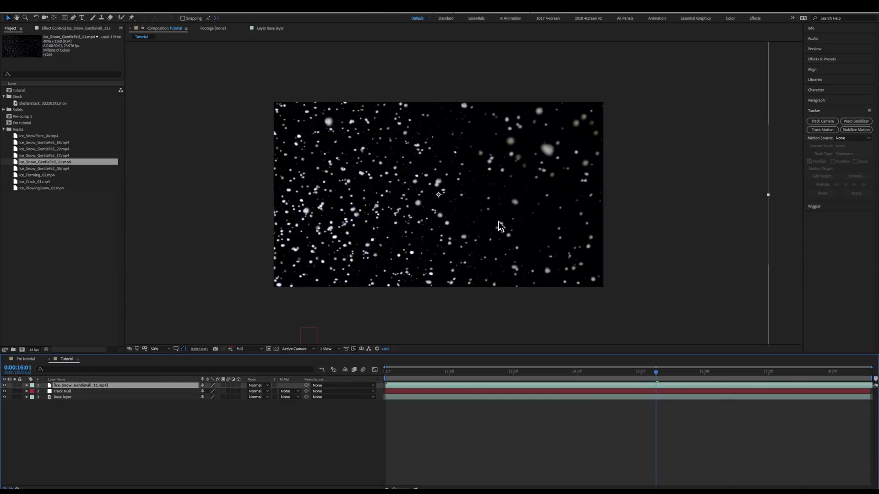
{"action": "key", "text": "comma"}
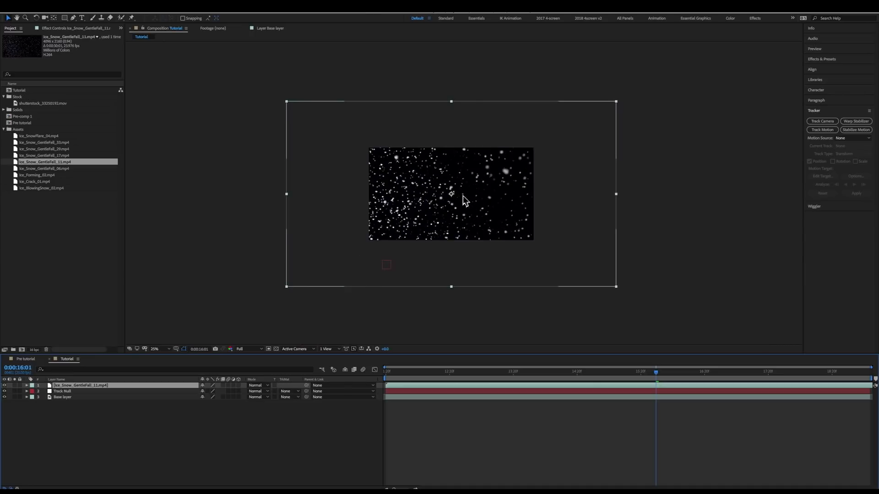
{"action": "key", "text": "s"}
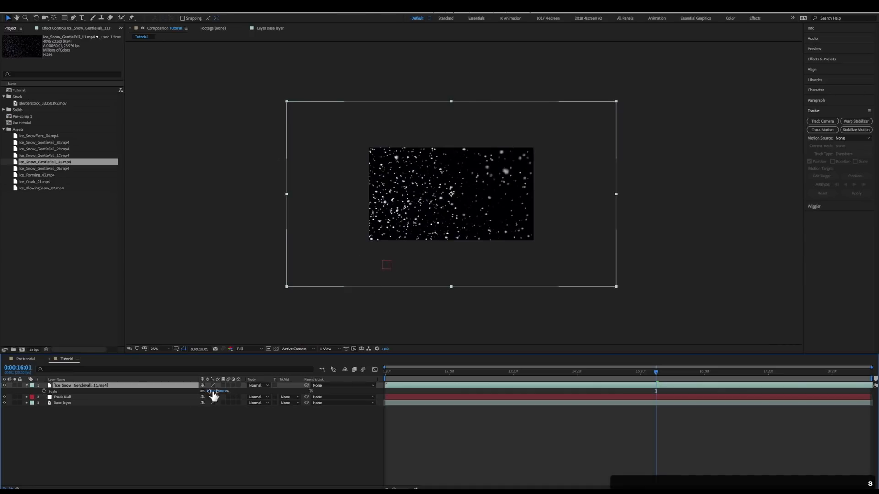
{"action": "left_click_drag", "start_coordinate": [211, 392], "coordinate": [211, 392]}
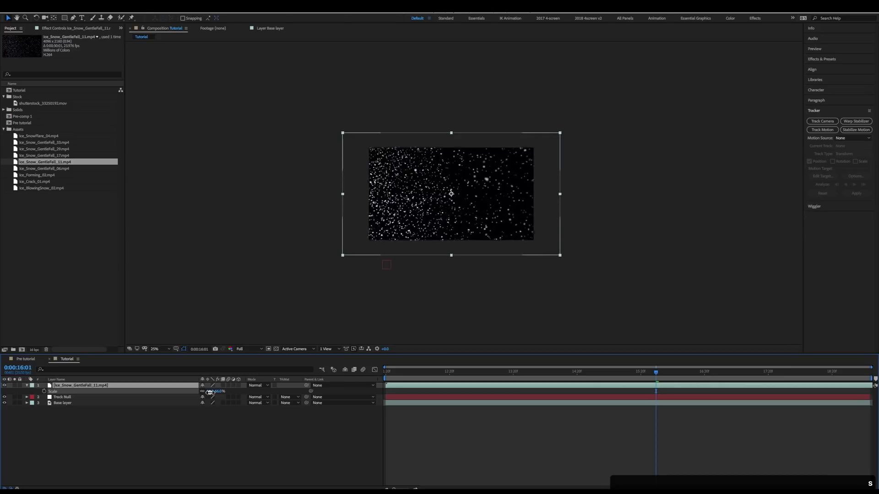
Set the snow layer's blending mode to Screen and shift the layer down and left over the woman
{"action": "left_click", "coordinate": [267, 387]}
{"action": "left_click", "coordinate": [297, 296]}
{"action": "left_click_drag", "start_coordinate": [491, 212], "coordinate": [467, 218]}
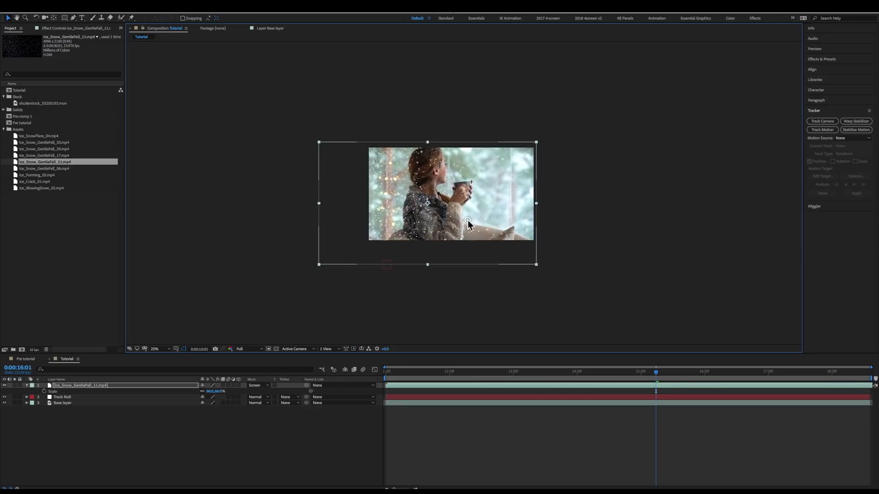
Parent the snow layer to Track Null and play the composition from its start to check the tracked movement
{"action": "left_click_drag", "start_coordinate": [627, 375], "coordinate": [709, 365]}
{"action": "left_click_drag", "start_coordinate": [307, 385], "coordinate": [59, 396]}
{"action": "left_click_drag", "start_coordinate": [705, 370], "coordinate": [403, 369]}
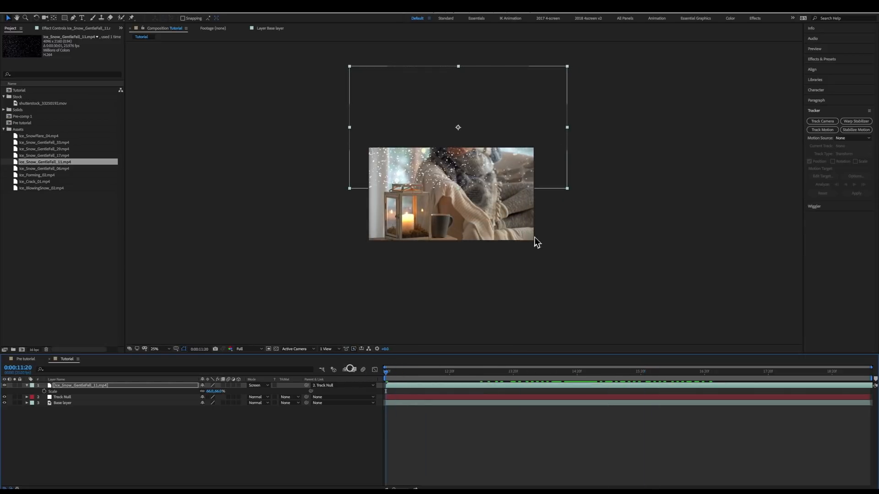
{"action": "key", "text": "space"}
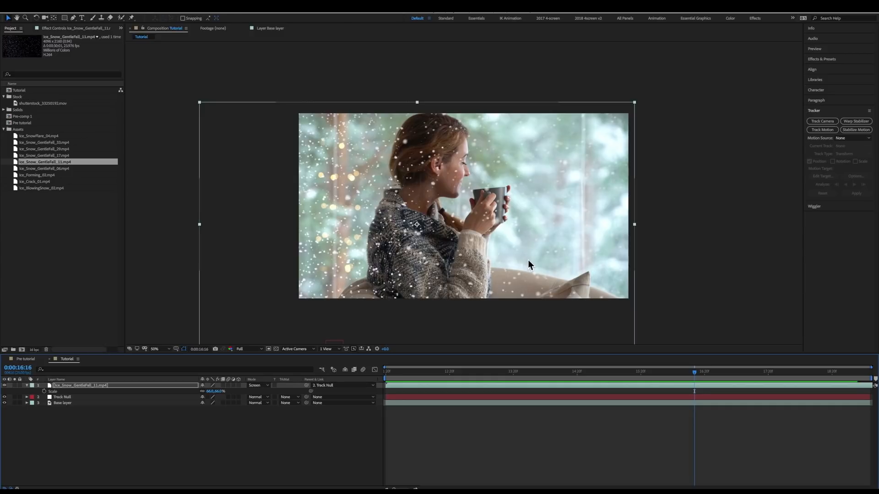
Duplicate the Base layer, place the copy above the snow layer and rename it Foreground
{"action": "left_click", "coordinate": [66, 404]}
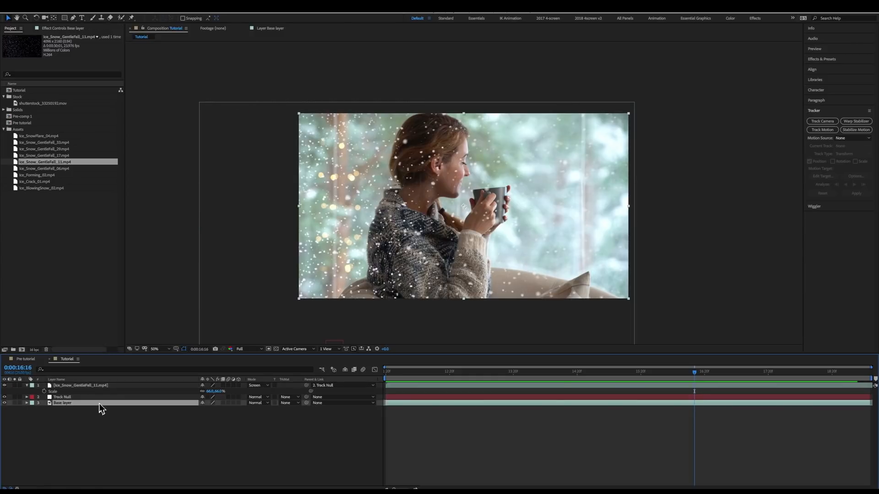
{"action": "key", "text": "super+d"}
{"action": "left_click_drag", "start_coordinate": [89, 403], "coordinate": [126, 389]}
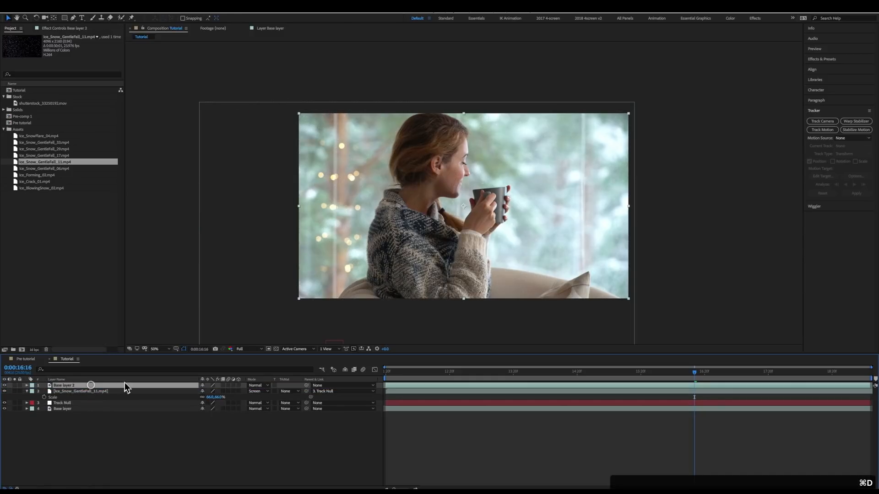
{"action": "key", "text": "Return"}
{"action": "type", "text": "Foregro"}
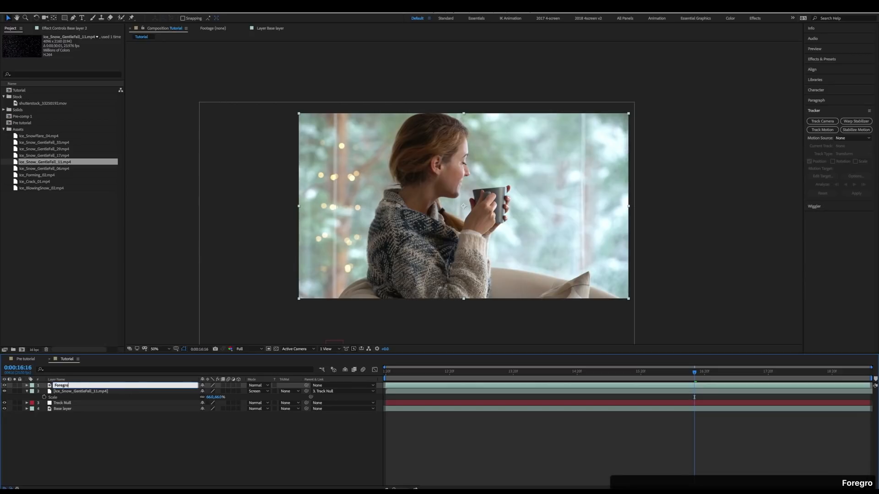
{"action": "type", "text": "und"}
{"action": "key", "text": "Return"}
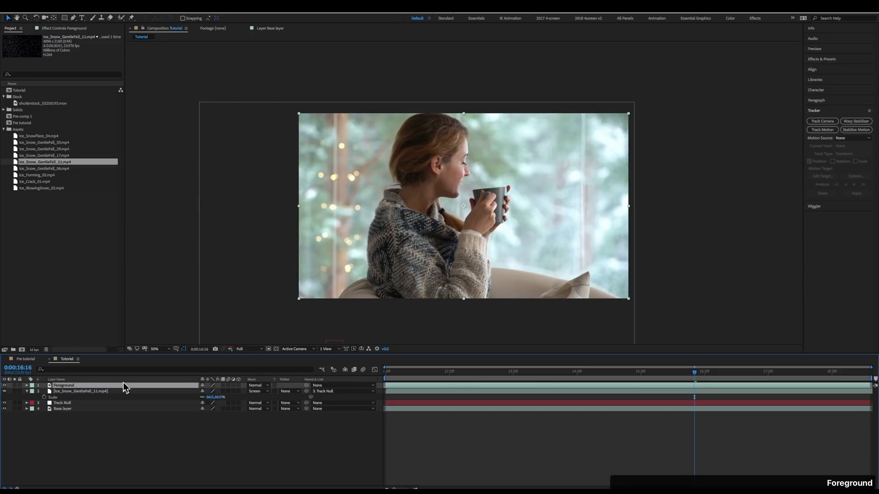
Duplicate the Foreground layer and name the copy Forground Matte
{"action": "key", "text": "super+d"}
{"action": "key", "text": "Return"}
{"action": "type", "text": "Forground Matte"}
{"action": "key", "text": "Return"}
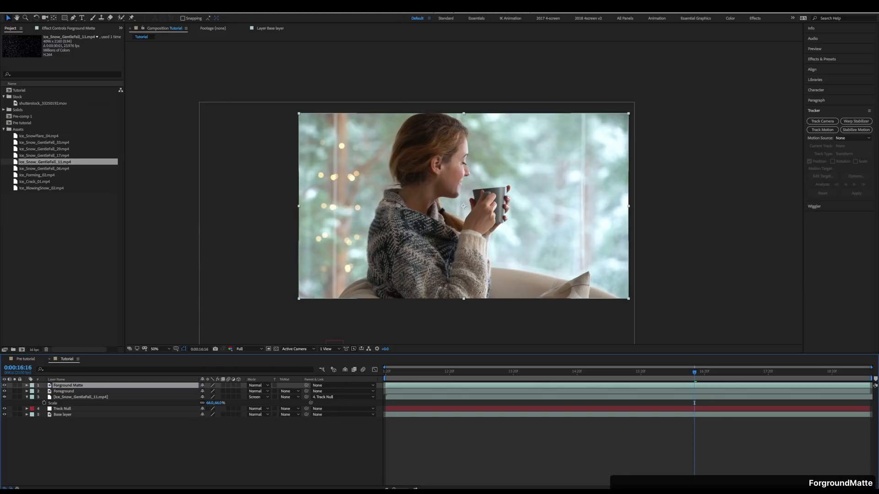
Collapse the snow layer's open properties and keep the timeline listing layer names
{"action": "key", "text": "super+a"}
{"action": "left_click", "coordinate": [27, 397]}
{"action": "left_click", "coordinate": [67, 441]}
{"action": "left_click", "coordinate": [80, 381]}
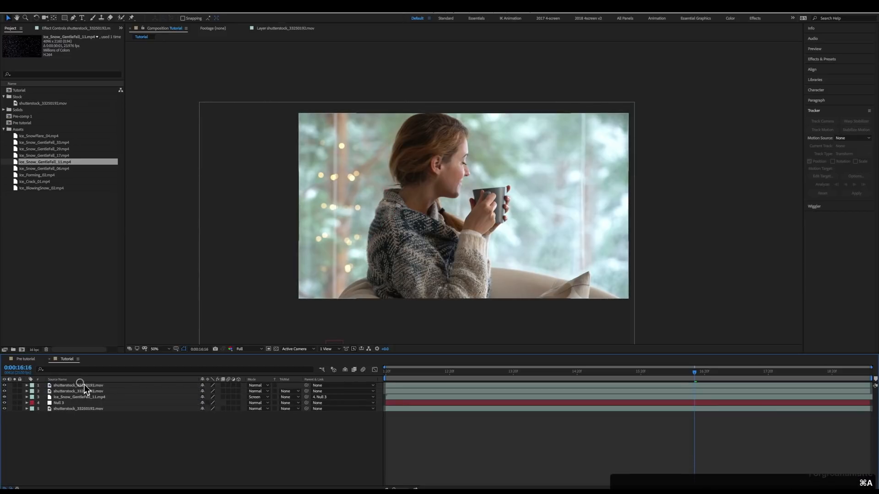
{"action": "left_click", "coordinate": [59, 380]}
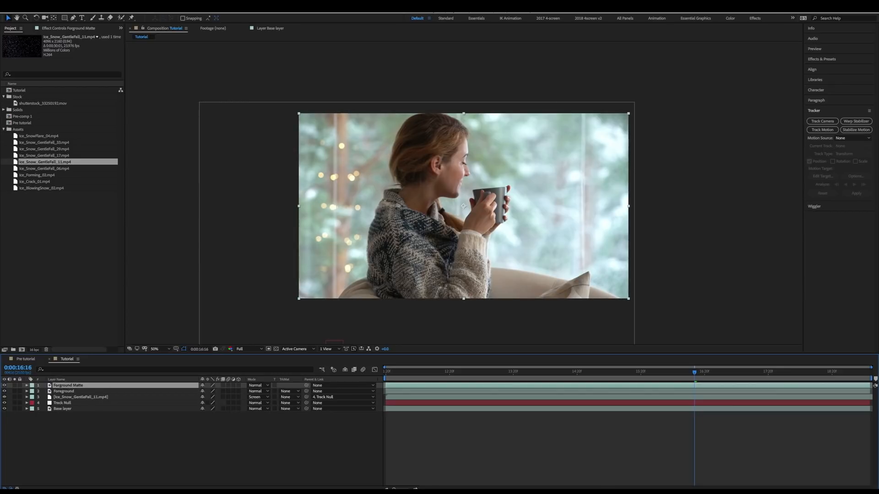
Apply Keylight (1.2) to Forground Matte and sample the pale window background just above the mug as Screen Colour
{"action": "left_click", "coordinate": [151, 6]}
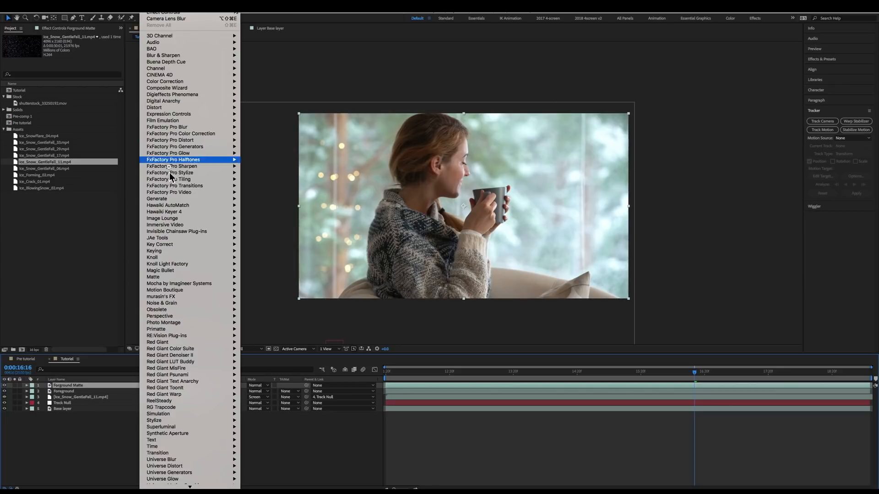
{"action": "mouse_move", "coordinate": [179, 251]}
{"action": "left_click", "coordinate": [259, 304]}
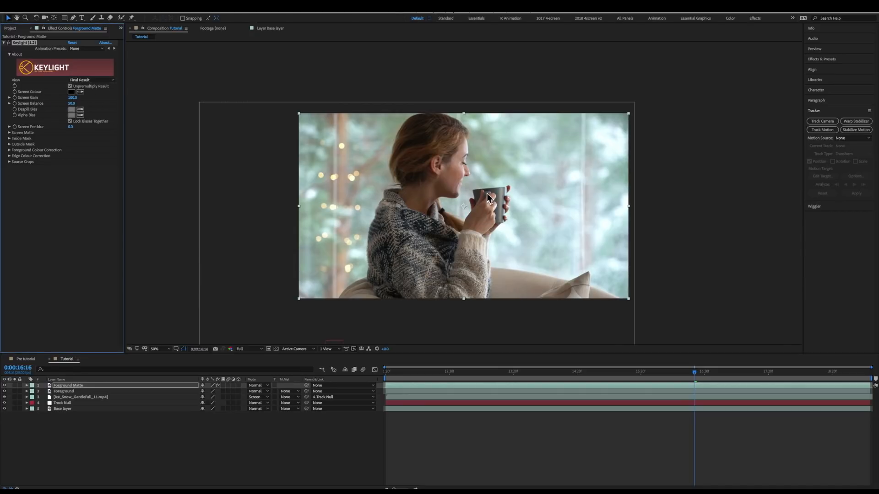
{"action": "left_click", "coordinate": [81, 93]}
{"action": "left_click", "coordinate": [504, 176]}
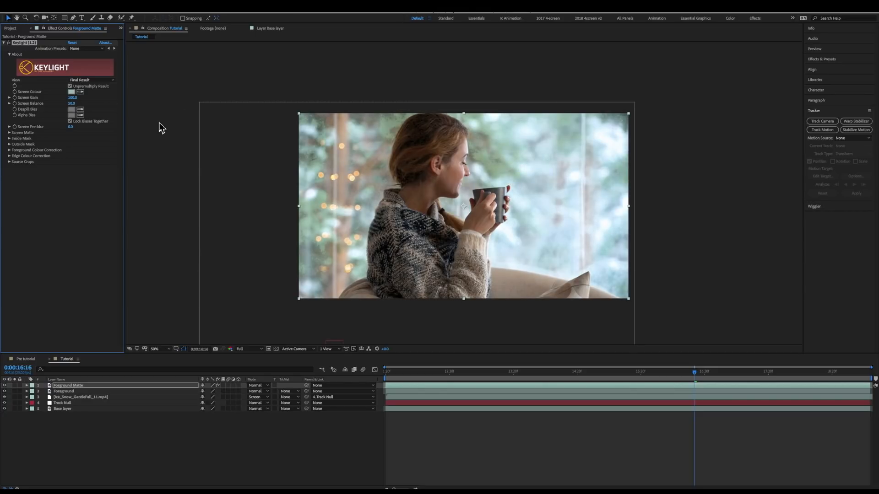
Switch Keylight's view to Screen Matte and set Screen Gain to 118
{"action": "left_click_drag", "start_coordinate": [70, 98], "coordinate": [46, 103]}
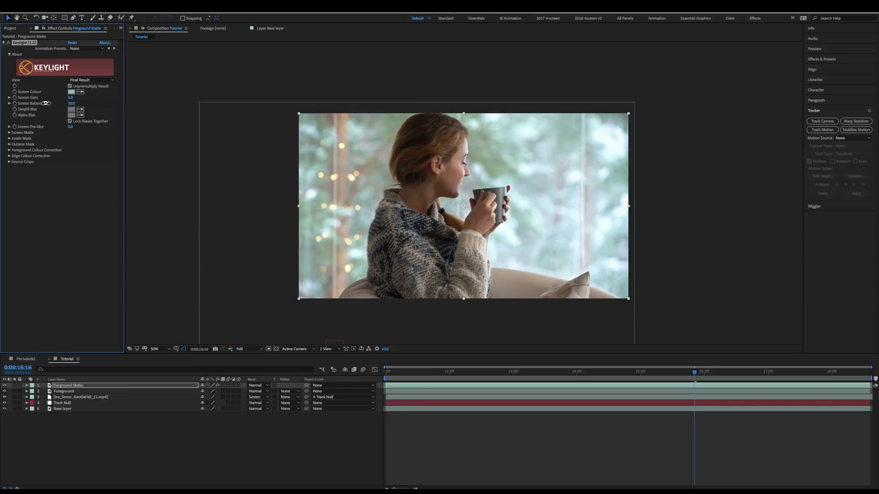
{"action": "key", "text": "super+z"}
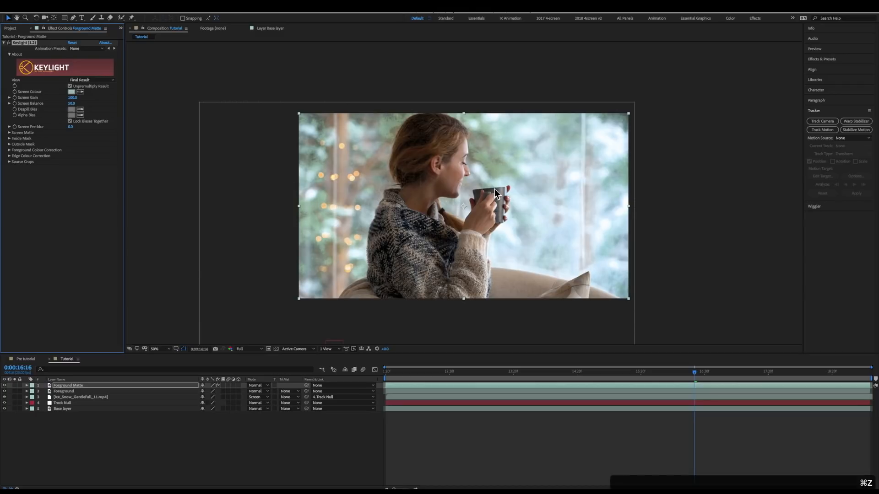
{"action": "left_click", "coordinate": [90, 80]}
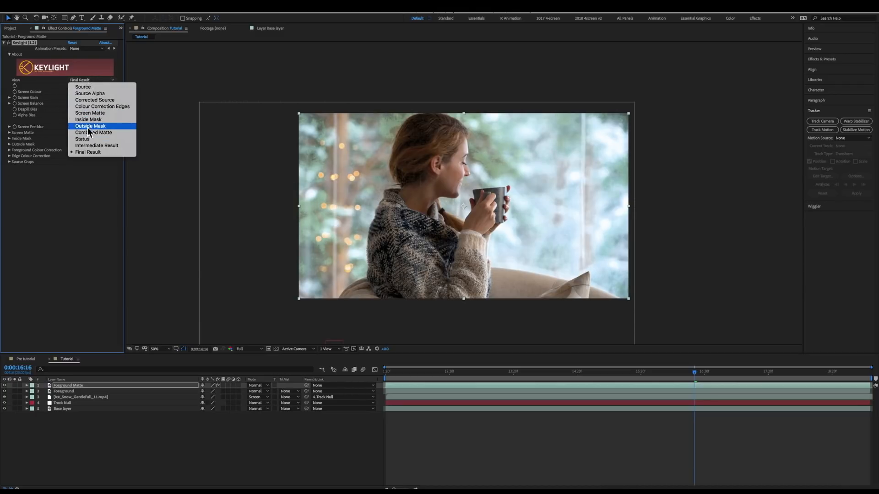
{"action": "left_click", "coordinate": [95, 113]}
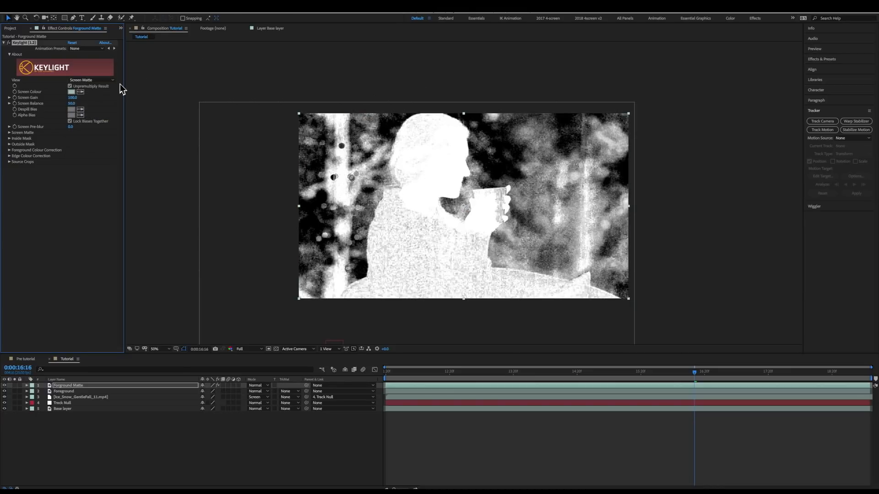
{"action": "mouse_move", "coordinate": [80, 97]}
{"action": "left_mouse_down"}
{"action": "mouse_move", "coordinate": [90, 97]}
{"action": "mouse_move", "coordinate": [82, 97]}
{"action": "left_mouse_up"}
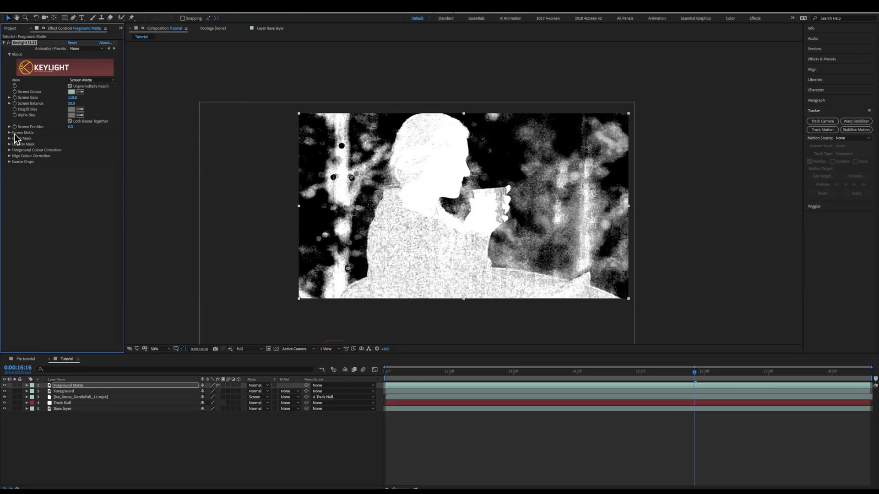
Refine the Keylight matte with Screen Pre-blur 14, Clip White 77 and Clip Black 68
{"action": "left_click_drag", "start_coordinate": [72, 131], "coordinate": [141, 130]}
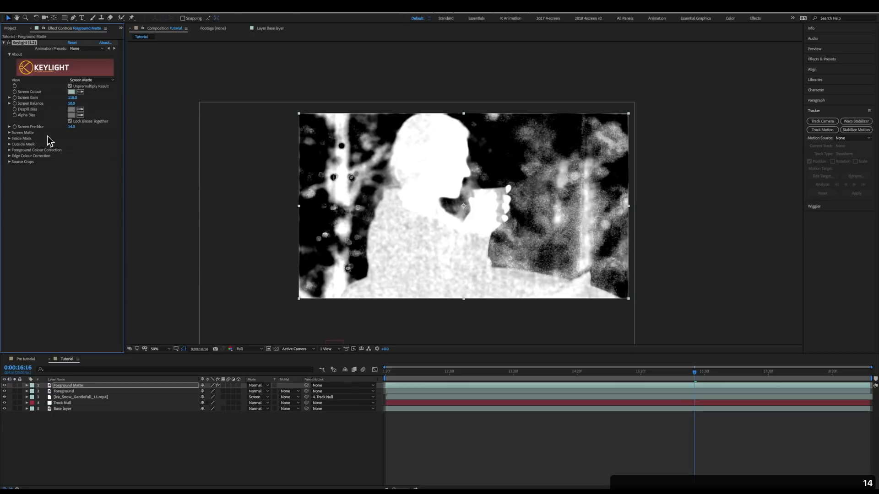
{"action": "left_click", "coordinate": [9, 133]}
{"action": "left_click_drag", "start_coordinate": [72, 144], "coordinate": [309, 146]}
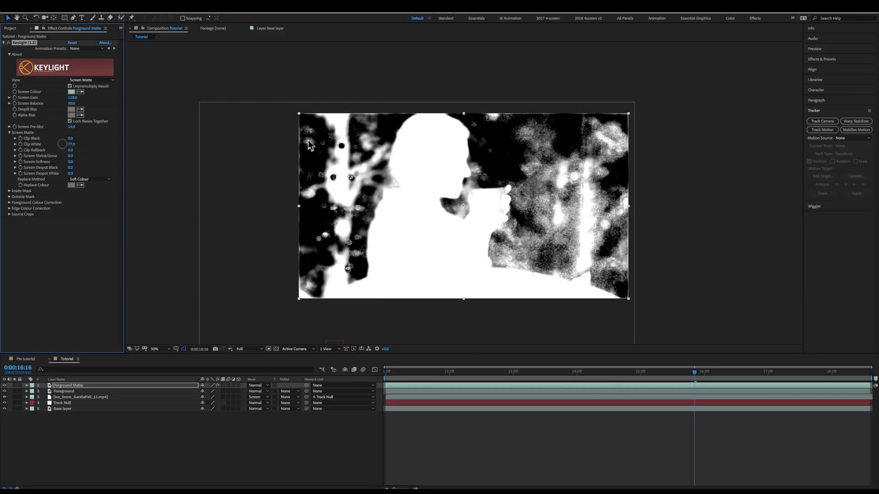
{"action": "left_click_drag", "start_coordinate": [71, 138], "coordinate": [97, 141]}
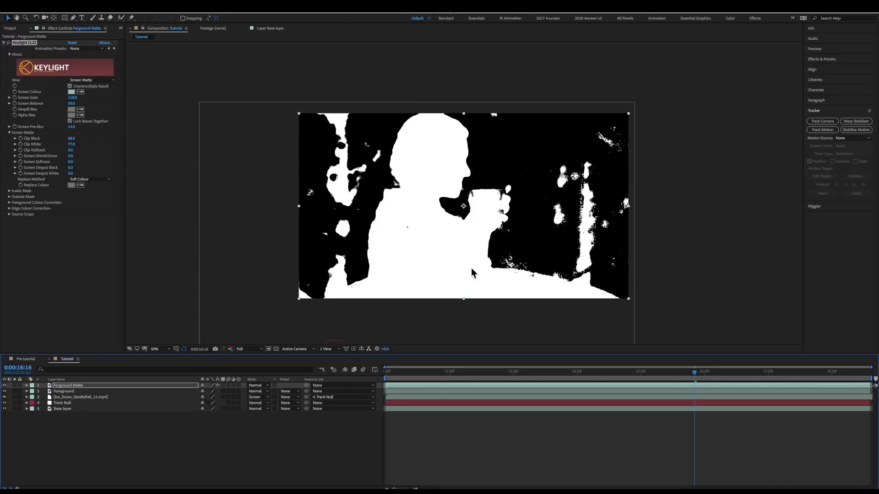
Hide the Forground Matte layer and set the Foreground layer's track matte to Luma Matte "Forground Matte"
{"action": "left_click", "coordinate": [5, 385]}
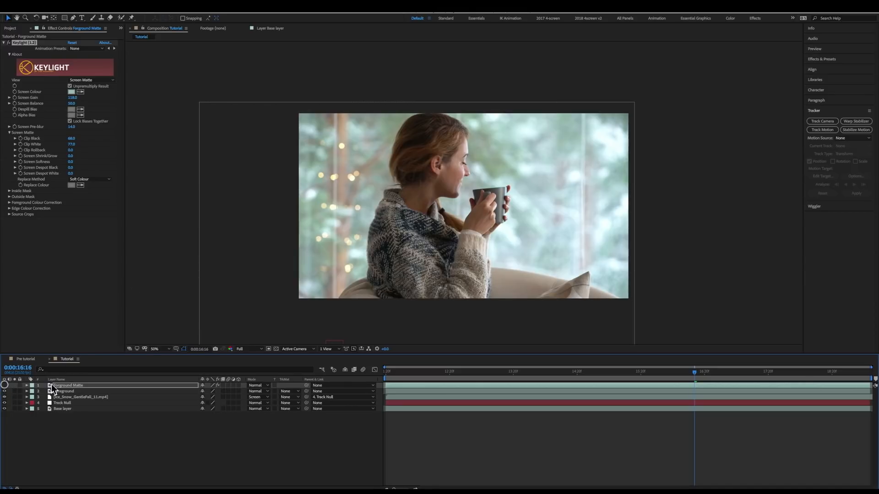
{"action": "left_click", "coordinate": [67, 392]}
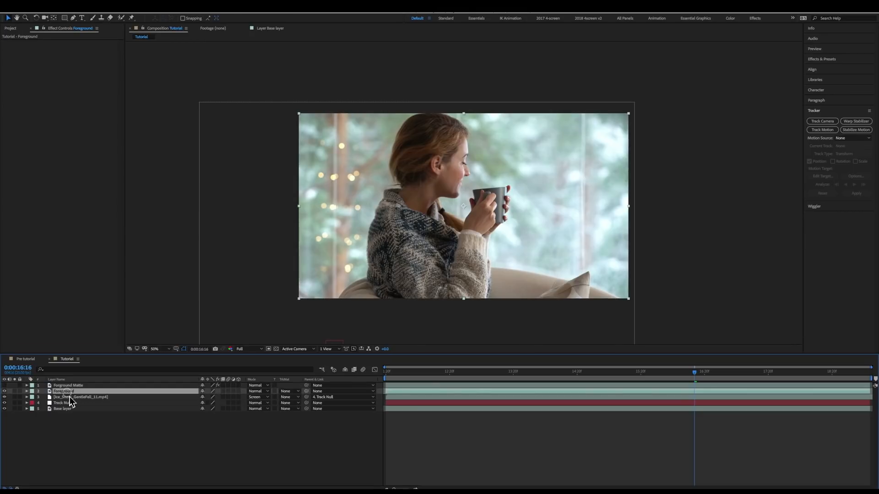
{"action": "left_click", "coordinate": [289, 391]}
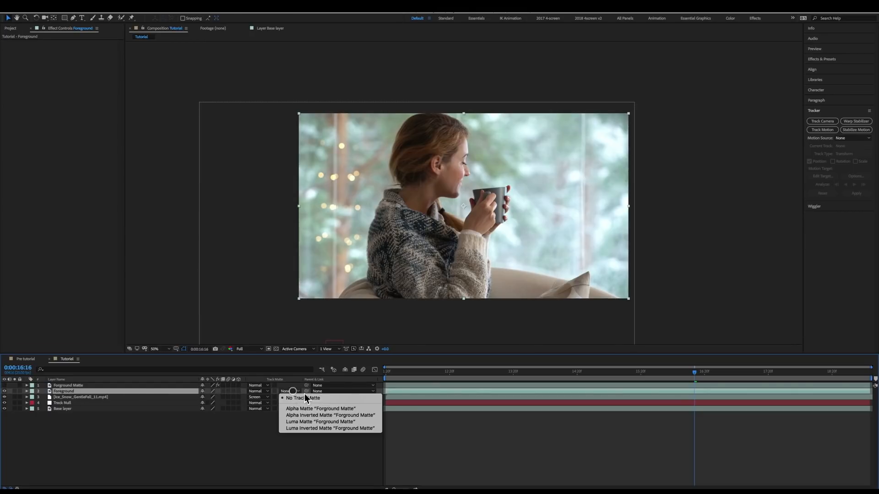
{"action": "left_click", "coordinate": [317, 422]}
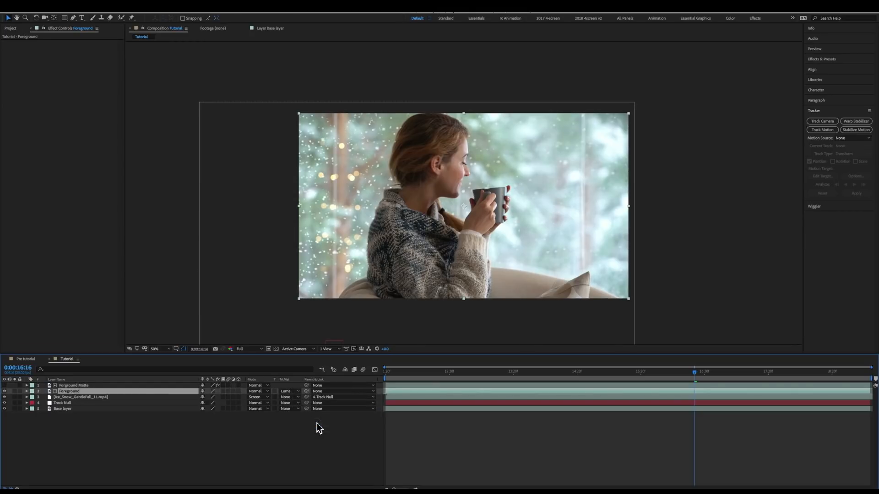
Briefly show the Forground Matte layer to examine the matte, then check the composite at 0:00:16:04
{"action": "left_click", "coordinate": [71, 385]}
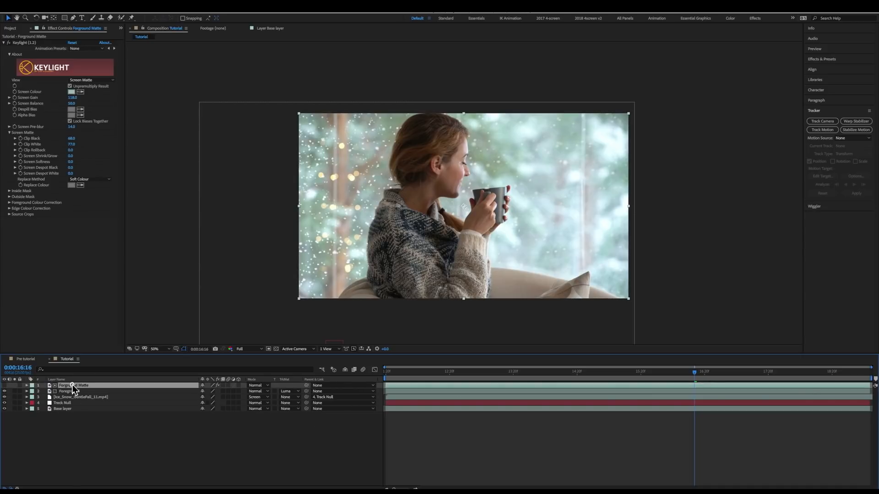
{"action": "left_click", "coordinate": [5, 386]}
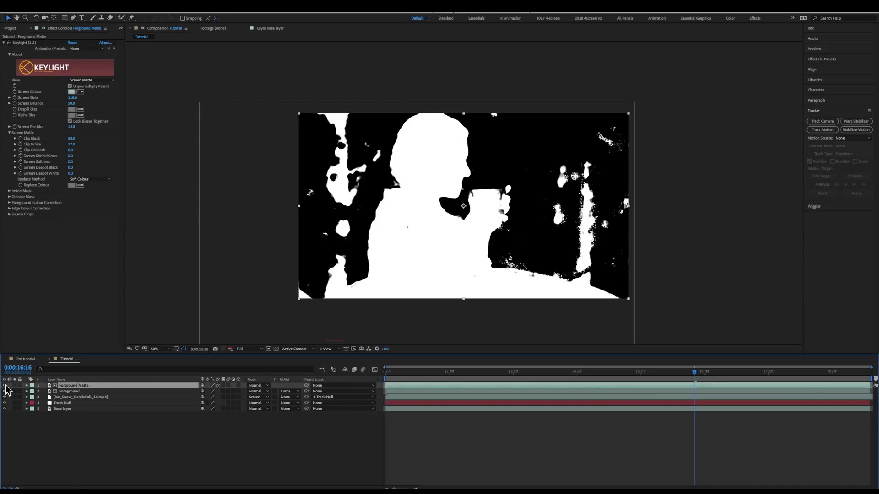
{"action": "left_click", "coordinate": [5, 385]}
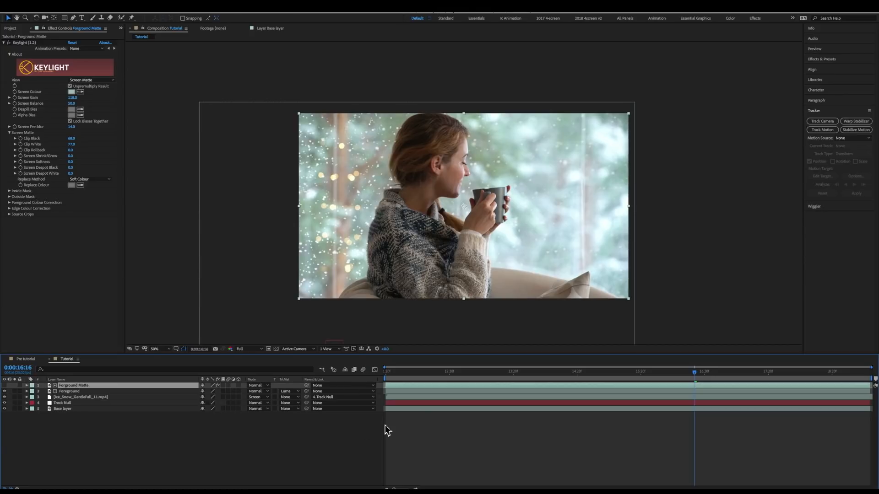
{"action": "left_click_drag", "start_coordinate": [693, 372], "coordinate": [663, 371]}
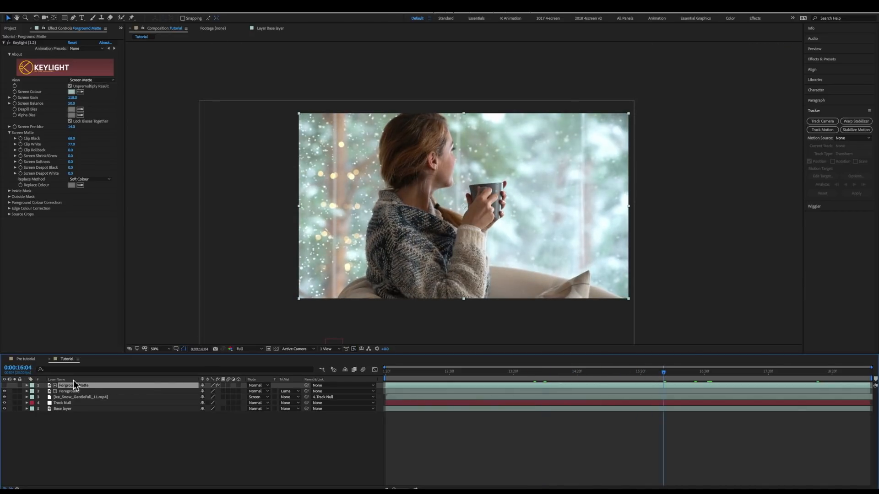
Compare Keylight's Final Result and Screen Matte views on the Forground Matte layer, ending on Screen Matte with the layer hidden
{"action": "left_click", "coordinate": [5, 385]}
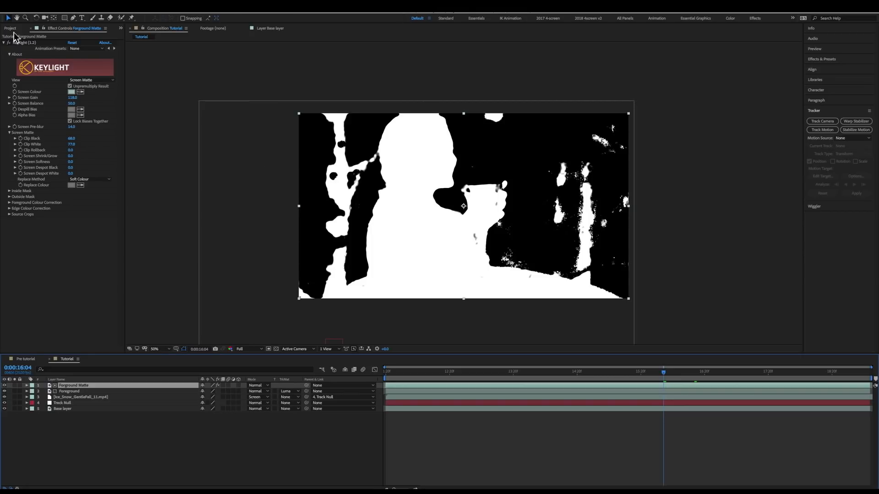
{"action": "left_click", "coordinate": [91, 80]}
{"action": "left_click", "coordinate": [90, 150]}
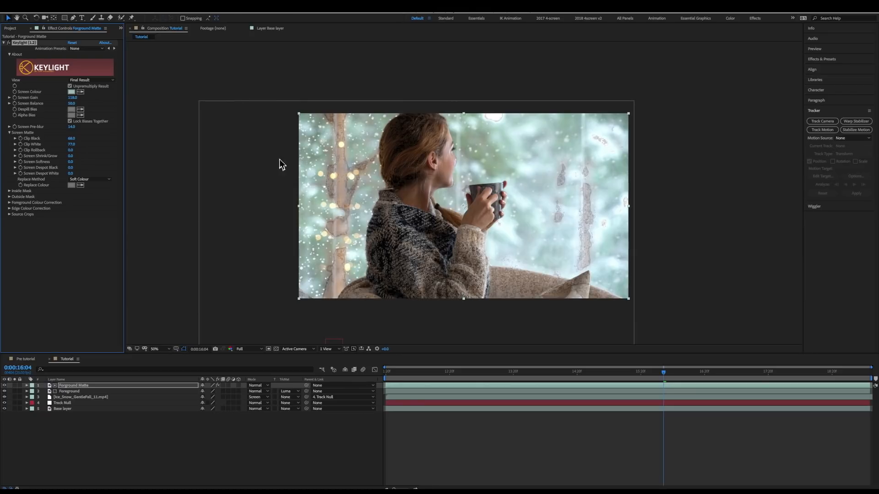
{"action": "left_click", "coordinate": [92, 81]}
{"action": "left_click", "coordinate": [101, 113]}
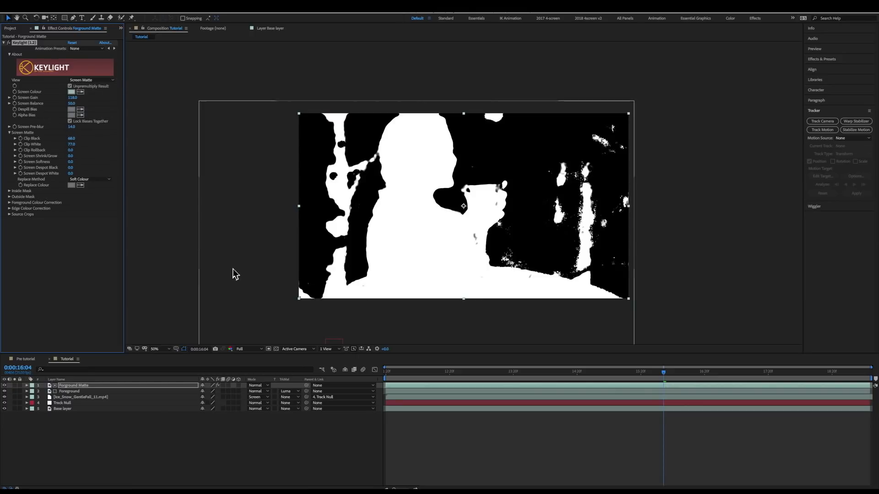
{"action": "left_click", "coordinate": [4, 386]}
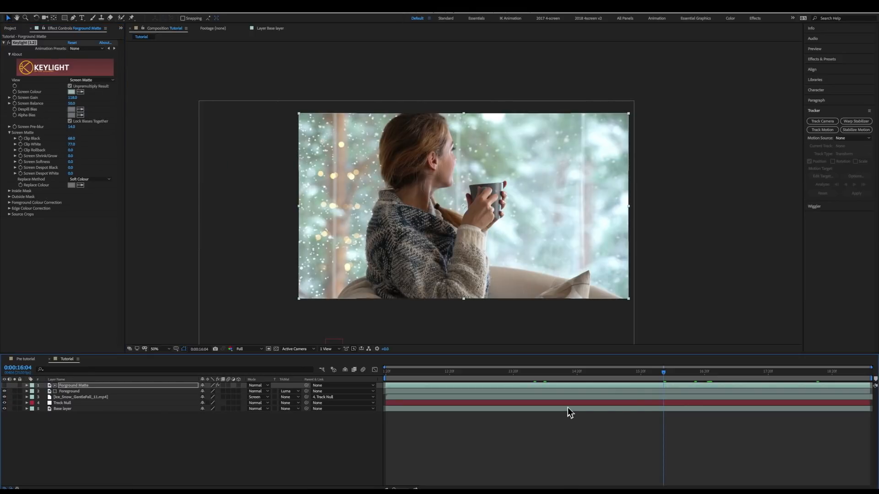
Play the composition to review the snow behind the woman and examine the frame at 0:00:15:12
{"action": "key", "text": "KP_0"}
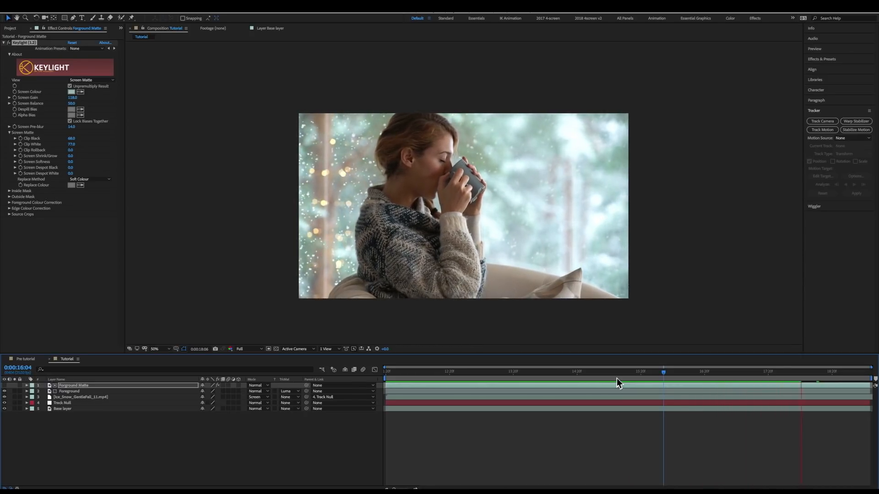
{"action": "key", "text": "space"}
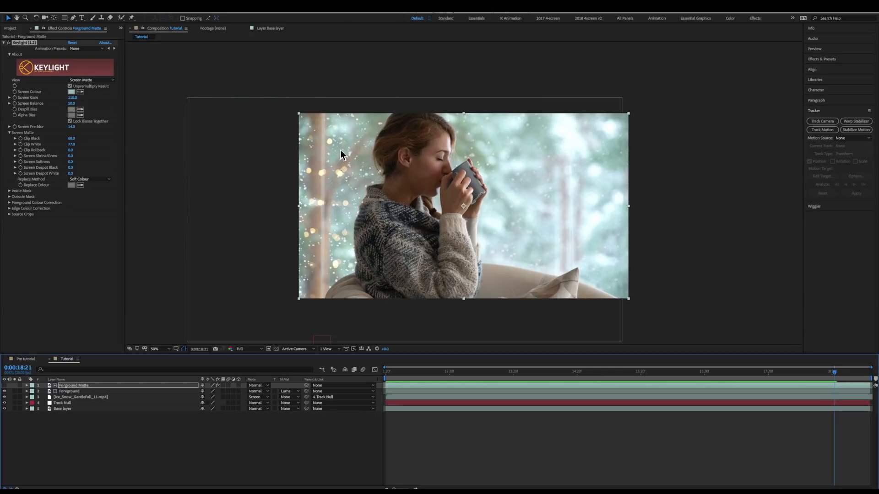
{"action": "left_click_drag", "start_coordinate": [756, 375], "coordinate": [619, 371]}
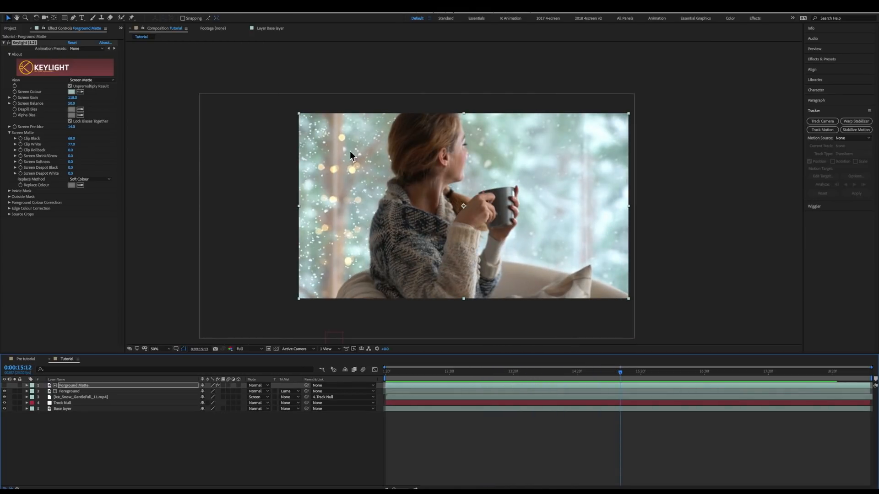
Create a new bright green solid layer named "Snow Cleanup"
{"action": "left_click", "coordinate": [130, 6]}
{"action": "mouse_move", "coordinate": [137, 19]}
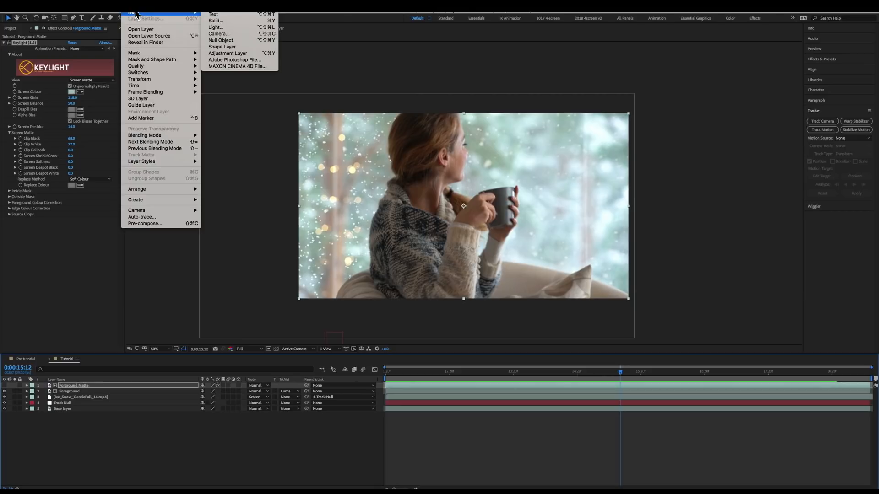
{"action": "left_click", "coordinate": [256, 26]}
{"action": "key", "text": "BackSpace"}
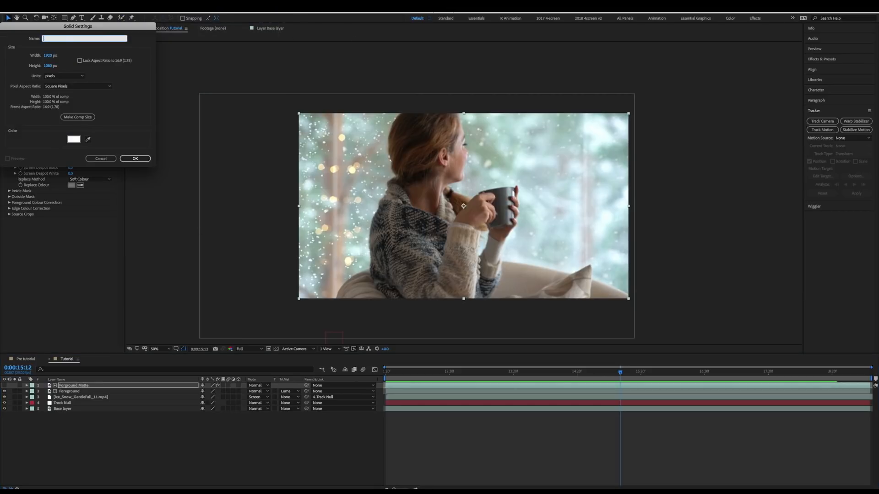
{"action": "type", "text": "Snow Cle"}
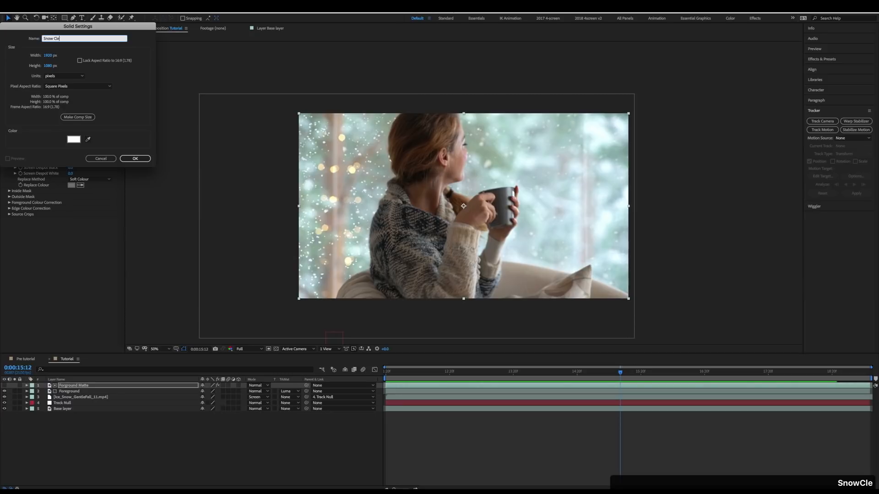
{"action": "type", "text": "ani[p"}
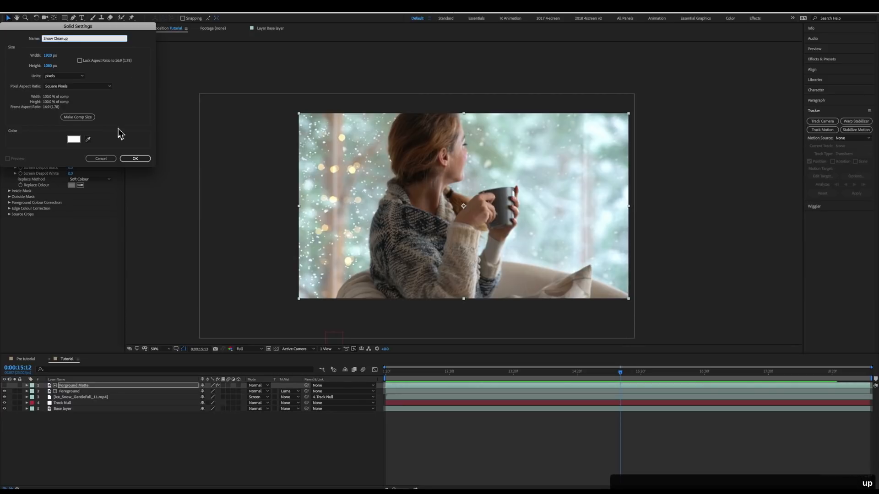
{"action": "left_click", "coordinate": [73, 140]}
{"action": "type", "text": "2EFF00"}
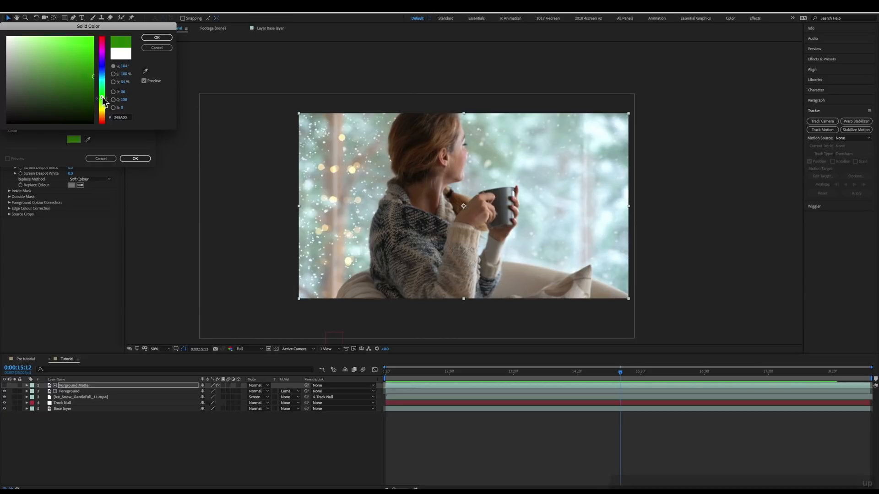
{"action": "left_click", "coordinate": [164, 38]}
{"action": "left_click", "coordinate": [143, 160]}
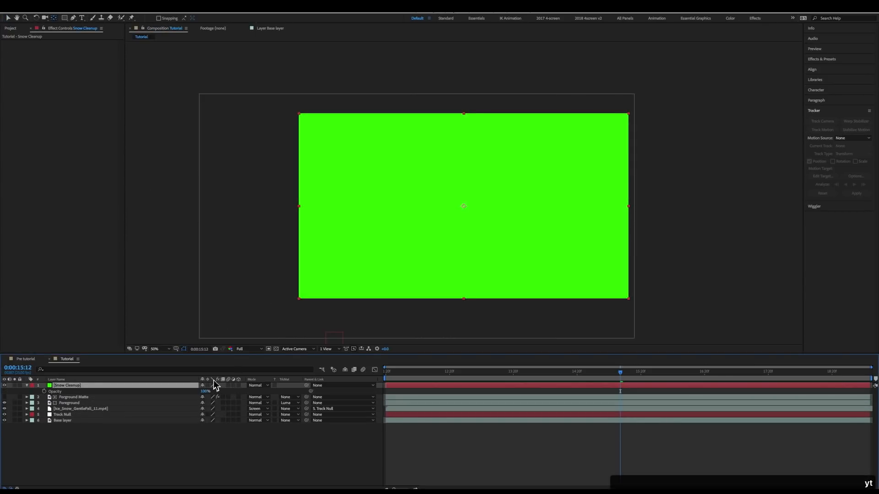
Set up the Snow Cleanup solid as a semi-transparent layer at 181% scale, parented to the Track Null
{"action": "key", "text": "t"}
{"action": "left_click_drag", "start_coordinate": [205, 392], "coordinate": [261, 391]}
{"action": "key", "text": "s"}
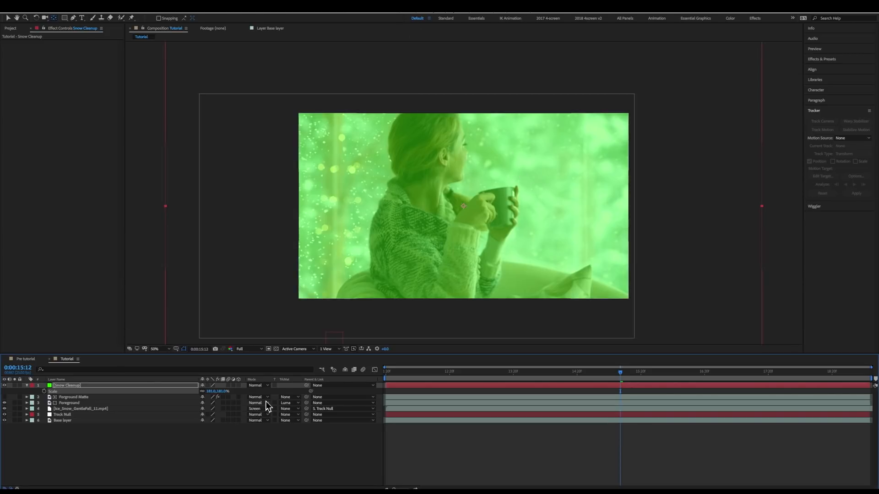
{"action": "left_click_drag", "start_coordinate": [307, 386], "coordinate": [91, 415]}
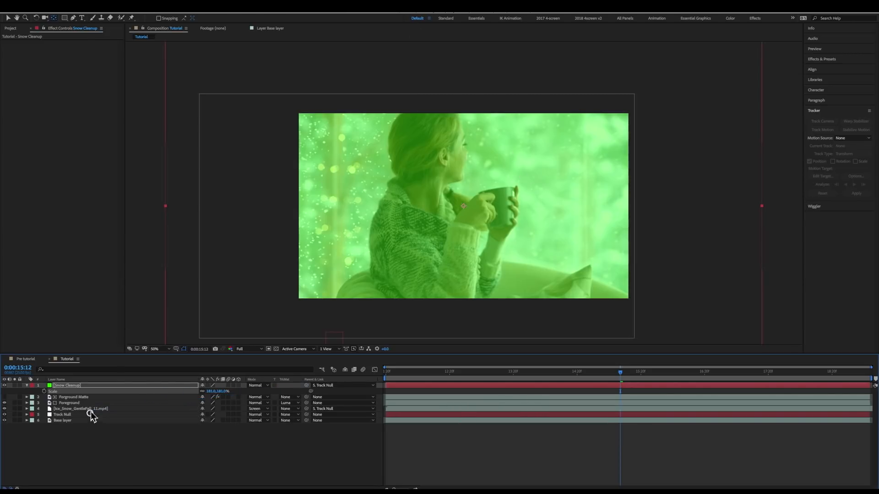
At 0:00:17:04, draw a closed Pen mask loosely around the woman on the Snow Cleanup layer
{"action": "left_click_drag", "start_coordinate": [644, 373], "coordinate": [728, 372]}
{"action": "left_click", "coordinate": [73, 17]}
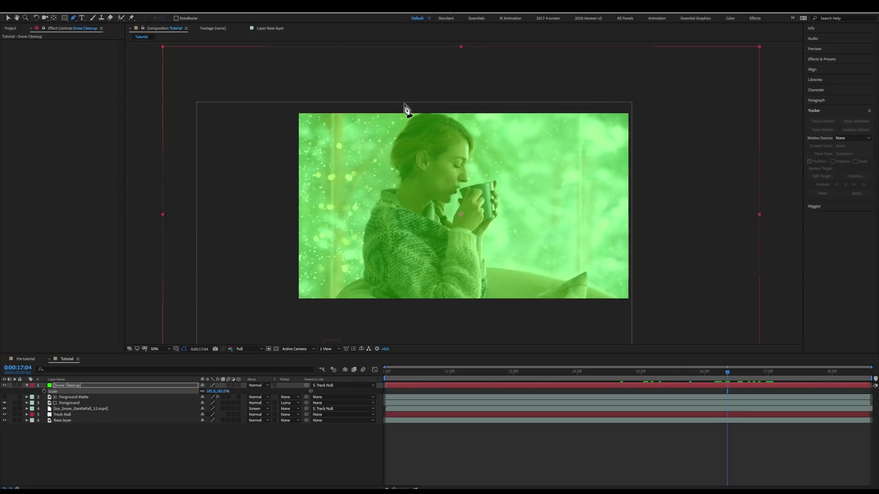
{"action": "left_click_drag", "start_coordinate": [404, 104], "coordinate": [389, 123]}
{"action": "left_click", "coordinate": [348, 271]}
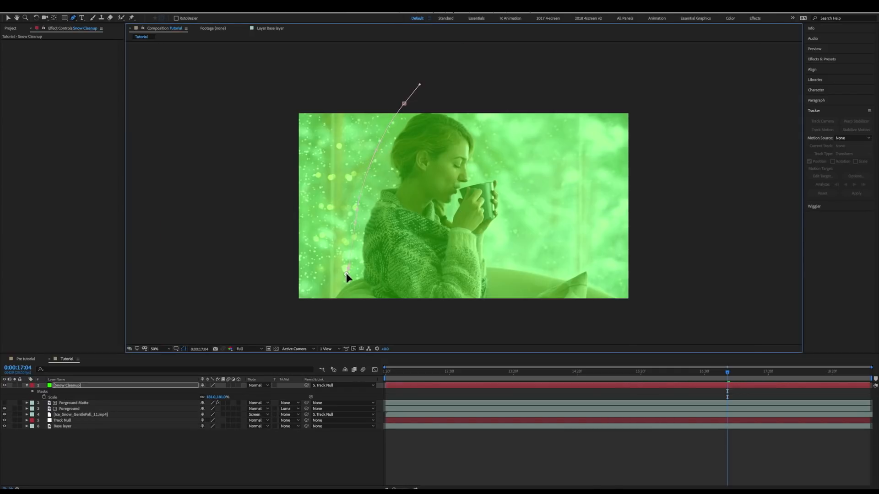
{"action": "left_click", "coordinate": [384, 307]}
{"action": "left_click", "coordinate": [472, 318]}
{"action": "left_click_drag", "start_coordinate": [466, 107], "coordinate": [447, 106]}
{"action": "left_click", "coordinate": [404, 104]}
At 0:00:14:07, draw a second Pen mask around the lantern on the Snow Cleanup layer
{"action": "left_click_drag", "start_coordinate": [724, 378], "coordinate": [543, 376]}
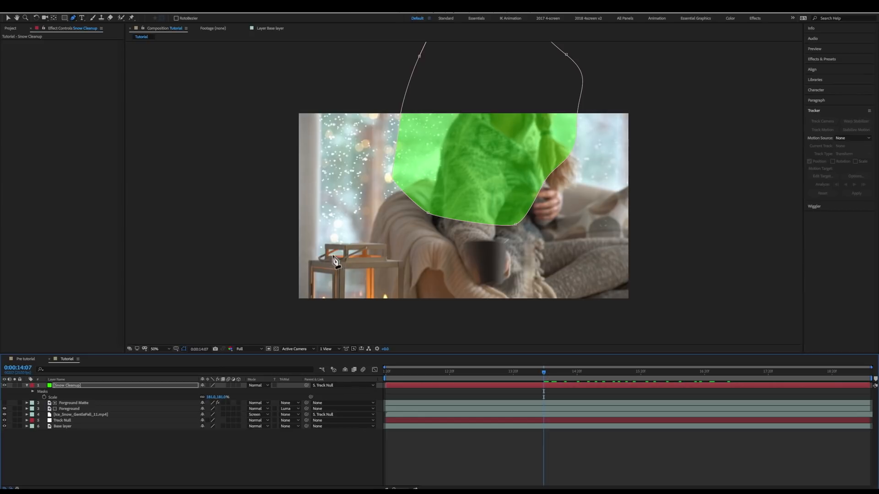
{"action": "left_click_drag", "start_coordinate": [305, 259], "coordinate": [373, 237]}
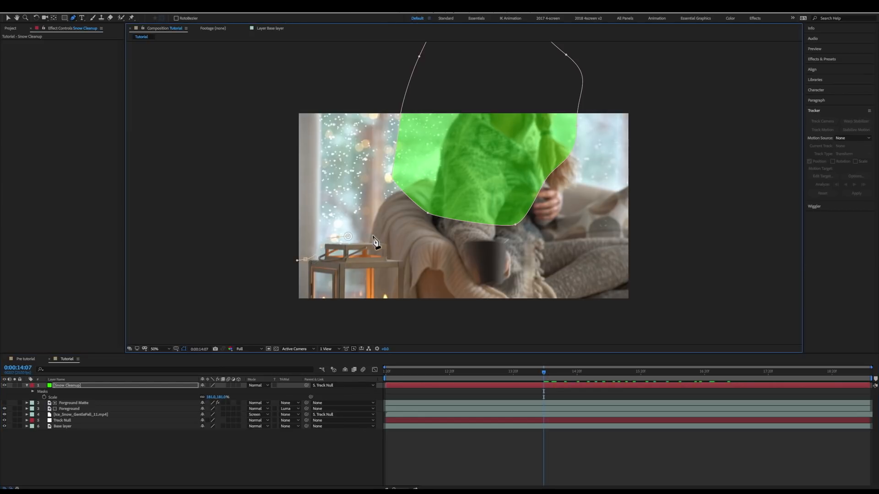
{"action": "left_click", "coordinate": [396, 250]}
{"action": "left_click", "coordinate": [410, 259]}
{"action": "left_click", "coordinate": [420, 325]}
{"action": "left_click", "coordinate": [332, 332]}
{"action": "left_click_drag", "start_coordinate": [288, 324], "coordinate": [288, 313]}
{"action": "left_click", "coordinate": [291, 272]}
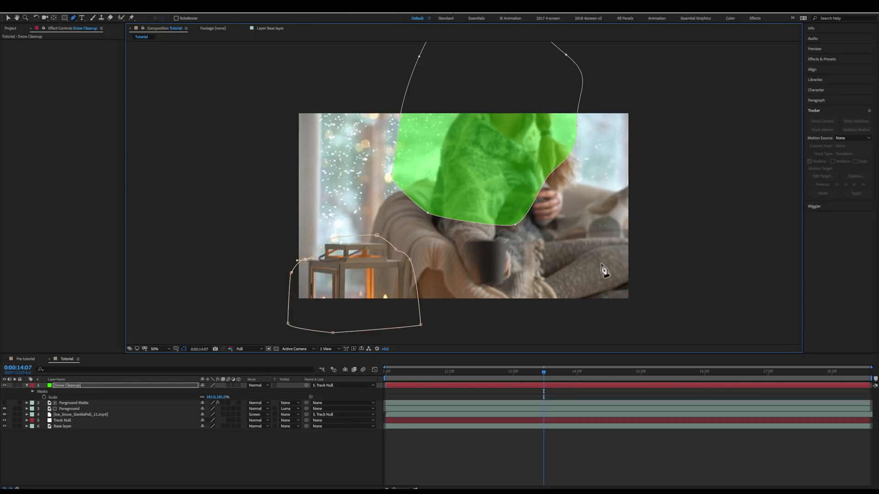
Draw a third Pen mask around the armchair and the woman's legs, extending past the frame edges
{"action": "left_click_drag", "start_coordinate": [365, 248], "coordinate": [373, 214]}
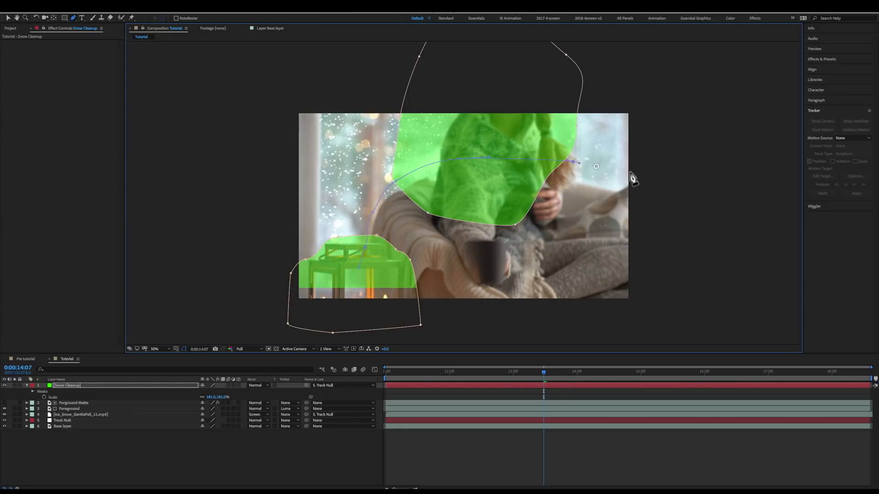
{"action": "left_click_drag", "start_coordinate": [701, 313], "coordinate": [690, 326]}
{"action": "left_click_drag", "start_coordinate": [572, 331], "coordinate": [525, 333]}
{"action": "left_click_drag", "start_coordinate": [458, 328], "coordinate": [446, 327]}
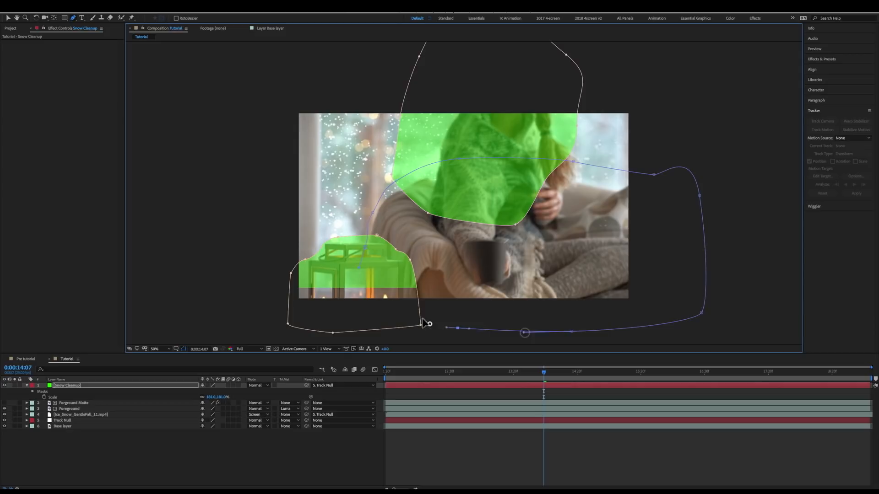
{"action": "left_click", "coordinate": [364, 249]}
At 0:00:14:17, lower the upper outer corner point of the armchair mask beyond the frame
{"action": "mouse_move", "coordinate": [549, 371]}
{"action": "left_mouse_down"}
{"action": "mouse_move", "coordinate": [648, 370]}
{"action": "mouse_move", "coordinate": [559, 369]}
{"action": "left_mouse_up"}
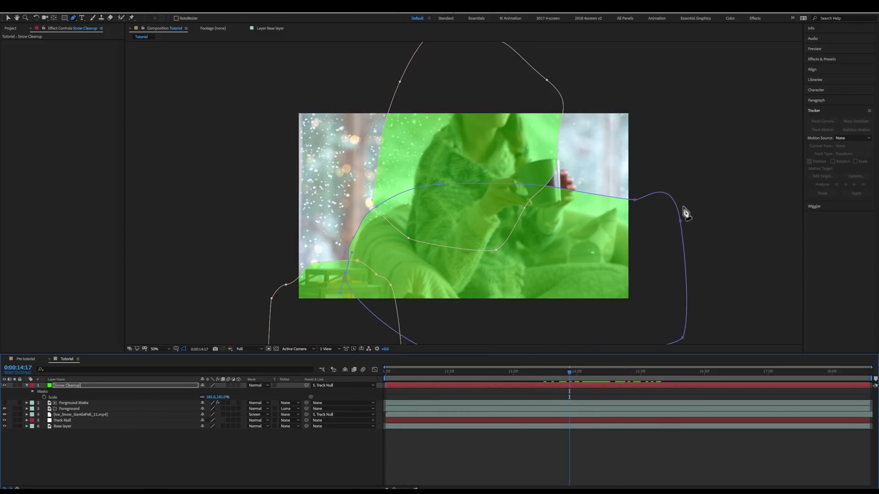
{"action": "key", "text": "v"}
{"action": "left_click_drag", "start_coordinate": [680, 222], "coordinate": [684, 260]}
At 0:00:14:24, extend the woman's mask outward to cover her mug and hands
{"action": "mouse_move", "coordinate": [582, 371]}
{"action": "left_mouse_down"}
{"action": "mouse_move", "coordinate": [604, 372]}
{"action": "mouse_move", "coordinate": [587, 372]}
{"action": "left_mouse_up"}
{"action": "left_click_drag", "start_coordinate": [545, 178], "coordinate": [567, 180]}
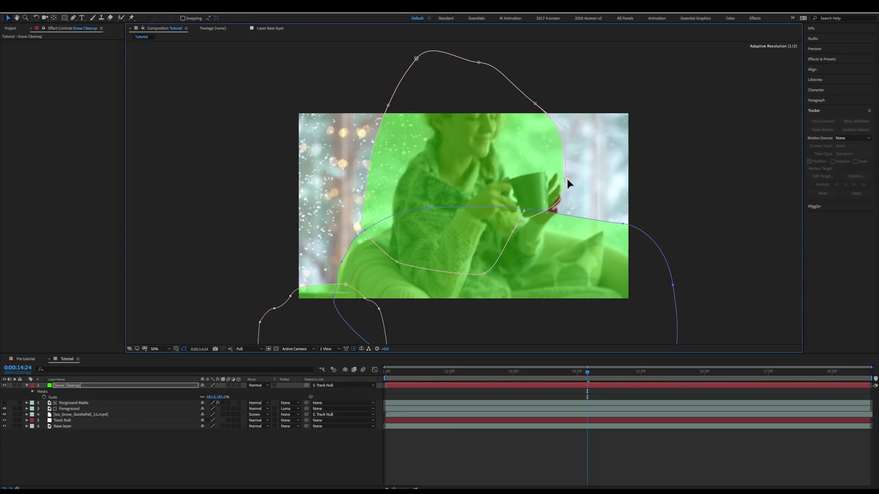
{"action": "left_click_drag", "start_coordinate": [512, 233], "coordinate": [549, 249]}
At 0:00:15:23, push the woman's mask outward around the back and top of her head
{"action": "left_click", "coordinate": [591, 374]}
{"action": "left_click_drag", "start_coordinate": [590, 373], "coordinate": [649, 372]}
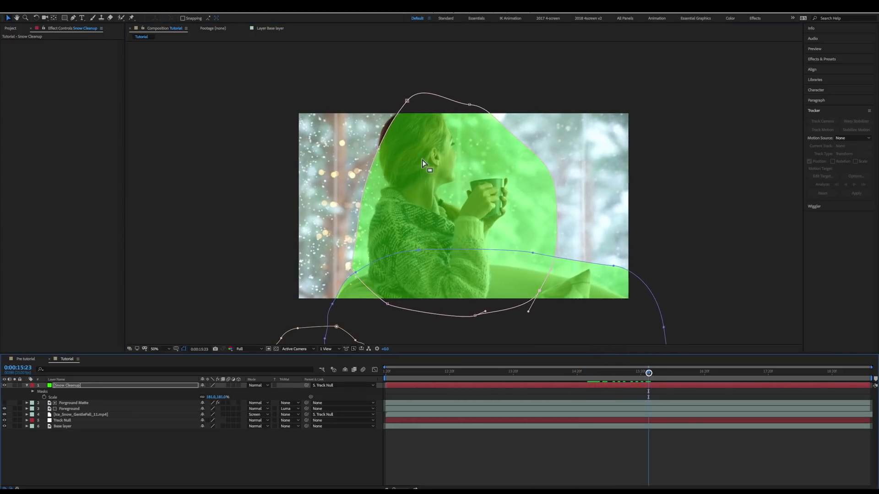
{"action": "left_click_drag", "start_coordinate": [379, 148], "coordinate": [373, 132]}
{"action": "left_click_drag", "start_coordinate": [406, 101], "coordinate": [397, 92]}
Feather all three masks on the Snow Cleanup layer by the same amount
{"action": "left_click_drag", "start_coordinate": [655, 372], "coordinate": [549, 367]}
{"action": "left_click", "coordinate": [76, 387]}
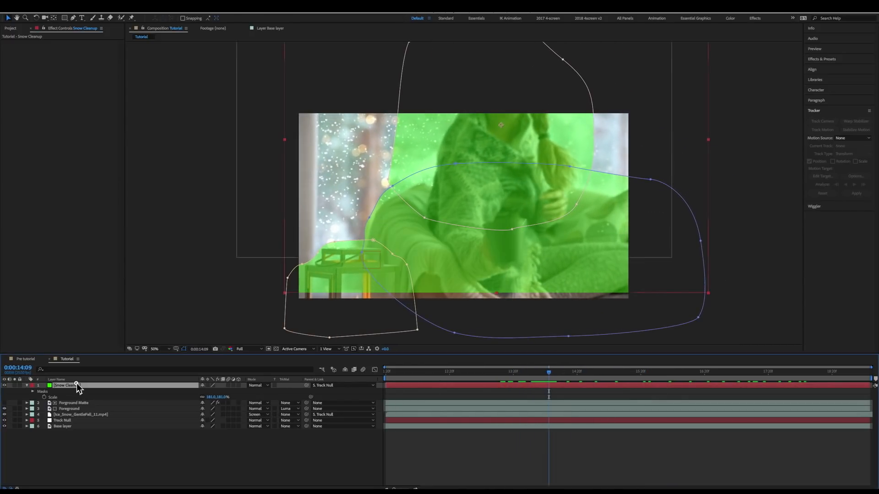
{"action": "key", "text": "f"}
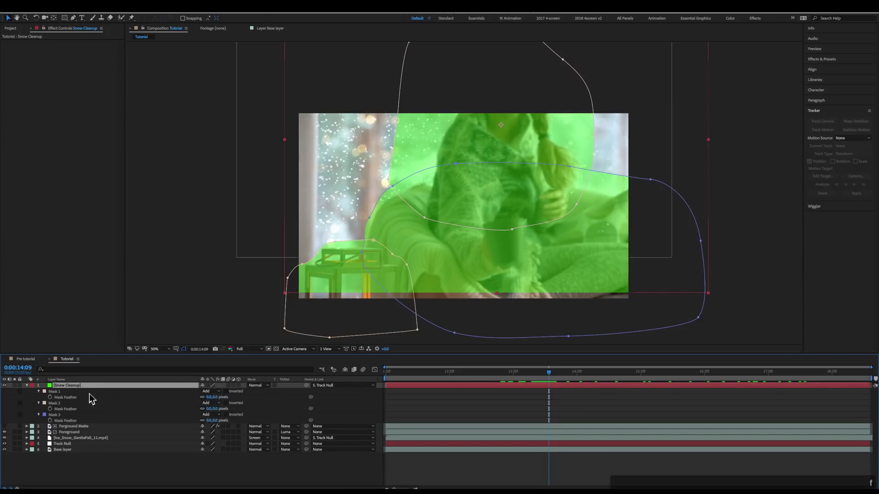
{"action": "left_click", "coordinate": [55, 392]}
{"action": "left_click", "coordinate": [54, 415], "text": "shift"}
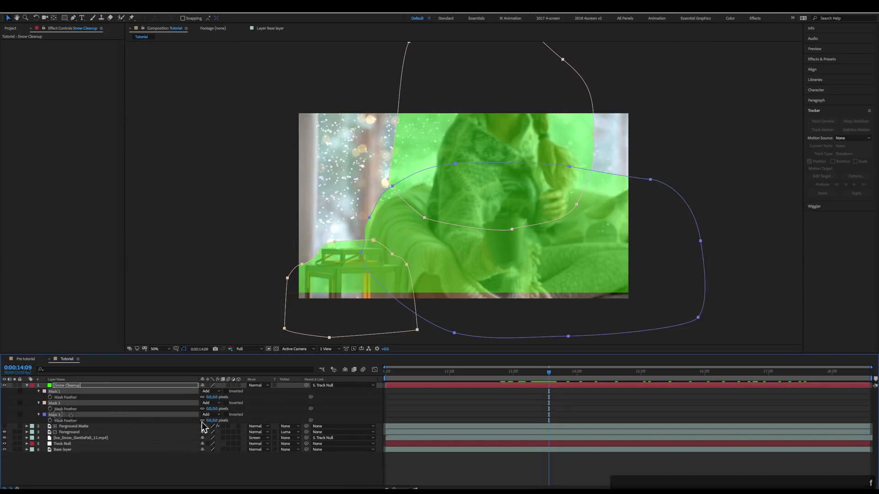
{"action": "left_click_drag", "start_coordinate": [217, 420], "coordinate": [219, 420]}
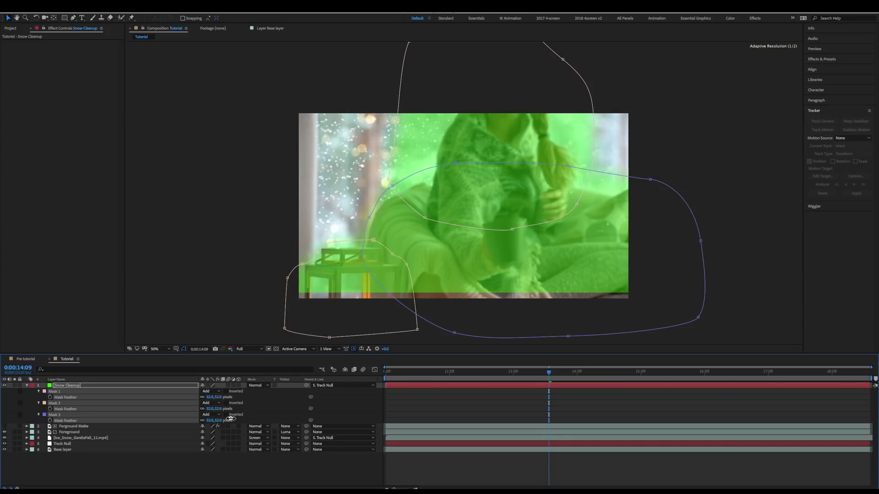
{"action": "left_click", "coordinate": [26, 386]}
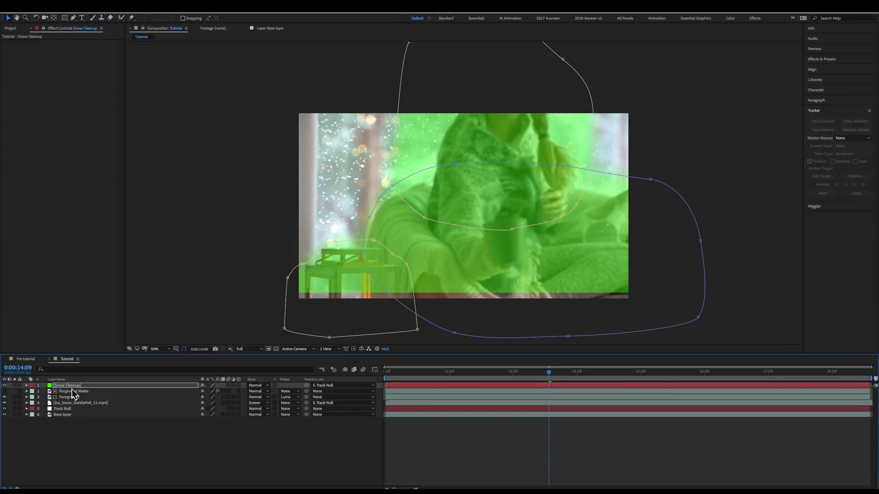
Pre-compose the Forground Matte and Foreground layers into a composition named "Matted Foreground"
{"action": "left_click", "coordinate": [69, 391]}
{"action": "left_click", "coordinate": [69, 397], "text": "shift"}
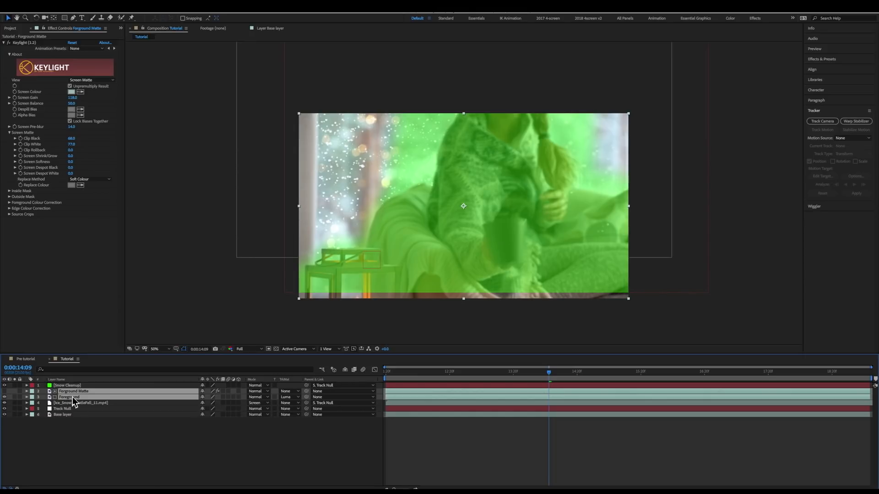
{"action": "right_click", "coordinate": [71, 397]}
{"action": "left_click", "coordinate": [109, 462]}
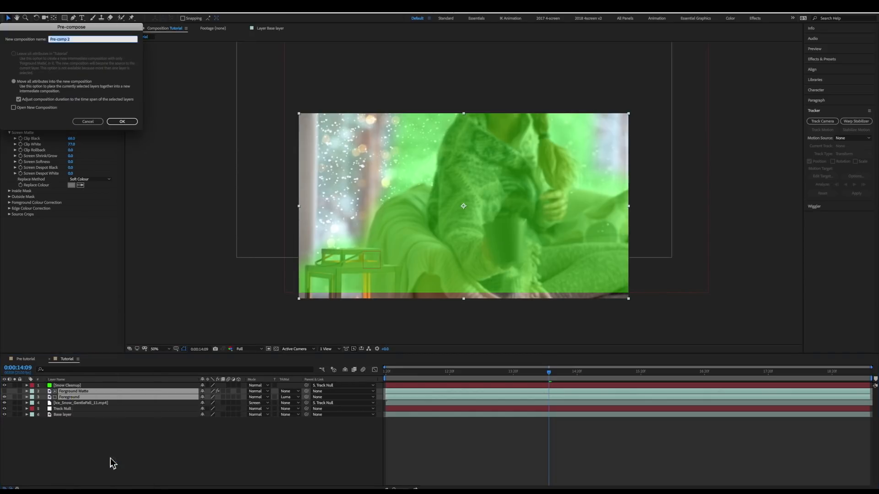
{"action": "type", "text": "Ma"}
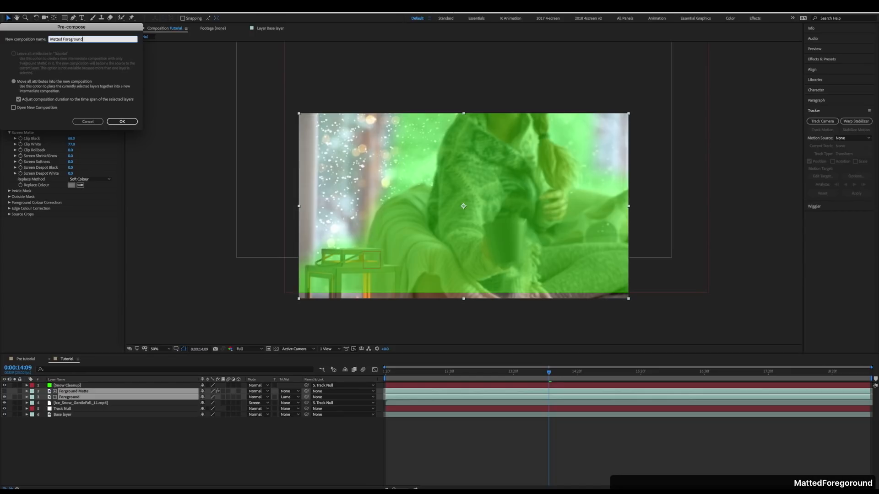
{"action": "type", "text": "tted Foreground"}
{"action": "key", "text": "Return"}
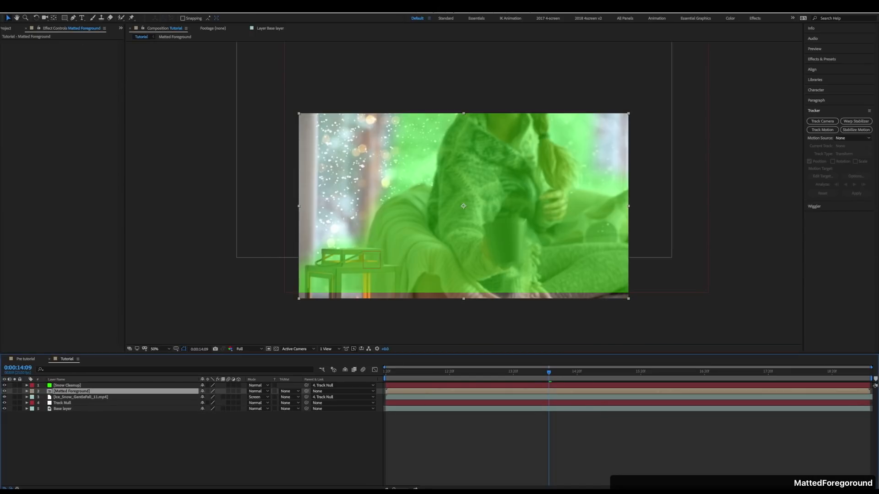
Restore the Snow Cleanup solid to full opacity
{"action": "left_click", "coordinate": [66, 385]}
{"action": "key", "text": "t"}
{"action": "left_click", "coordinate": [205, 391]}
{"action": "left_click_drag", "start_coordinate": [259, 392], "coordinate": [274, 394]}
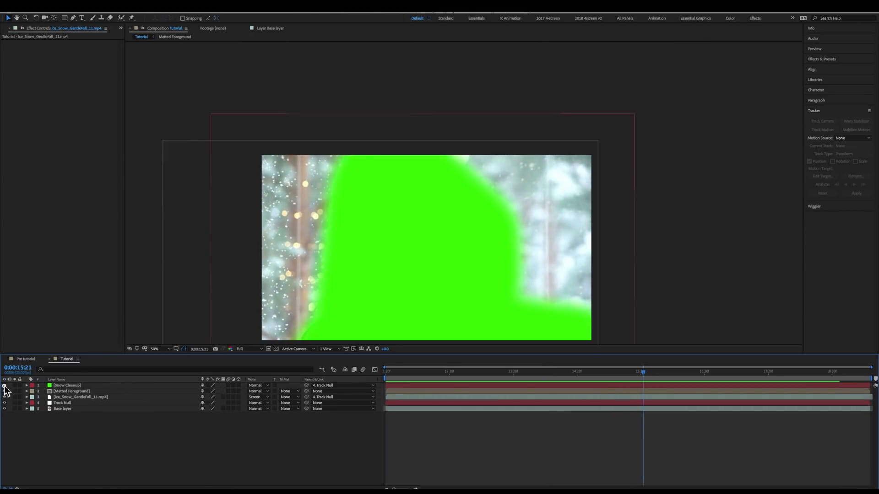
Hide the Snow Cleanup layer and set Matted Foreground's track matte to Alpha Matte "Snow Cleanup"
{"action": "left_click", "coordinate": [5, 385]}
{"action": "left_click", "coordinate": [94, 392]}
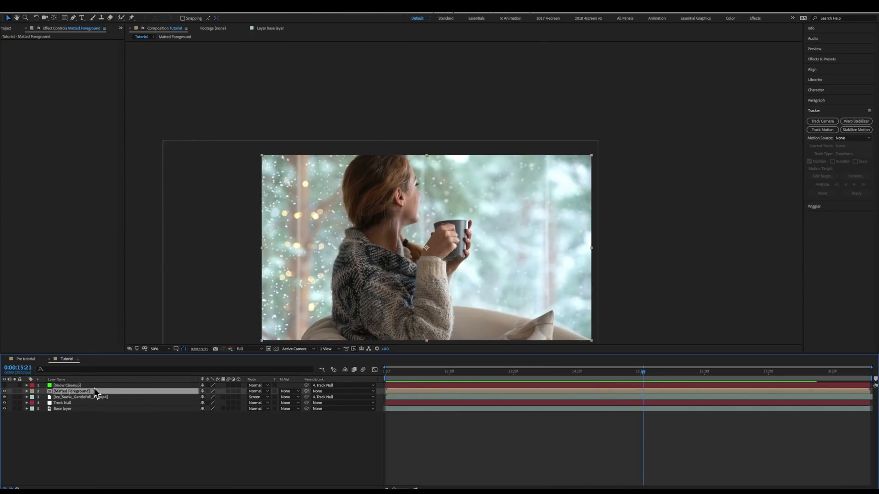
{"action": "left_click", "coordinate": [296, 391]}
{"action": "left_click", "coordinate": [297, 408]}
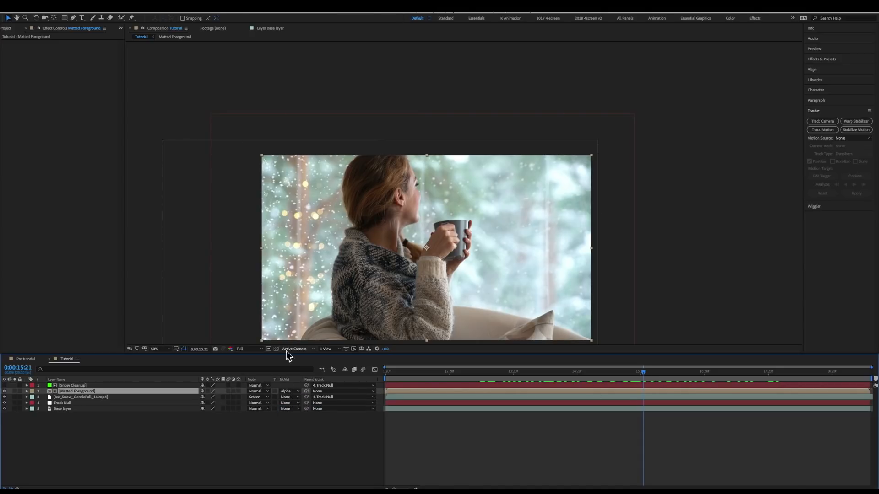
Apply Gaussian Blur to the Ice_Snow_GentleFall_11.mp4 layer and set its Blurriness to 27
{"action": "mouse_move", "coordinate": [593, 372]}
{"action": "left_mouse_down"}
{"action": "mouse_move", "coordinate": [536, 370]}
{"action": "mouse_move", "coordinate": [584, 372]}
{"action": "left_mouse_up"}
{"action": "left_click", "coordinate": [102, 397]}
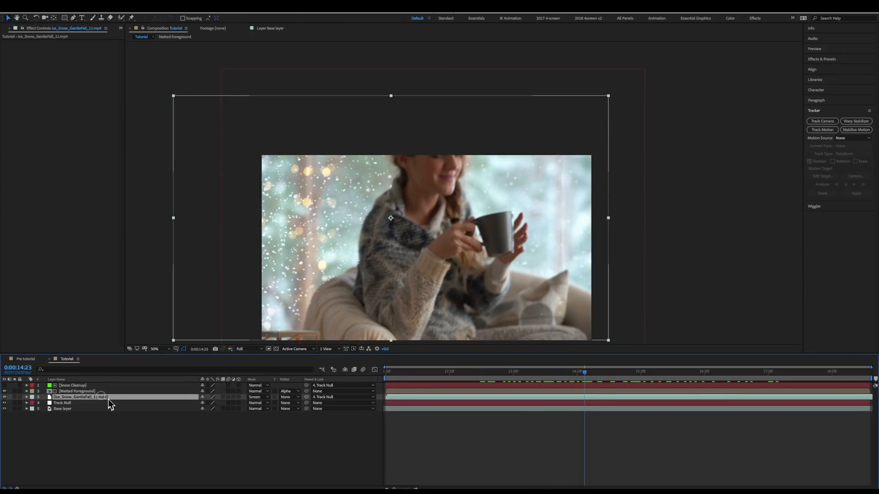
{"action": "left_click", "coordinate": [148, 9]}
{"action": "left_click", "coordinate": [154, 19]}
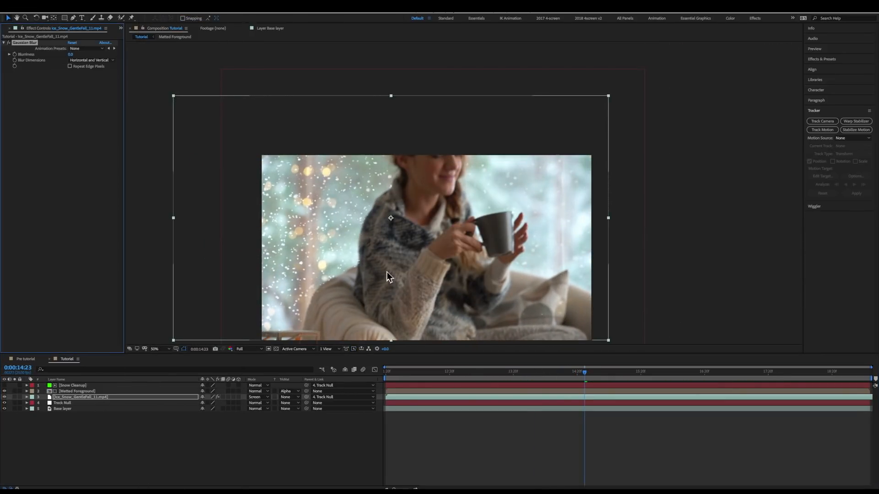
{"action": "left_click_drag", "start_coordinate": [83, 55], "coordinate": [99, 56]}
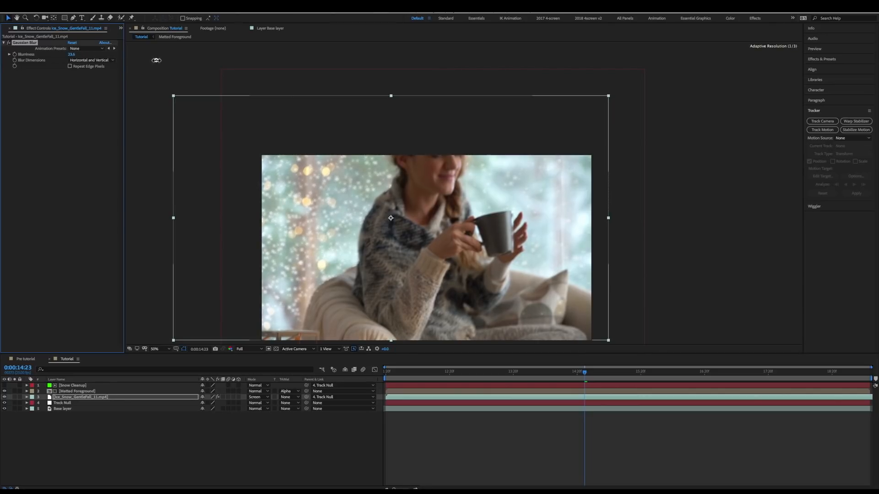
{"action": "left_click_drag", "start_coordinate": [169, 61], "coordinate": [169, 59]}
Play the composition from 0:00:11:20 to review the blurred snow
{"action": "left_click_drag", "start_coordinate": [557, 372], "coordinate": [377, 357]}
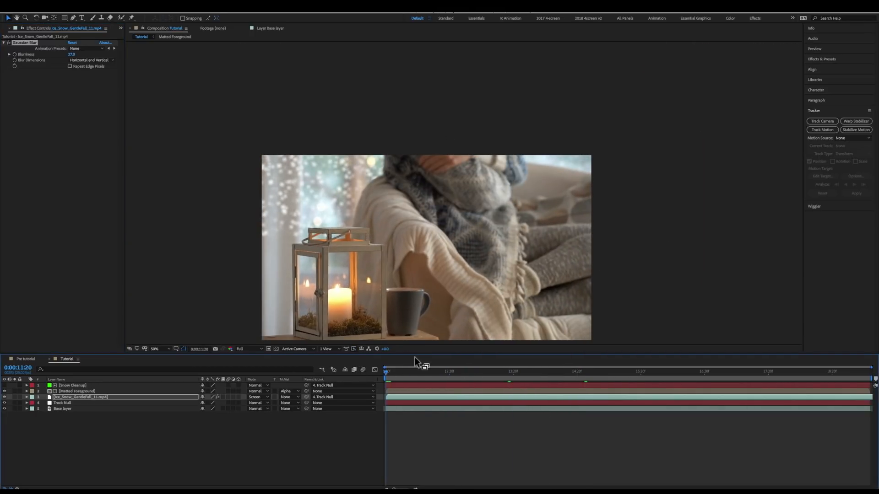
{"action": "key", "text": "space"}
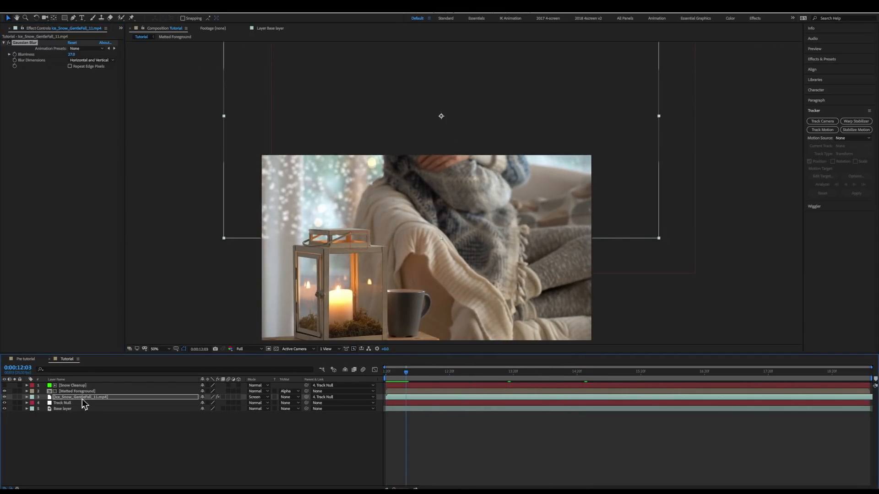
Create a green solid above the Ice_Snow_GentleFall_11.mp4 layer and move it over the curtain beside the window
{"action": "left_click", "coordinate": [82, 397]}
{"action": "left_click", "coordinate": [192, 8]}
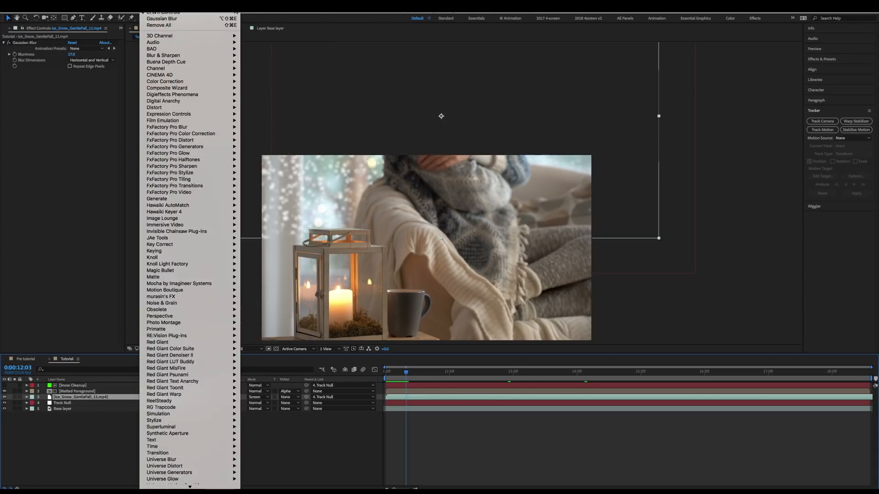
{"action": "mouse_move", "coordinate": [128, 15]}
{"action": "left_click", "coordinate": [236, 23]}
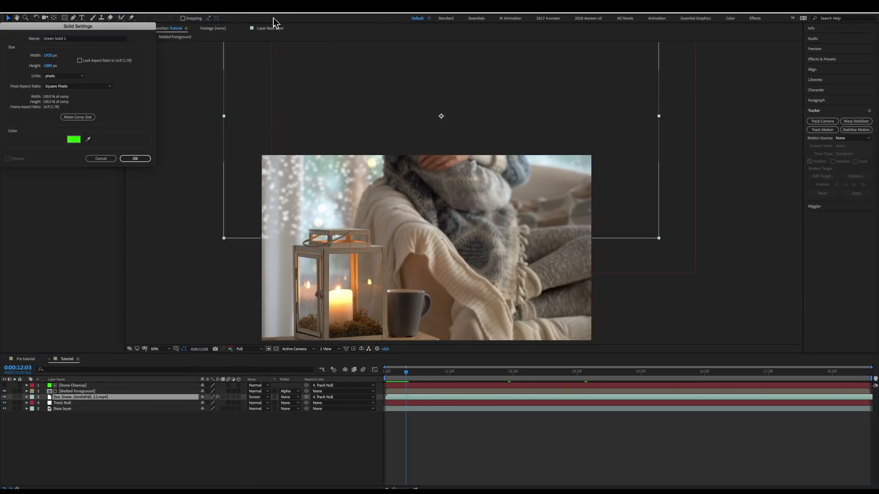
{"action": "key", "text": "Return"}
{"action": "left_click_drag", "start_coordinate": [570, 319], "coordinate": [264, 242]}
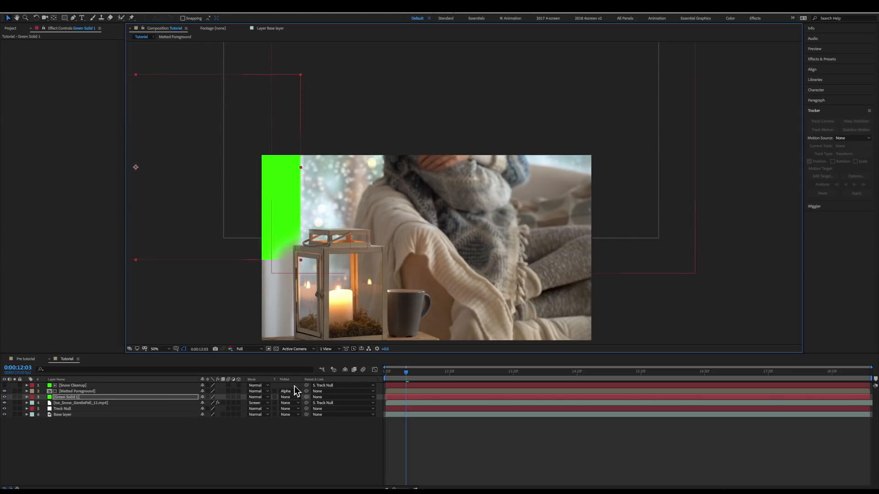
Rename the new green solid "Curtain MAtte" and parent it to the Track Null
{"action": "left_click", "coordinate": [78, 397]}
{"action": "key", "text": "Return"}
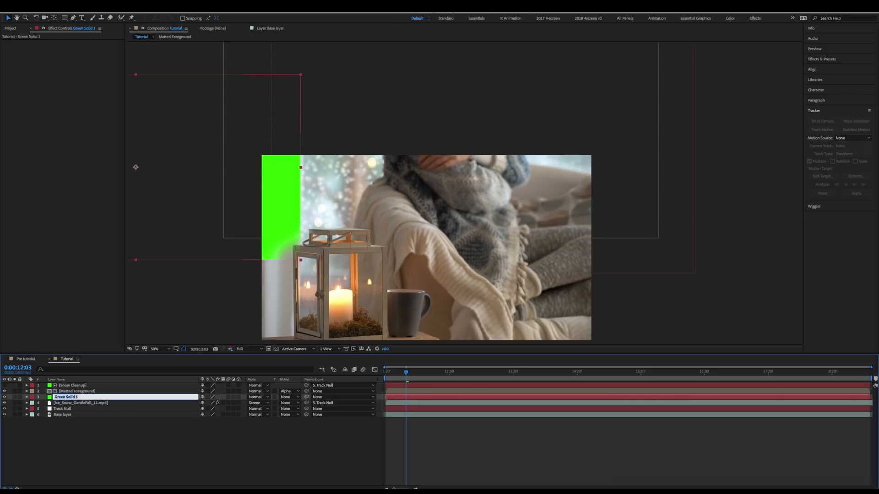
{"action": "key", "text": "BackSpace"}
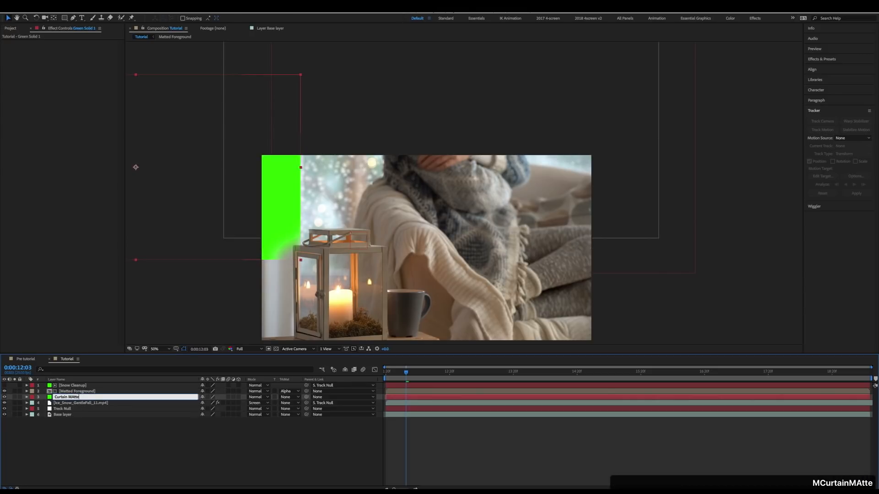
{"action": "key", "text": "Return"}
{"action": "left_click_drag", "start_coordinate": [84, 385], "coordinate": [70, 409]}
Set the Ice_Snow_GentleFall_11.mp4 layer's track matte to Alpha Inverted Matte using the Curtain MAtte layer
{"action": "left_click", "coordinate": [115, 404]}
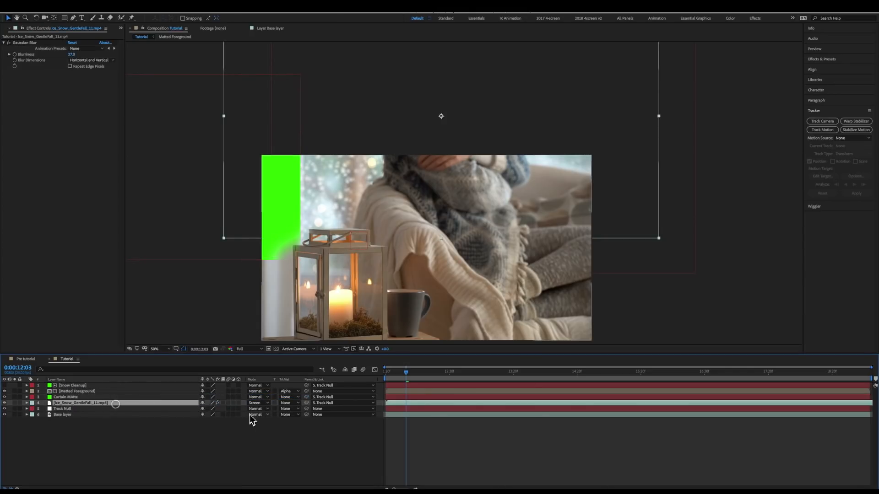
{"action": "left_click", "coordinate": [288, 403]}
{"action": "left_click", "coordinate": [328, 427]}
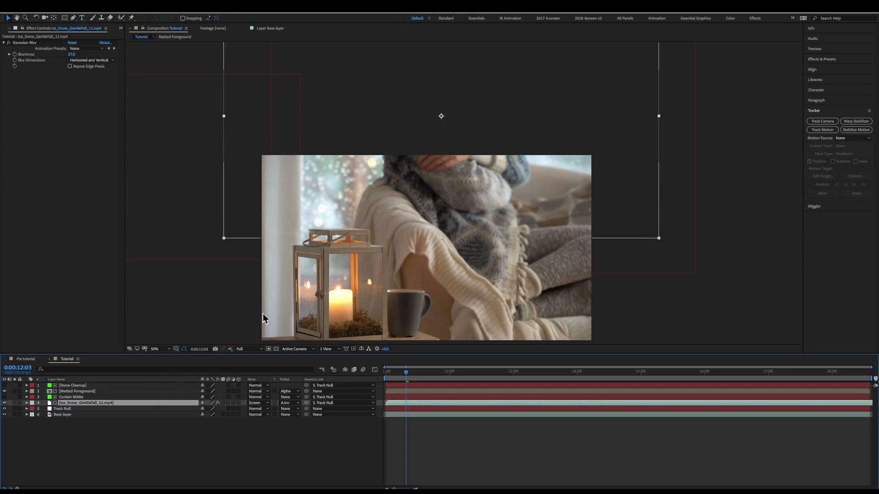
Nudge the Curtain MAtte solid slightly toward the window so its edge follows the curtain, and preview the composite
{"action": "left_click", "coordinate": [80, 396]}
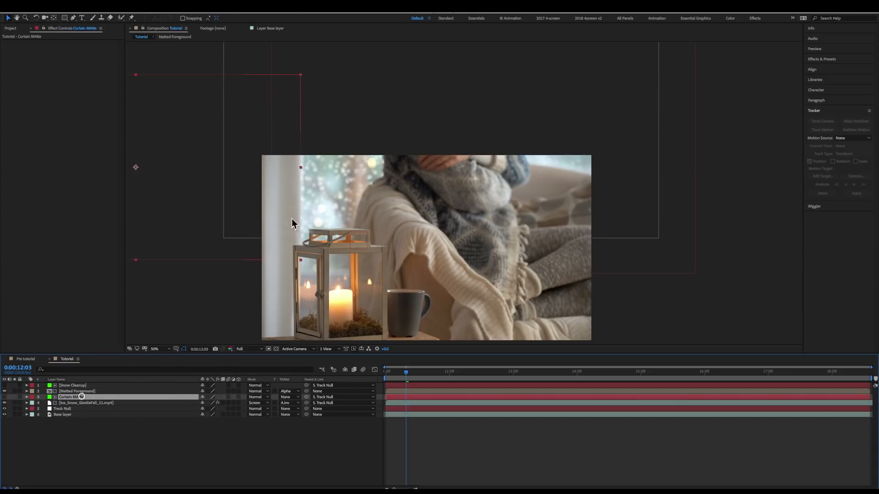
{"action": "left_click", "coordinate": [213, 149]}
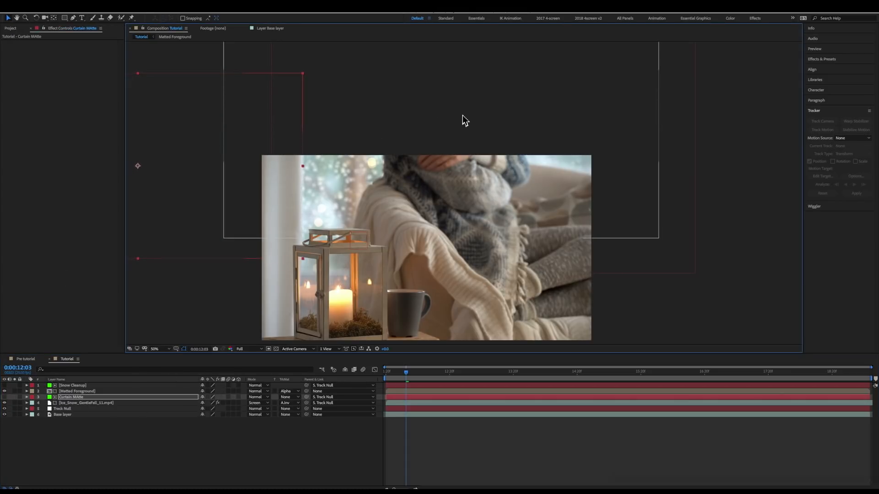
{"action": "key", "text": "space"}
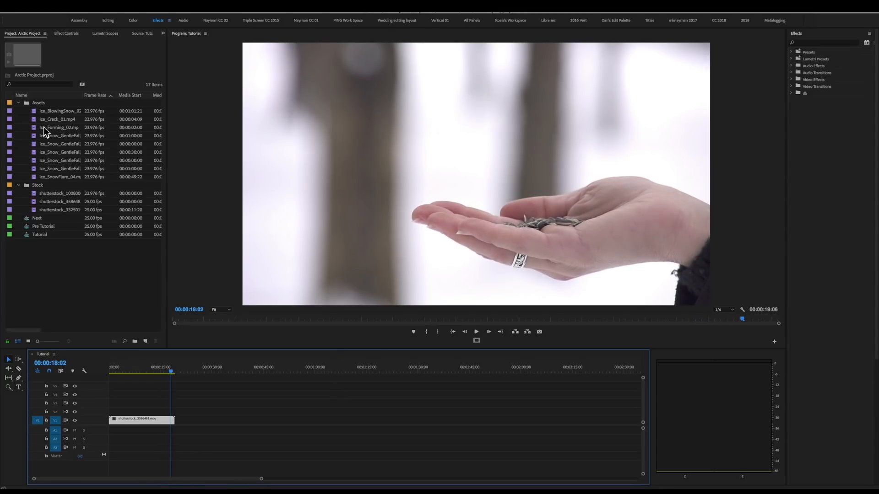
In Premiere Pro, preview the Ice_BlowingSnow and Ice_Snow_GentleFall_11.mp4 clips in an enlarged source monitor
{"action": "left_click", "coordinate": [44, 113]}
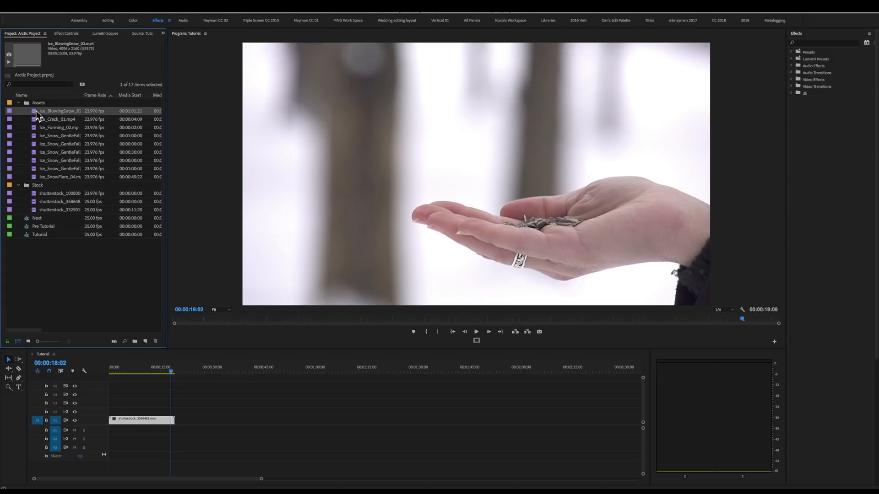
{"action": "double_click", "coordinate": [36, 112]}
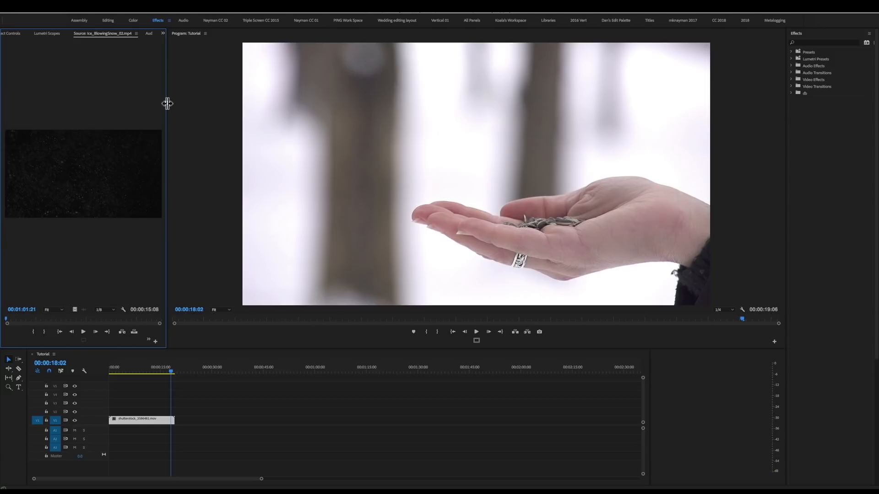
{"action": "left_click_drag", "start_coordinate": [167, 104], "coordinate": [387, 108]}
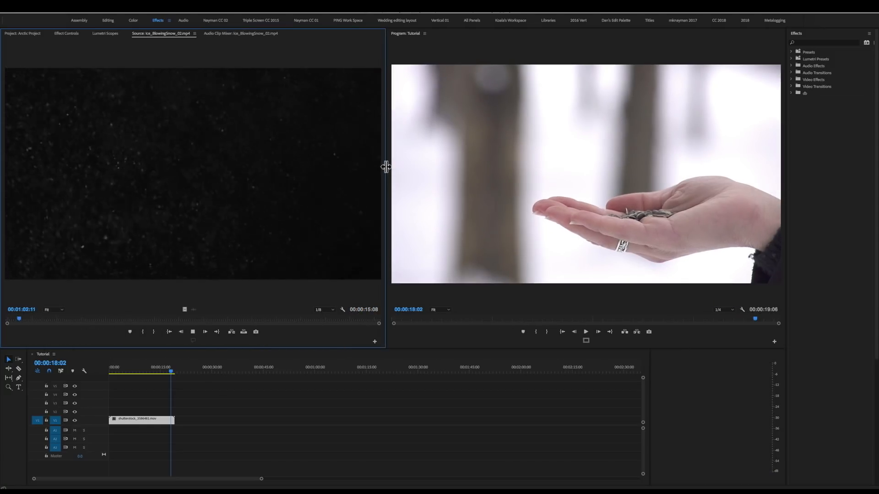
{"action": "left_click", "coordinate": [32, 34]}
{"action": "double_click", "coordinate": [34, 145]}
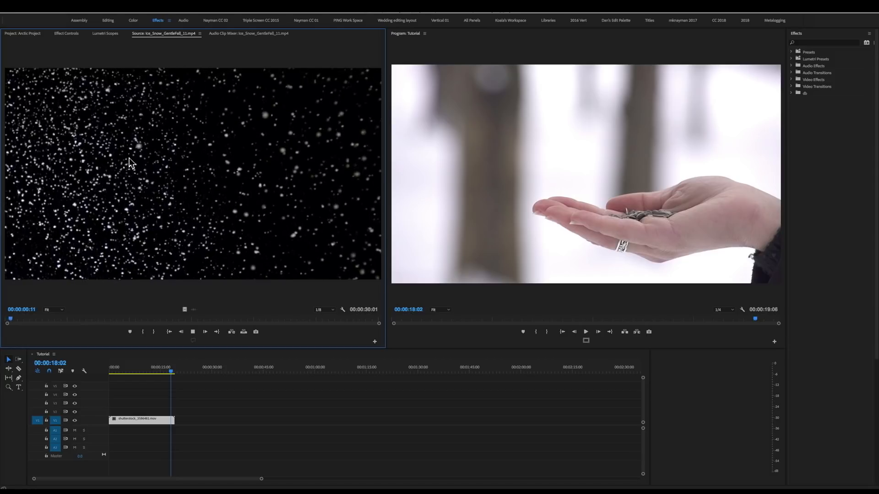
{"action": "key", "text": "space"}
Add Ice_Snow_GentleFall_11.mp4 on V1 and the Ice_BlowingSnow clip on V4 in the Tutorial sequence, clear of the bird footage
{"action": "left_click_drag", "start_coordinate": [183, 307], "coordinate": [300, 419]}
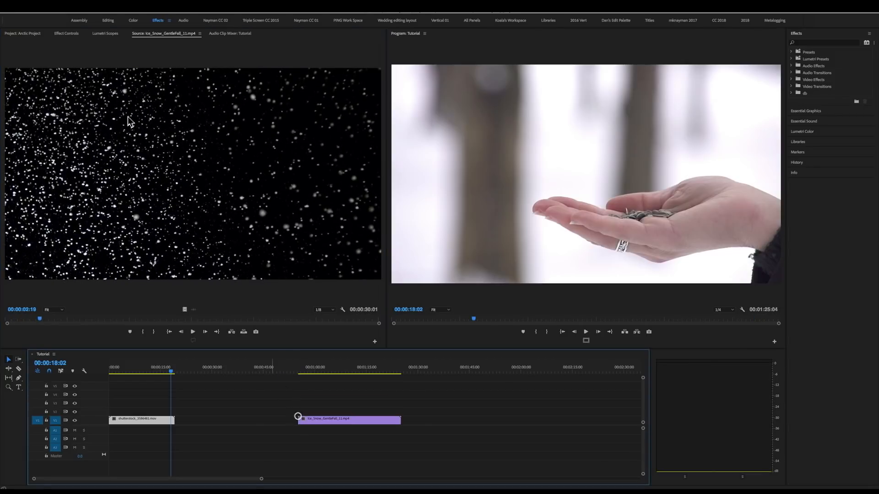
{"action": "left_click", "coordinate": [26, 34]}
{"action": "left_click", "coordinate": [61, 111]}
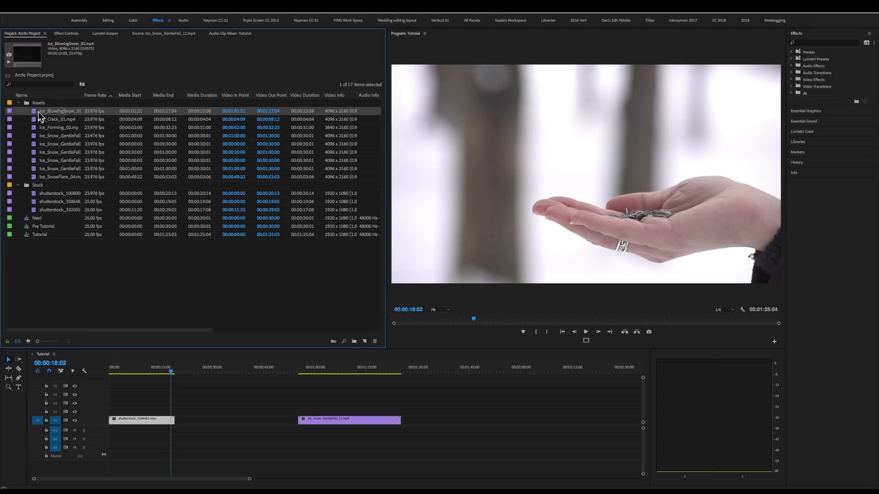
{"action": "left_click_drag", "start_coordinate": [350, 348], "coordinate": [343, 394]}
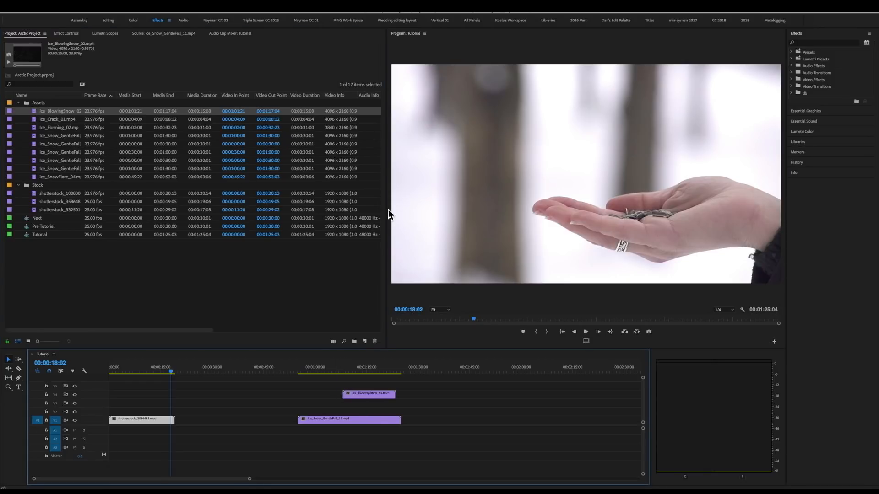
Switch to the Editing workspace and resize its panels to enlarge the program monitor
{"action": "left_click_drag", "start_coordinate": [387, 209], "coordinate": [262, 210]}
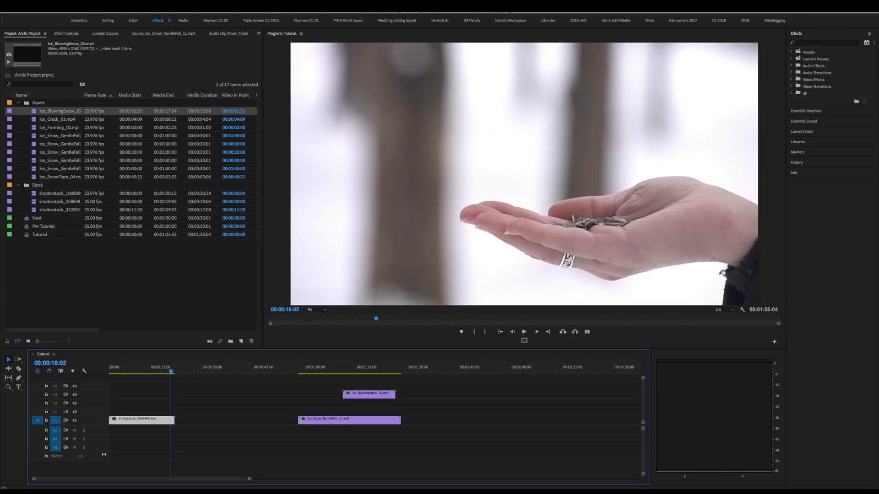
{"action": "left_click", "coordinate": [197, 6]}
{"action": "mouse_move", "coordinate": [205, 12]}
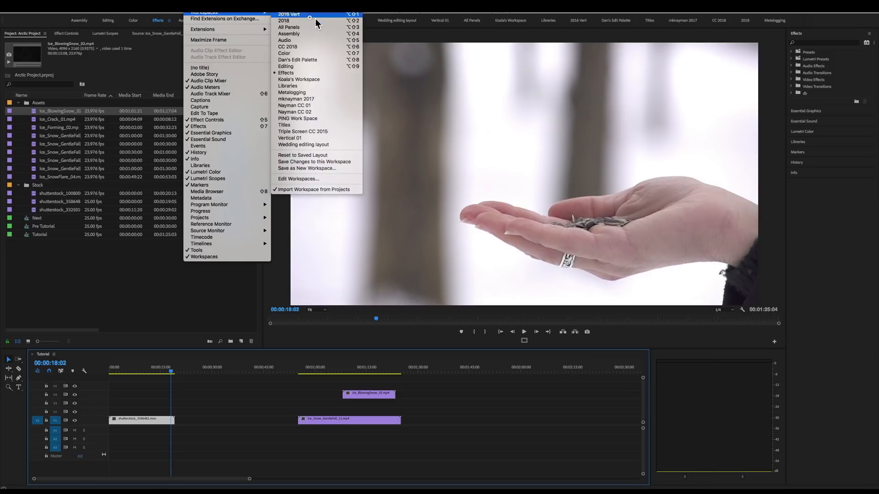
{"action": "left_click", "coordinate": [325, 67]}
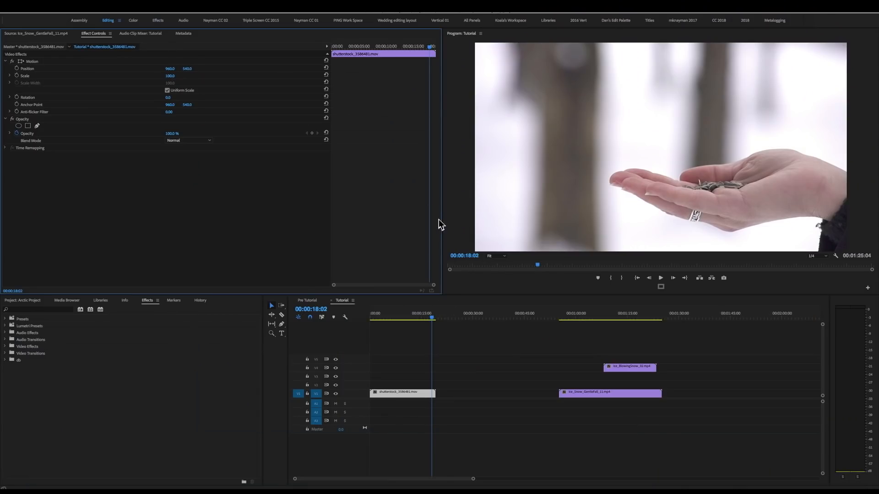
{"action": "left_click_drag", "start_coordinate": [443, 218], "coordinate": [324, 218]}
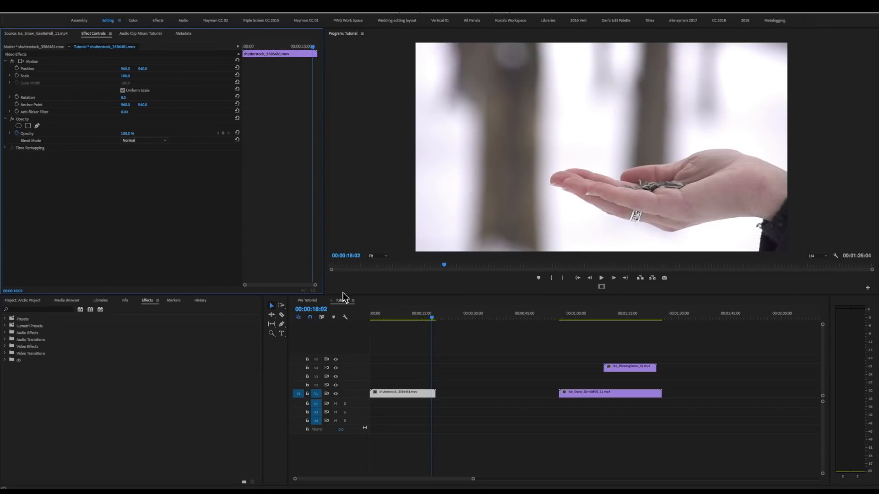
{"action": "left_click_drag", "start_coordinate": [343, 296], "coordinate": [338, 319]}
Play the bird footage from the sequence start and scrub to 00:00:05:20, where the bird sits on the hand
{"action": "left_click_drag", "start_coordinate": [411, 343], "coordinate": [332, 336]}
{"action": "key", "text": "space"}
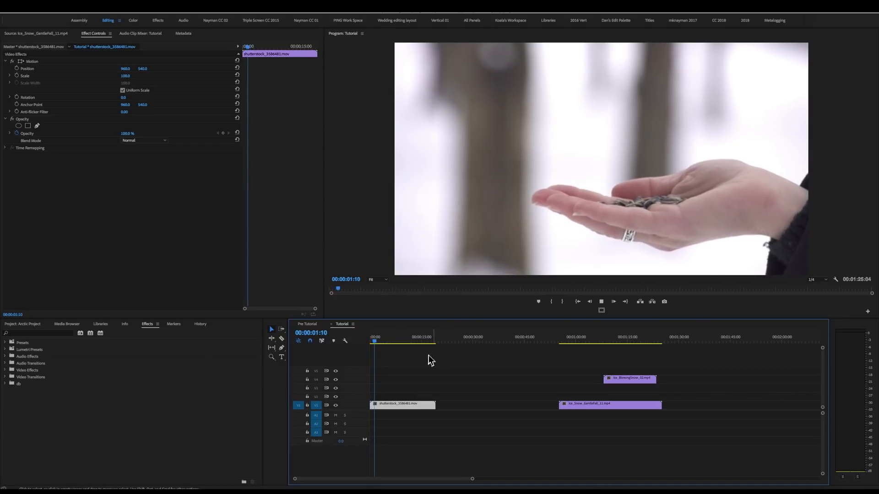
{"action": "left_click", "coordinate": [381, 339]}
{"action": "left_click_drag", "start_coordinate": [380, 339], "coordinate": [390, 341]}
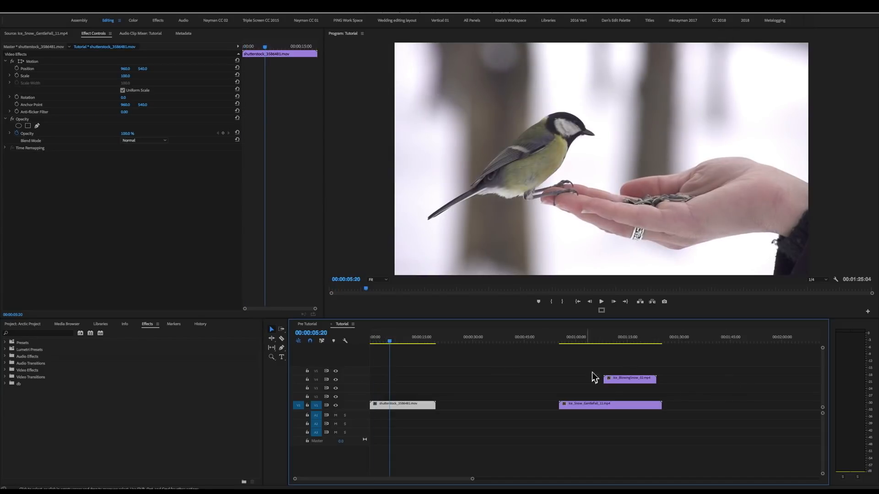
Move Ice_Snow_GentleFall_11.mp4 to V2 at the sequence start and trim its end to just past the bird clip's end
{"action": "left_click_drag", "start_coordinate": [606, 406], "coordinate": [417, 396]}
{"action": "left_click_drag", "start_coordinate": [471, 397], "coordinate": [443, 397]}
Apply Set to Frame Size to the snow clip instead of scaling it down manually
{"action": "left_click", "coordinate": [388, 339]}
{"action": "mouse_move", "coordinate": [132, 75]}
{"action": "left_mouse_down"}
{"action": "mouse_move", "coordinate": [117, 76]}
{"action": "mouse_move", "coordinate": [124, 76]}
{"action": "left_mouse_up"}
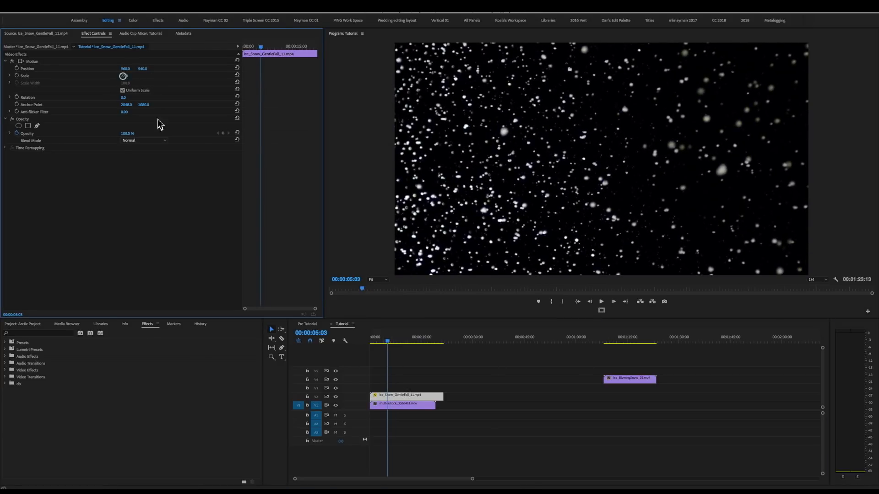
{"action": "key", "text": "super+z"}
{"action": "right_click", "coordinate": [420, 397]}
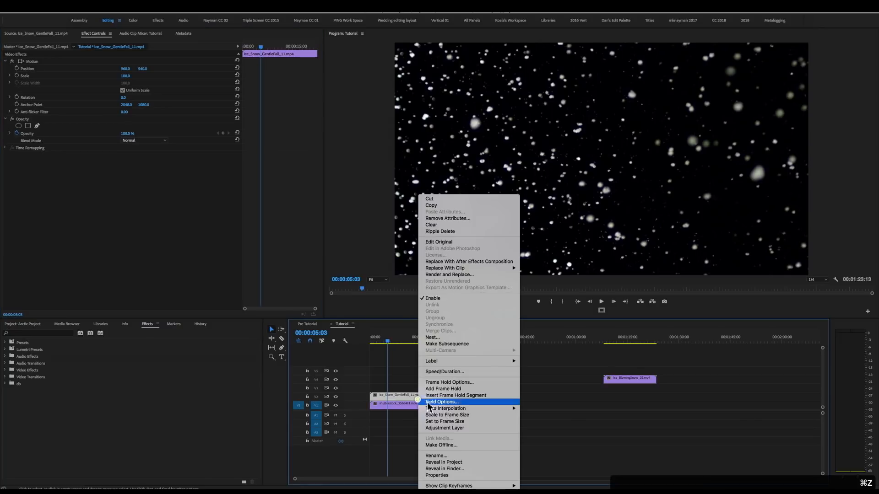
{"action": "left_click", "coordinate": [457, 416]}
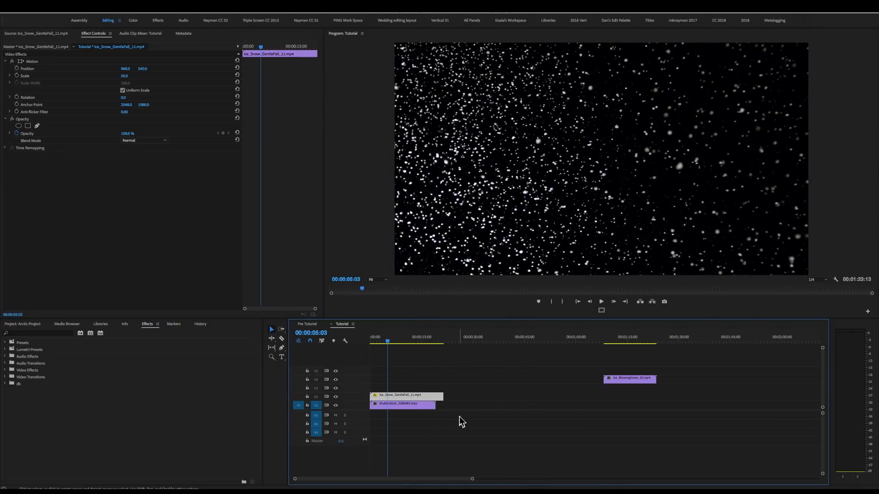
Set the snow clip's scale to 64 and its blend mode to Screen
{"action": "left_click_drag", "start_coordinate": [125, 76], "coordinate": [126, 77]}
{"action": "left_click_drag", "start_coordinate": [126, 77], "coordinate": [141, 77]}
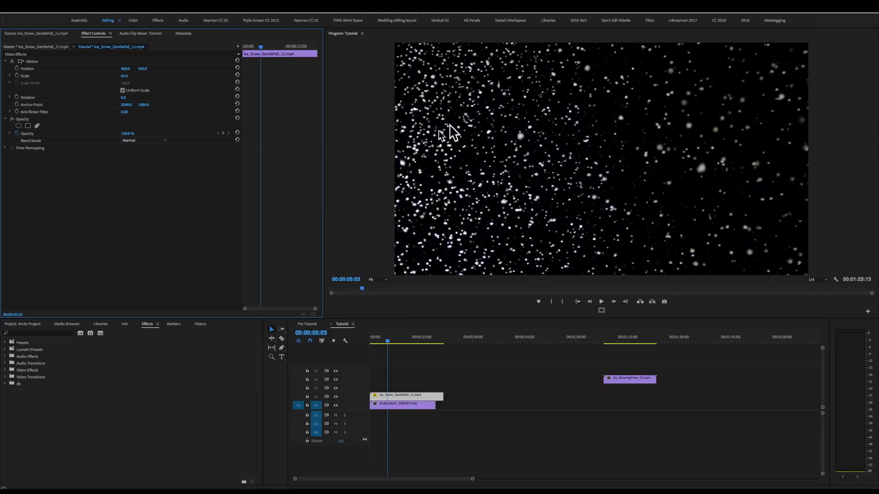
{"action": "left_click", "coordinate": [147, 141]}
{"action": "left_click", "coordinate": [153, 205]}
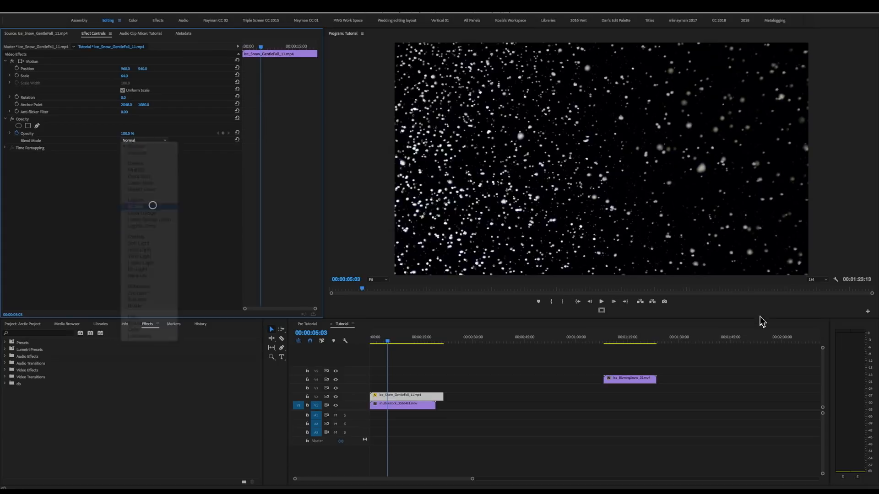
Play the sequence from 00:00:00:00 to 00:00:03:16 to review the snow over the bird footage
{"action": "left_click_drag", "start_coordinate": [383, 340], "coordinate": [371, 341]}
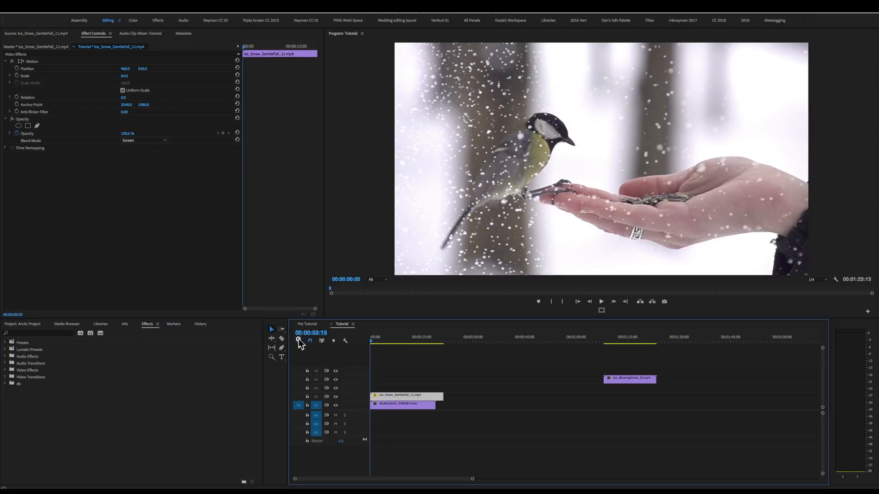
{"action": "key", "text": "space"}
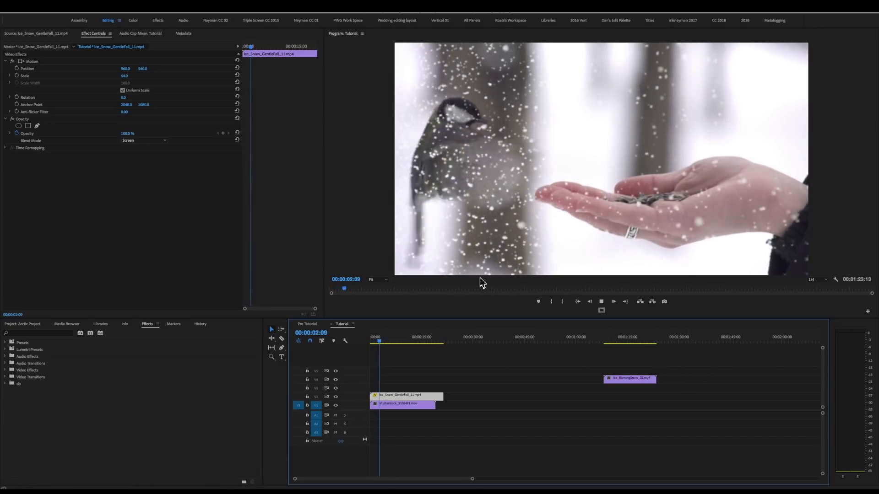
{"action": "key", "text": "space"}
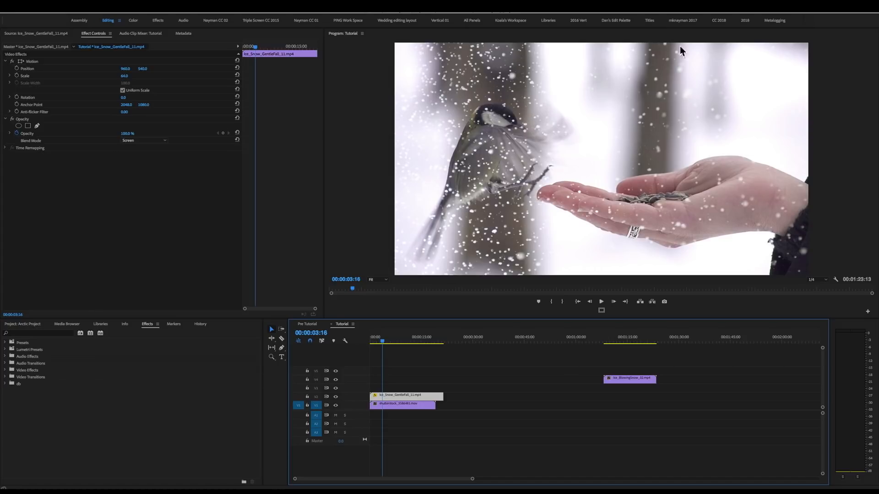
Apply Gaussian Blur to the Ice_Snow_GentleFall_11.mp4 clip and set its Blurriness to 38
{"action": "left_click", "coordinate": [28, 333]}
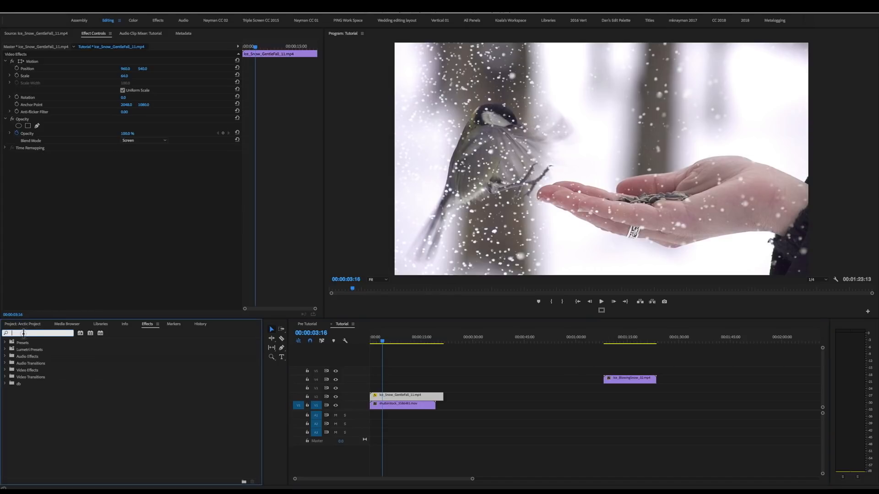
{"action": "type", "text": "blur"}
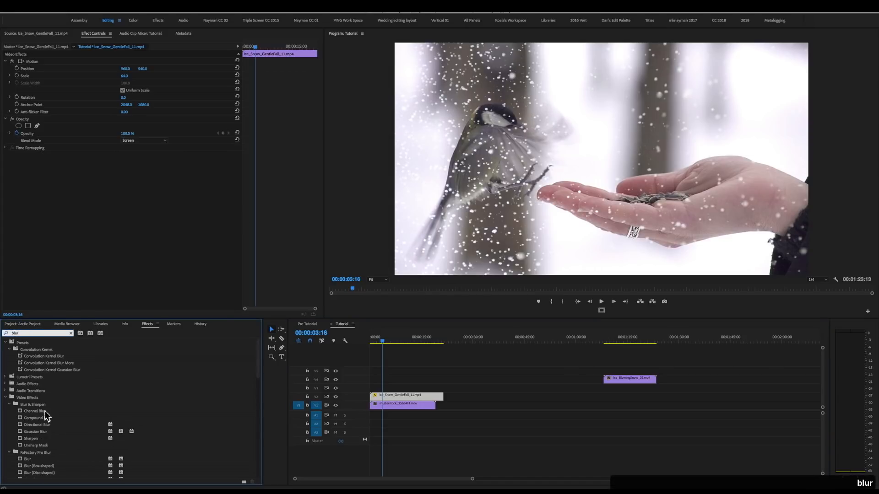
{"action": "left_click_drag", "start_coordinate": [40, 433], "coordinate": [426, 396]}
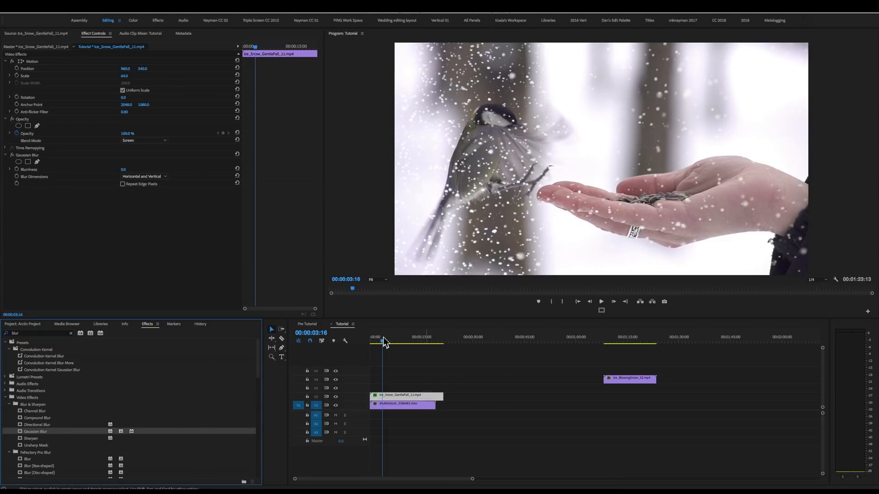
{"action": "left_click_drag", "start_coordinate": [123, 170], "coordinate": [124, 169]}
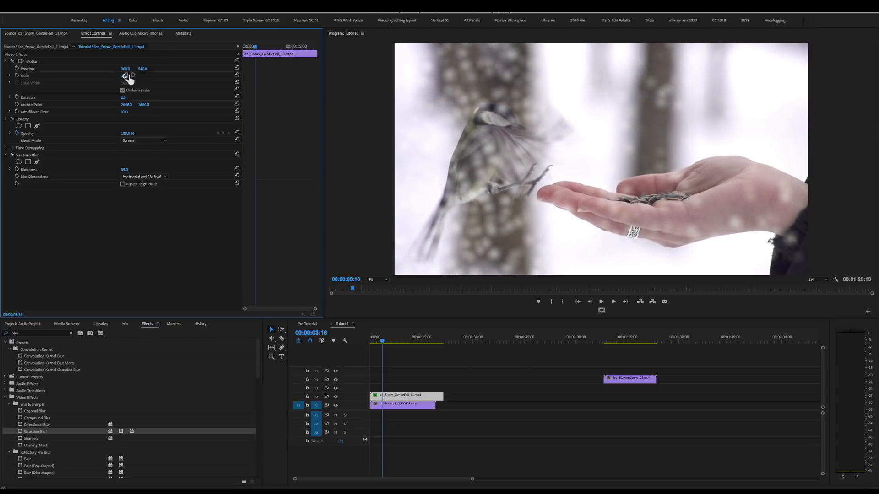
Play the sequence from 00:00:00:00 to 00:00:05:18 to review the blurred snow over the bird footage
{"action": "left_click_drag", "start_coordinate": [387, 339], "coordinate": [371, 340]}
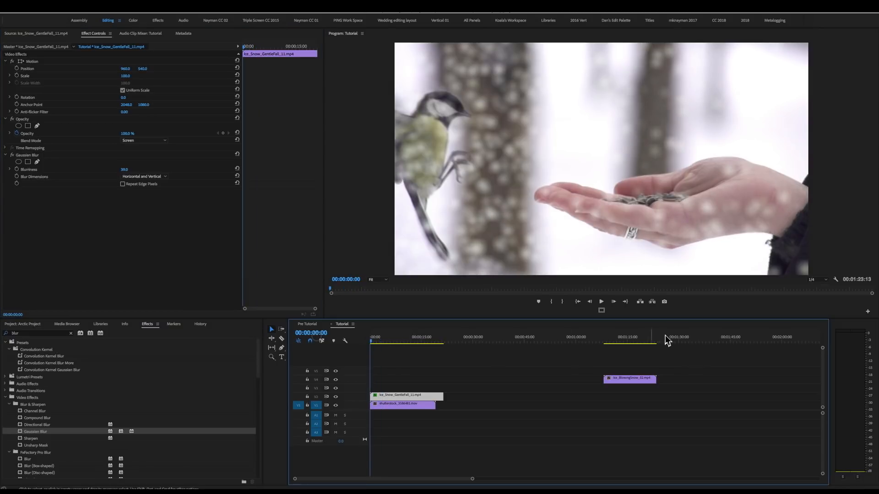
{"action": "key", "text": "space"}
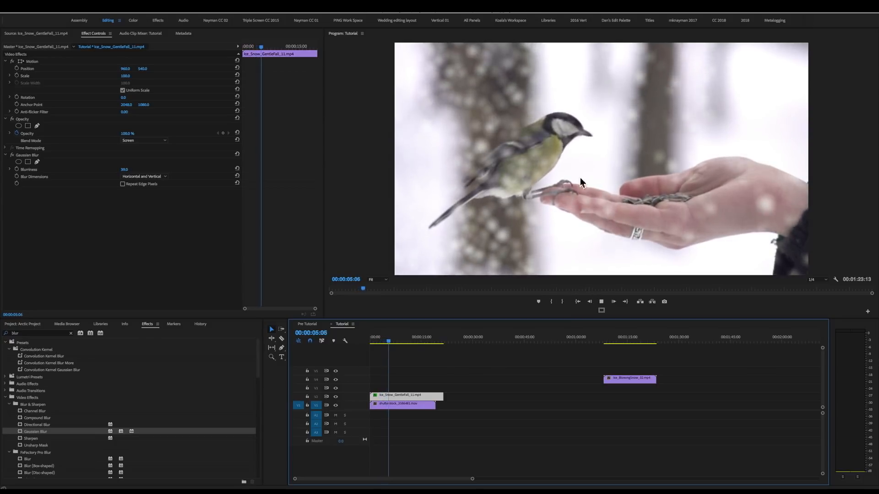
{"action": "key", "text": "space"}
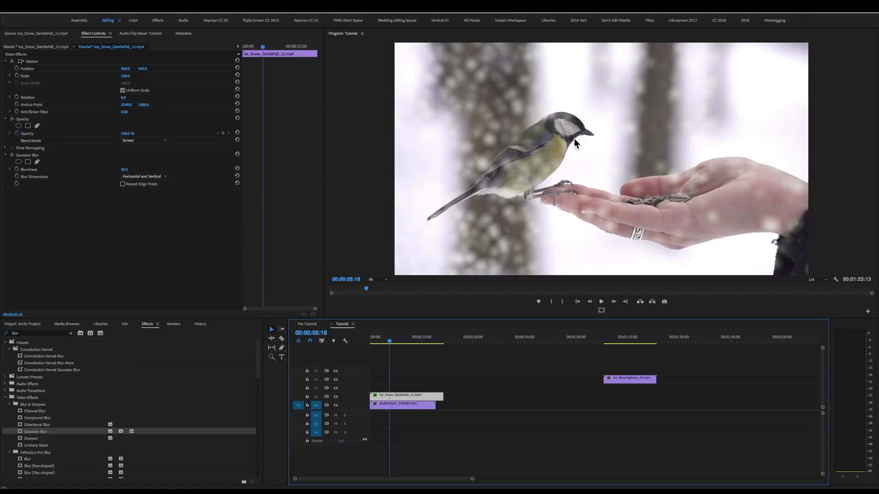
Find the Horizontal Flip effect and apply it to the Ice_Snow_GentleFall_11.mp4 clip
{"action": "left_click", "coordinate": [131, 39]}
{"action": "left_click", "coordinate": [390, 342]}
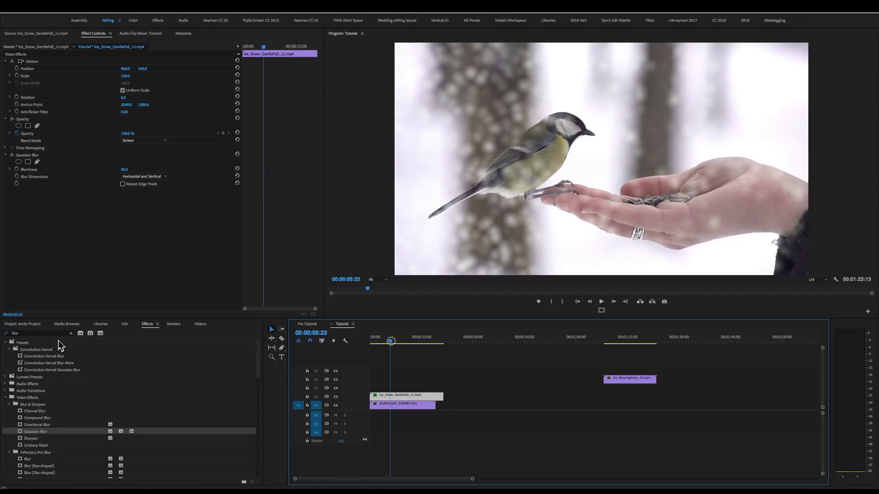
{"action": "left_click", "coordinate": [45, 333]}
{"action": "type", "text": "horiz"}
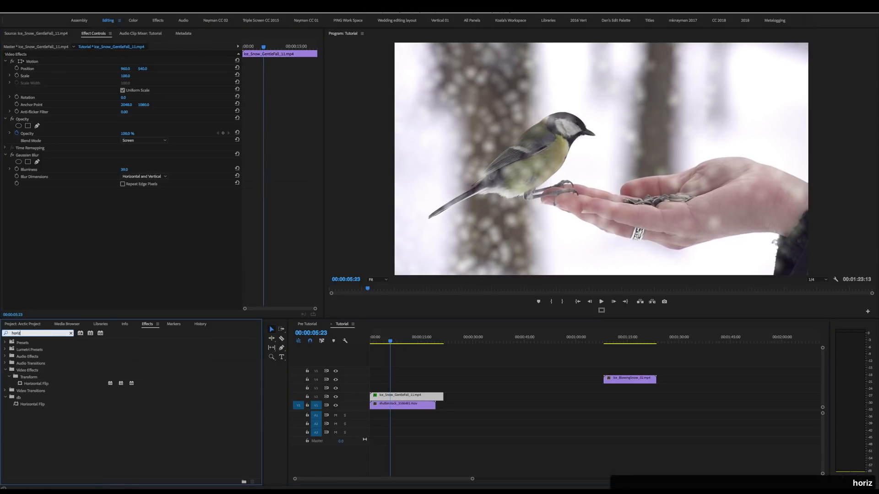
{"action": "left_click_drag", "start_coordinate": [38, 387], "coordinate": [435, 397]}
Play the sequence from 00:00:00:00 to 00:00:06:03 to review the flipped snow over the bird footage
{"action": "left_click_drag", "start_coordinate": [391, 337], "coordinate": [306, 336]}
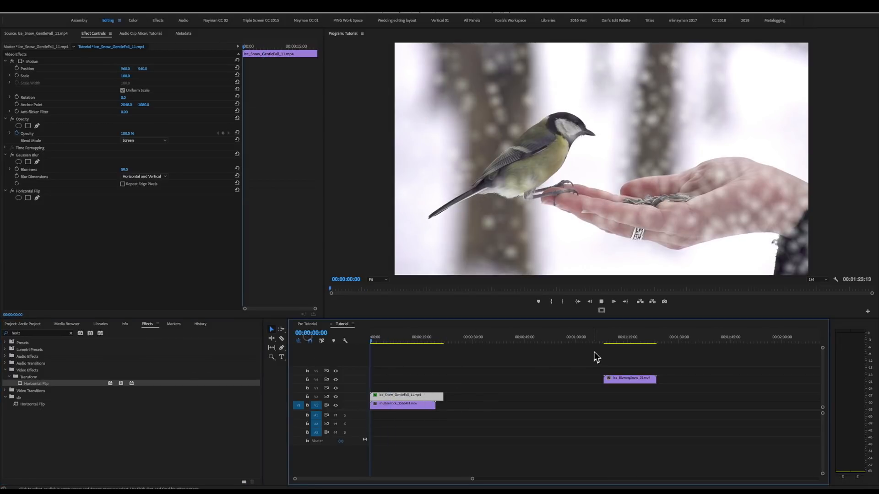
{"action": "key", "text": "space"}
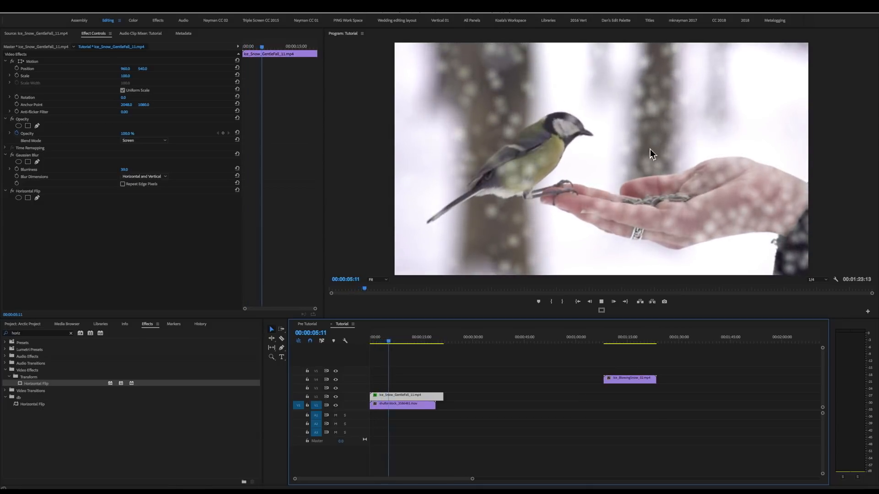
{"action": "key", "text": "space"}
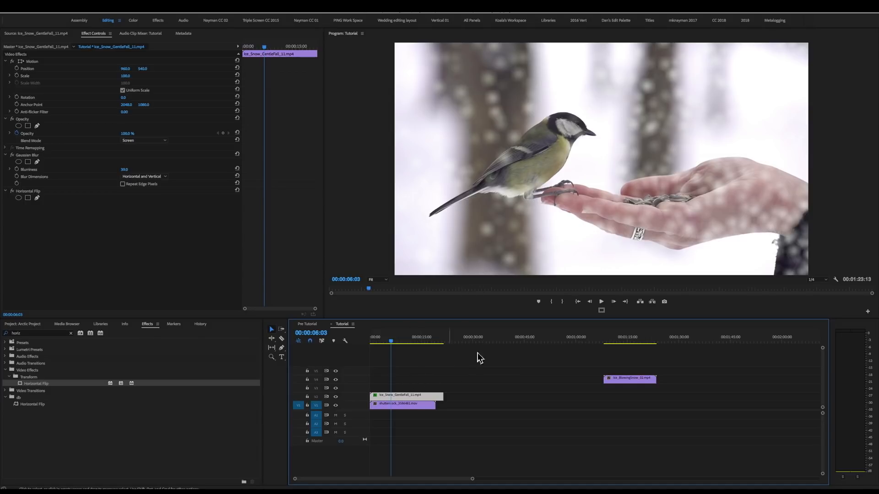
Place Ice_BlowingSnow_02.mp4 on V2 at the sequence start, with the gentle snow on V5, and set its blend mode to Screen
{"action": "left_click_drag", "start_coordinate": [603, 337], "coordinate": [633, 337]}
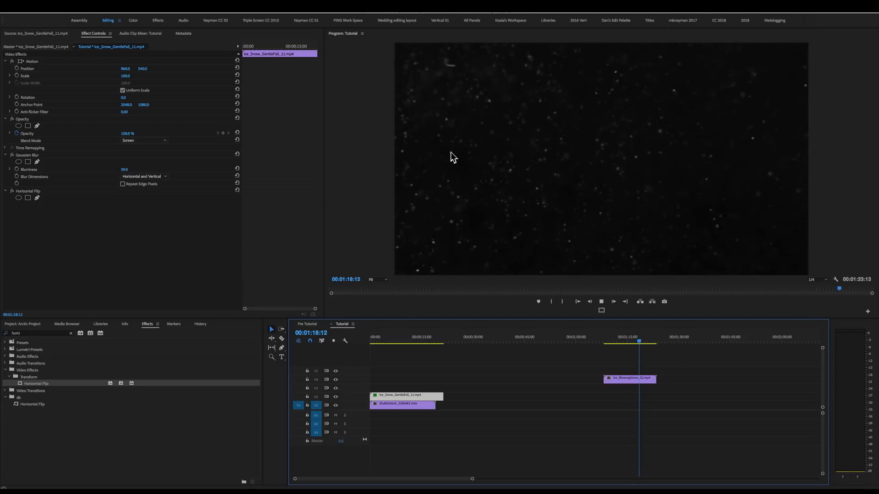
{"action": "left_click_drag", "start_coordinate": [607, 379], "coordinate": [389, 395]}
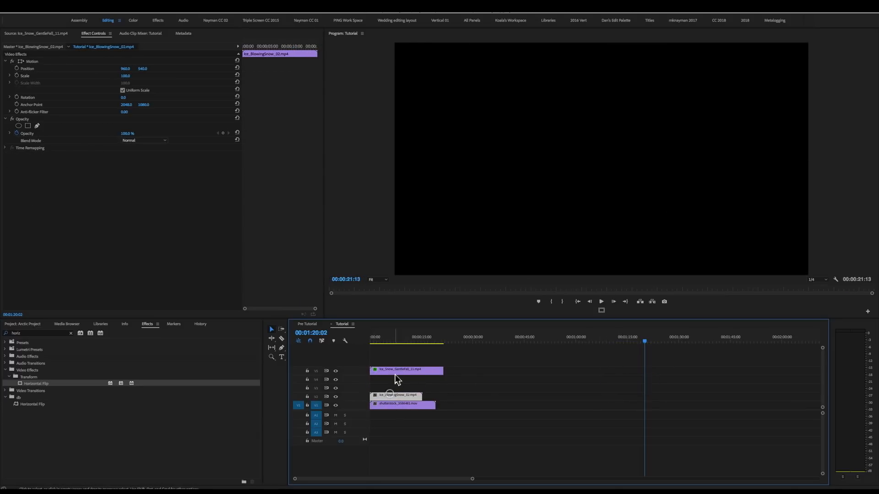
{"action": "left_click_drag", "start_coordinate": [378, 340], "coordinate": [396, 339]}
{"action": "left_click", "coordinate": [149, 139]}
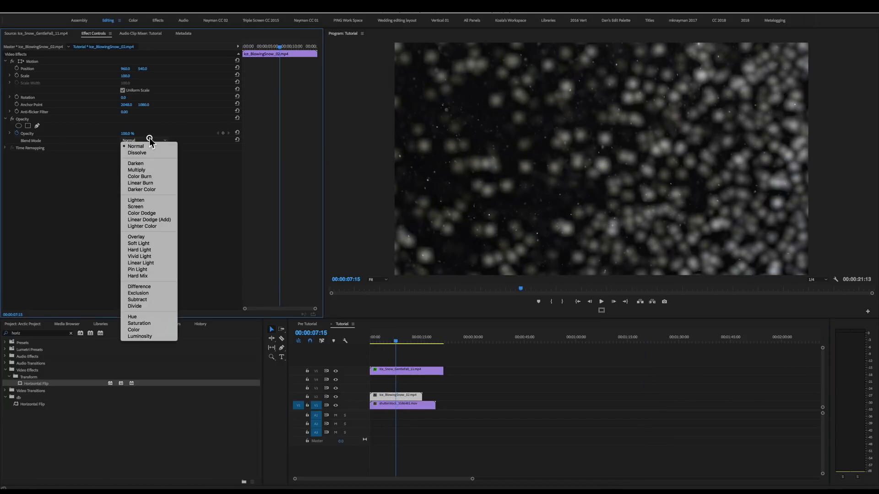
{"action": "left_click", "coordinate": [136, 207]}
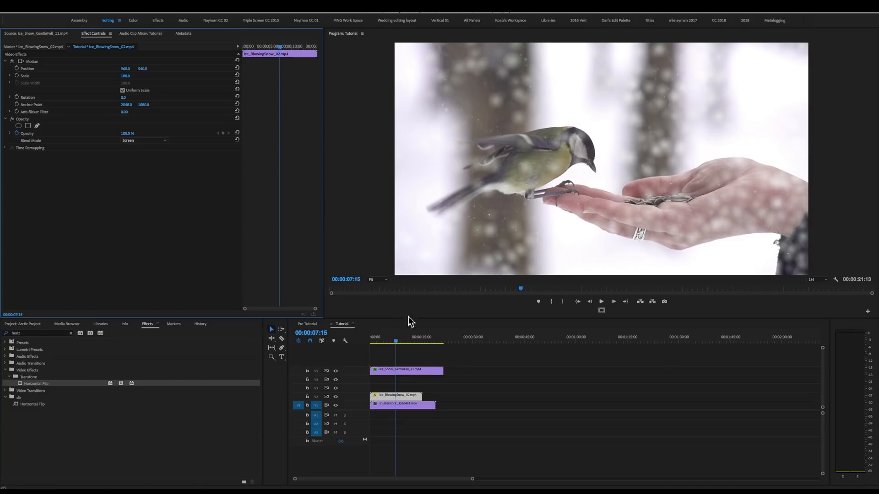
Play the sequence from 00:00:00:00 to about 00:00:07:12 to review both snow layers together over the bird footage
{"action": "left_click", "coordinate": [364, 336]}
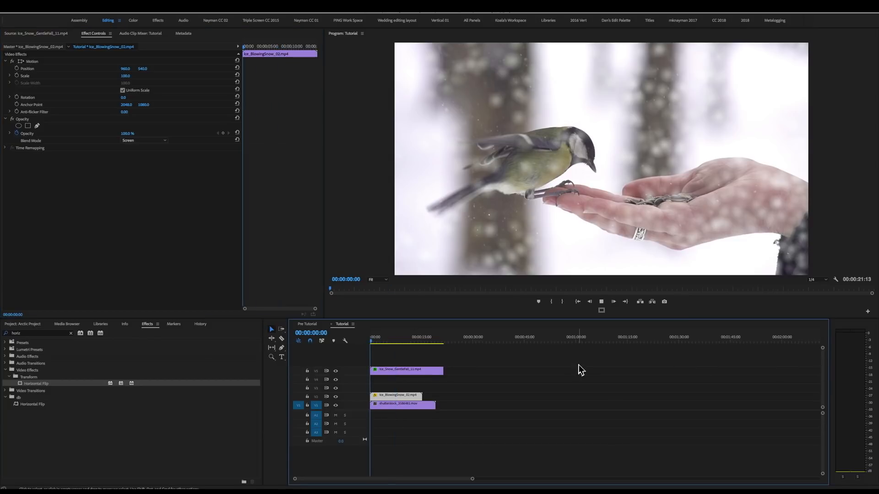
{"action": "key", "text": "space"}
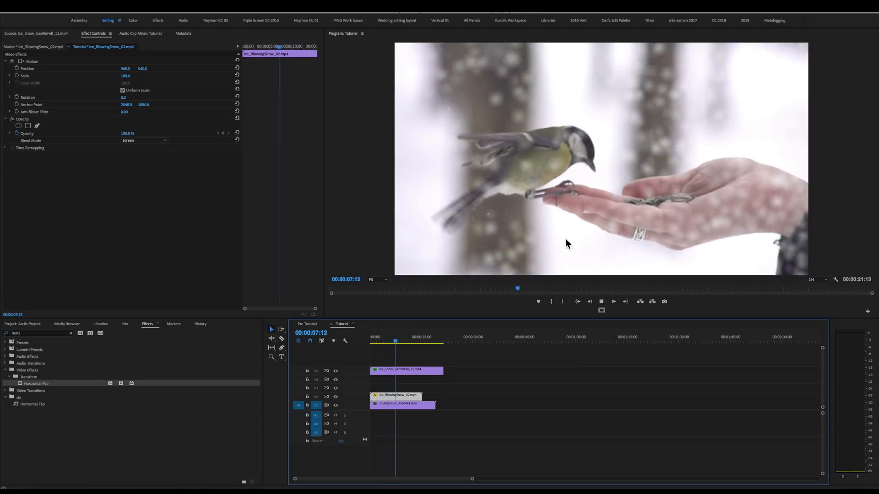
{"action": "key", "text": "space"}
{"action": "mouse_move", "coordinate": [380, 339]}
{"action": "left_mouse_down"}
{"action": "mouse_move", "coordinate": [394, 341]}
{"action": "mouse_move", "coordinate": [380, 339]}
{"action": "left_mouse_up"}
Duplicate the bird footage clip and place the copy on V3 at the sequence start, above the blowing snow
{"action": "left_click", "coordinate": [403, 405]}
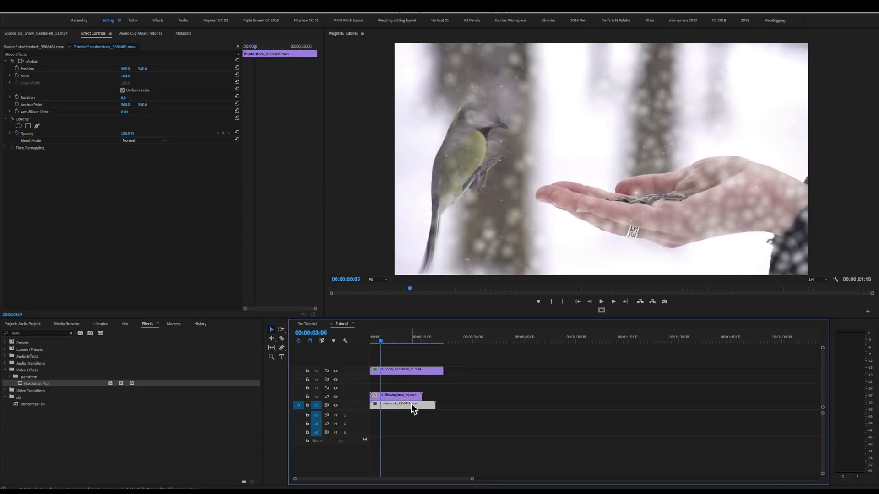
{"action": "key", "text": "super+c"}
{"action": "left_click", "coordinate": [479, 339]}
{"action": "key", "text": "super+v"}
{"action": "left_click_drag", "start_coordinate": [490, 404], "coordinate": [379, 388]}
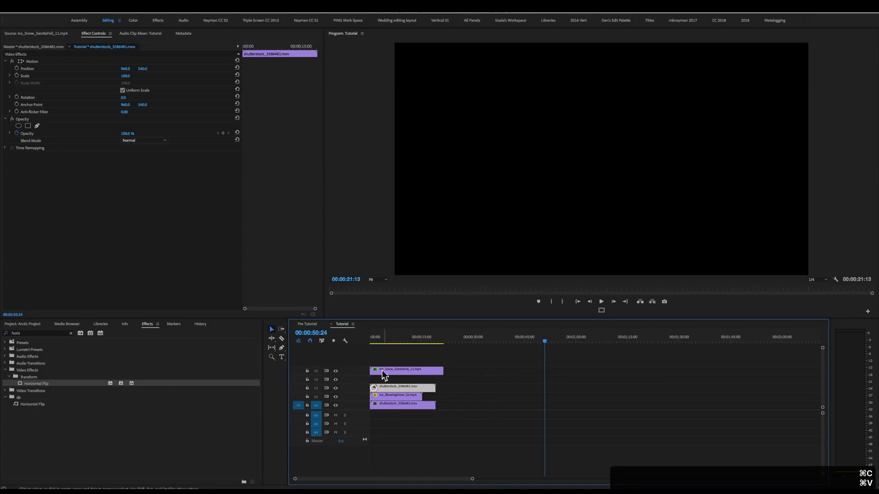
Hide the V5 track with the gentle snow and move the playhead to 00:00:07:10
{"action": "left_click", "coordinate": [335, 372]}
{"action": "left_click", "coordinate": [388, 341]}
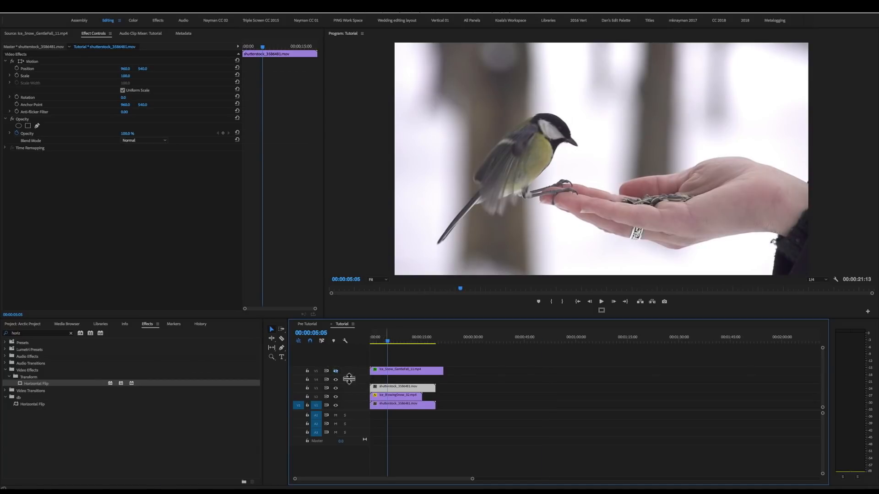
{"action": "mouse_move", "coordinate": [379, 341]}
{"action": "left_mouse_down"}
{"action": "mouse_move", "coordinate": [404, 343]}
{"action": "mouse_move", "coordinate": [372, 343]}
{"action": "mouse_move", "coordinate": [395, 344]}
{"action": "left_mouse_up"}
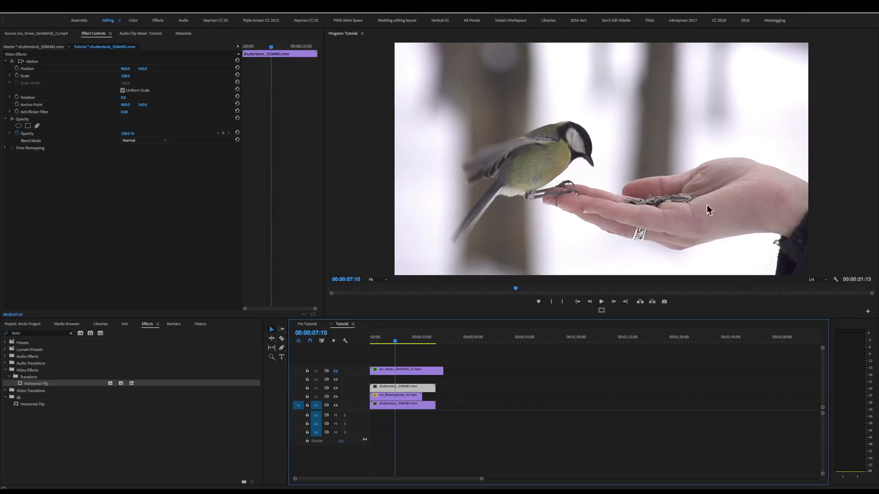
Apply the Threshold effect to the duplicated bird clip on V3 and set its Level to 1
{"action": "left_click", "coordinate": [25, 334]}
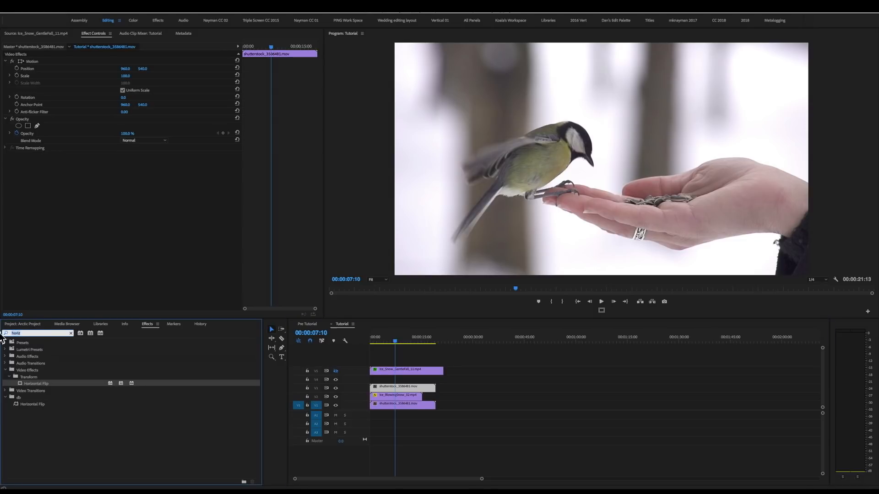
{"action": "type", "text": "thresh"}
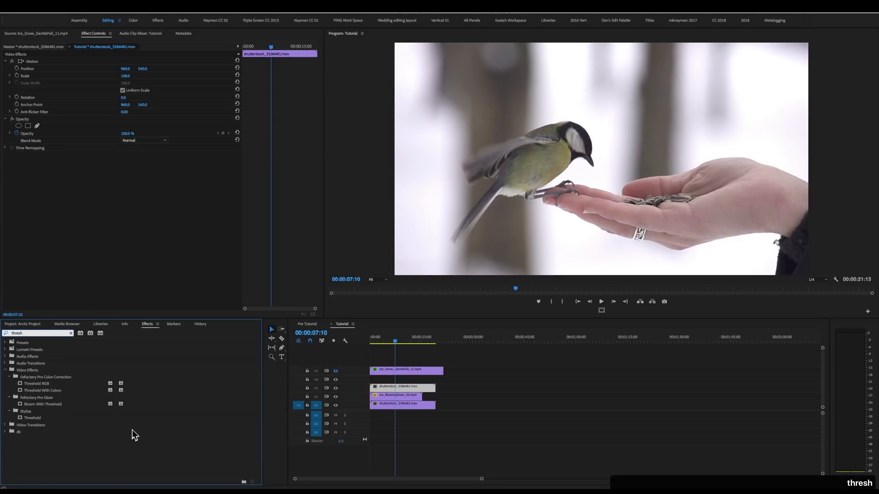
{"action": "left_click_drag", "start_coordinate": [30, 418], "coordinate": [408, 388]}
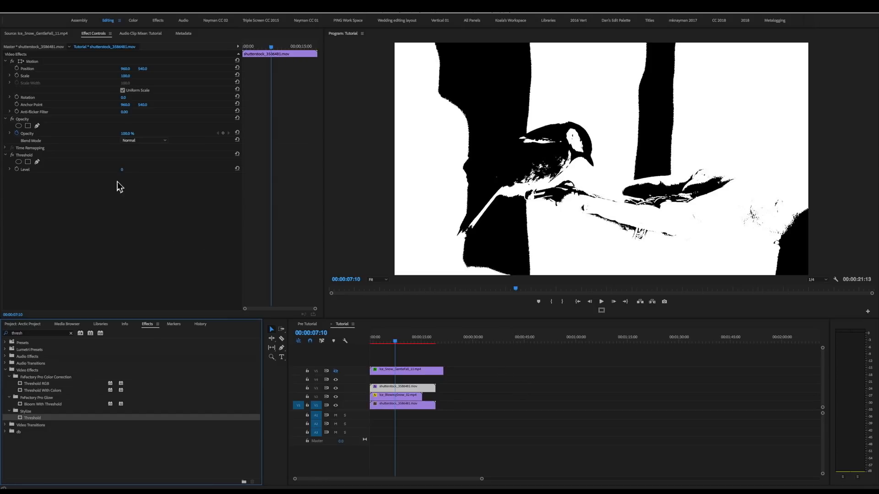
{"action": "mouse_move", "coordinate": [122, 169]}
{"action": "left_mouse_down"}
{"action": "mouse_move", "coordinate": [151, 170]}
{"action": "mouse_move", "coordinate": [122, 169]}
{"action": "left_mouse_up"}
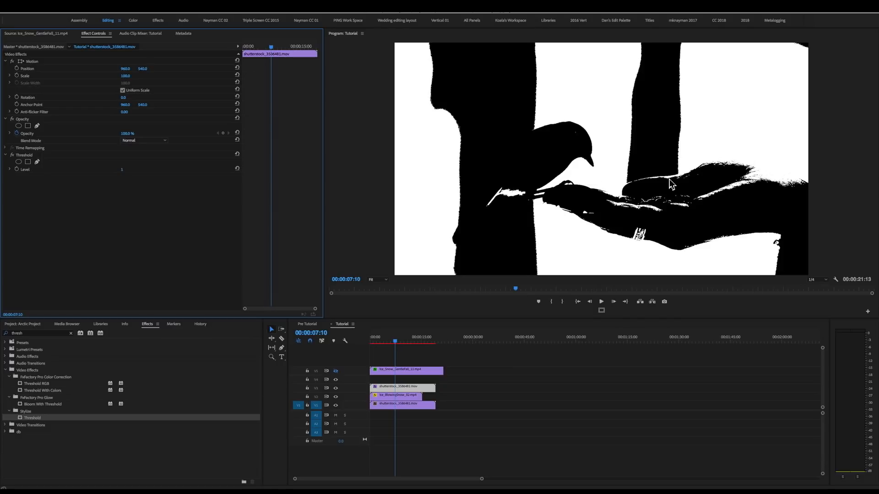
Nest the thresholded bird clip on V3 as a sequence named Foreground Matte
{"action": "left_click", "coordinate": [450, 413]}
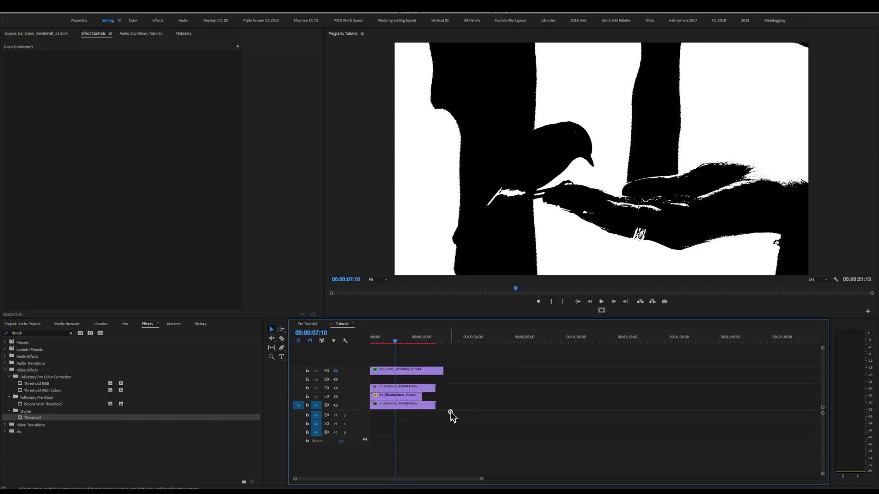
{"action": "left_click", "coordinate": [403, 390]}
{"action": "right_click", "coordinate": [386, 390]}
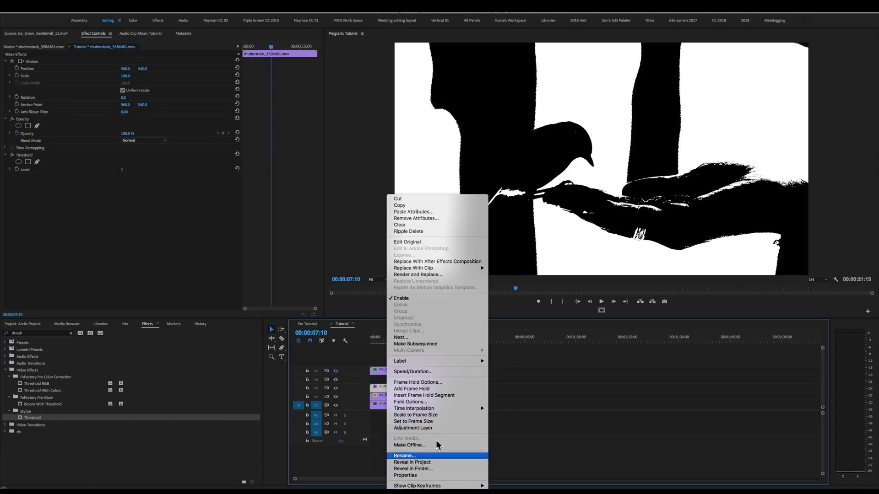
{"action": "left_click", "coordinate": [420, 338]}
{"action": "type", "text": "Foregroubd"}
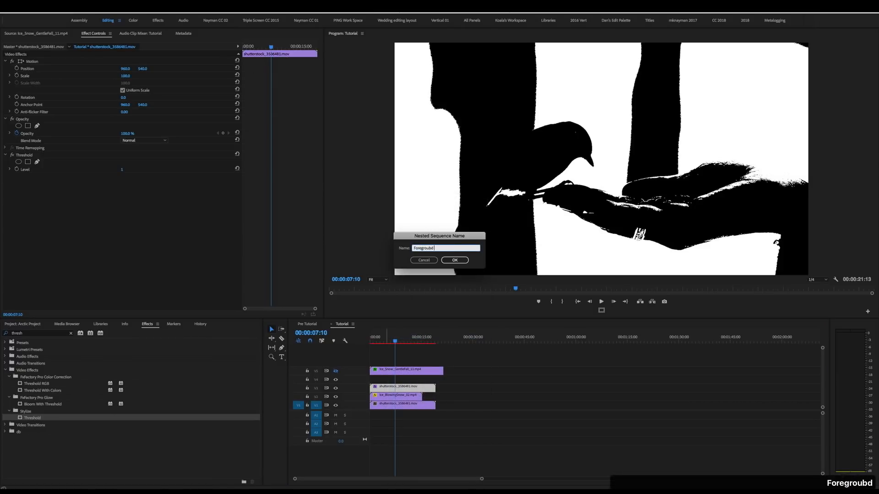
{"action": "key", "text": "BackSpace"}
{"action": "key", "text": "BackSpace"}
{"action": "type", "text": "nf"}
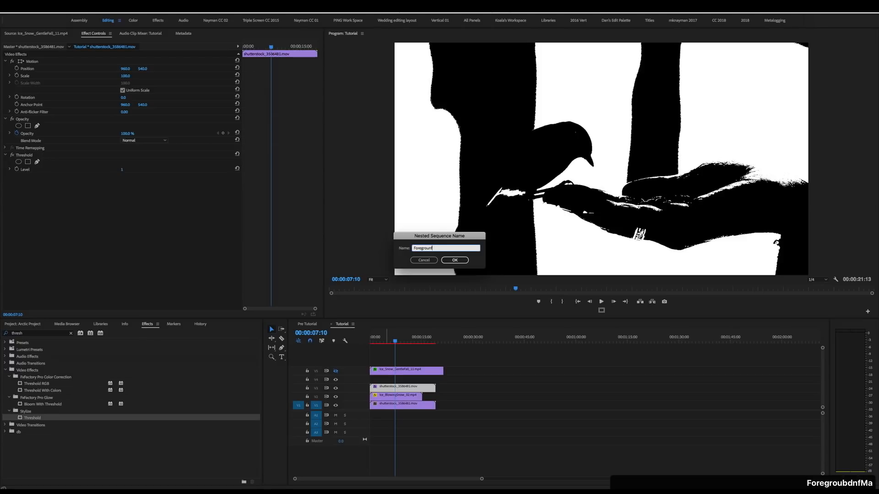
{"action": "type", "text": " Mad Matte"}
{"action": "key", "text": "Return"}
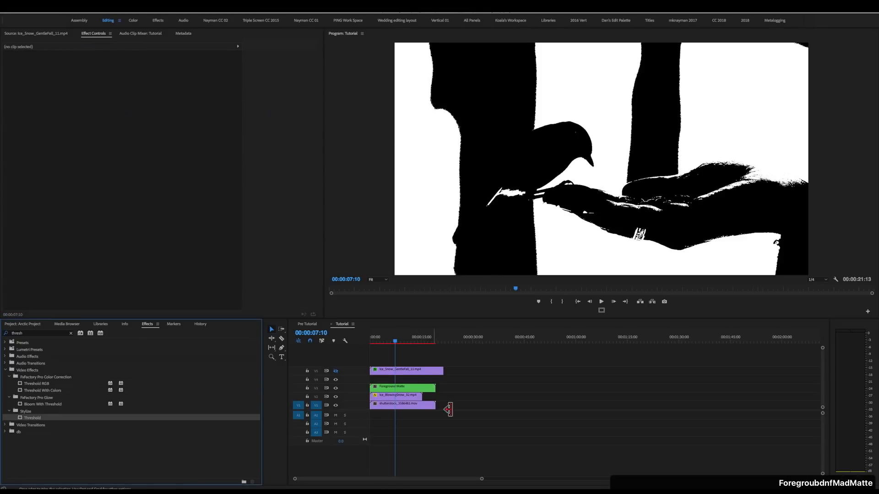
Find the Track Matte Key effect and apply it to the Ice_BlowingSnow_02.mp4 clip
{"action": "left_click", "coordinate": [395, 397]}
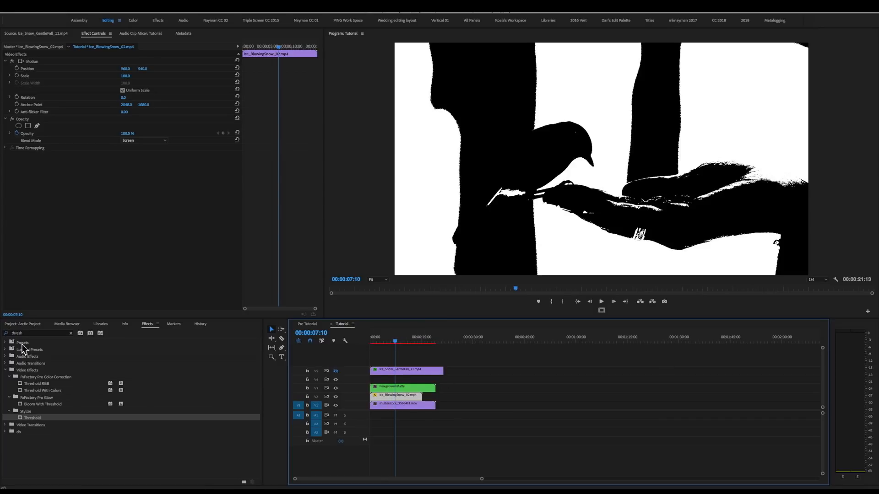
{"action": "left_click", "coordinate": [40, 333]}
{"action": "type", "text": "lum"}
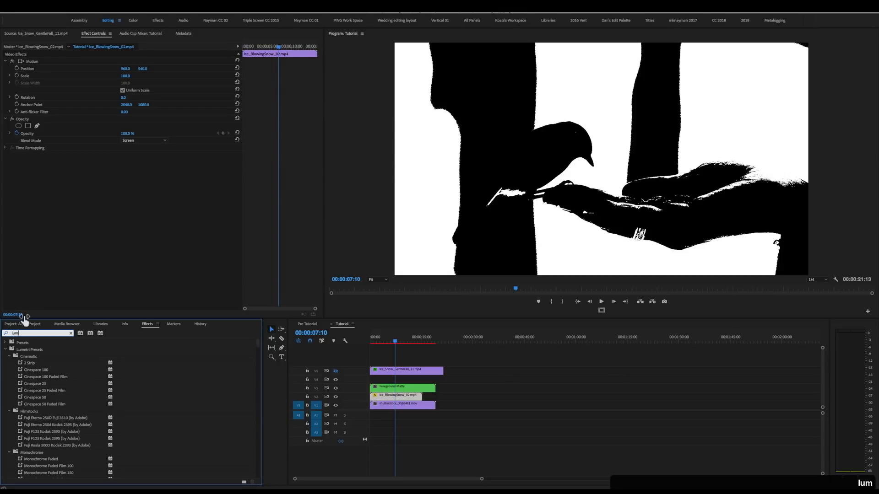
{"action": "type", "text": "a"}
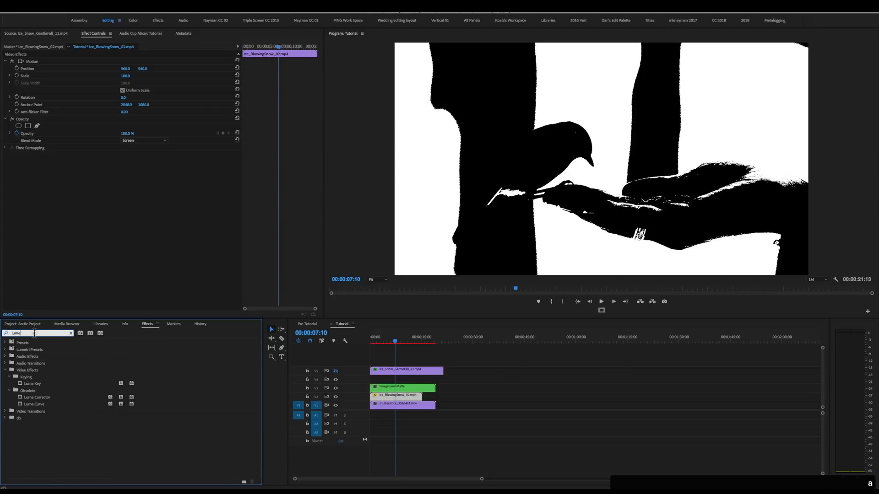
{"action": "key", "text": "BackSpace"}
{"action": "key", "text": "BackSpace"}
{"action": "key", "text": "BackSpace"}
{"action": "key", "text": "BackSpace"}
{"action": "type", "text": "track"}
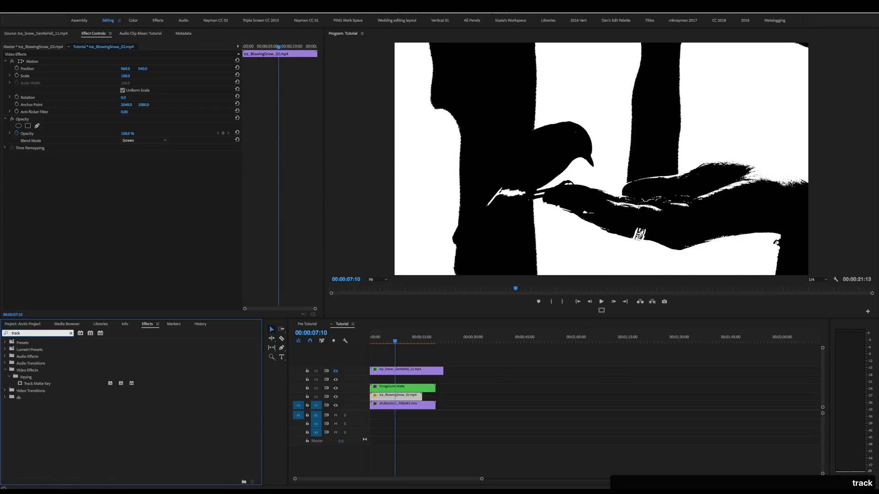
{"action": "left_click", "coordinate": [50, 384]}
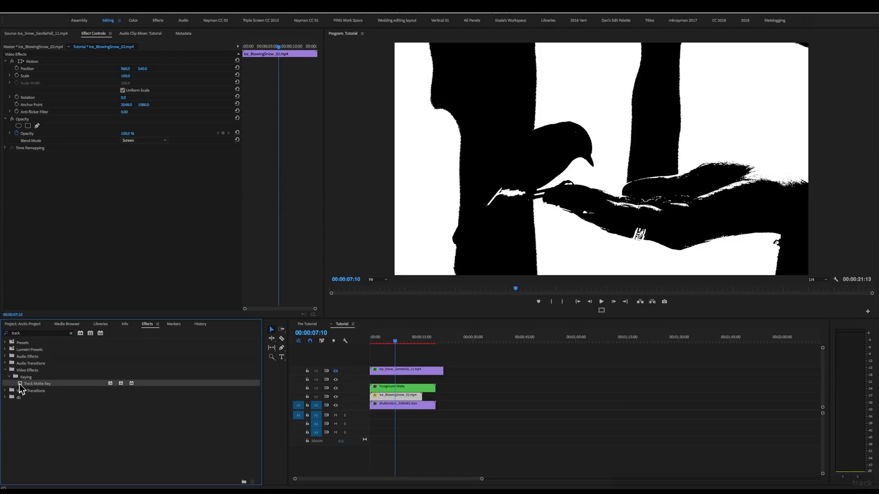
{"action": "left_click_drag", "start_coordinate": [21, 390], "coordinate": [401, 398]}
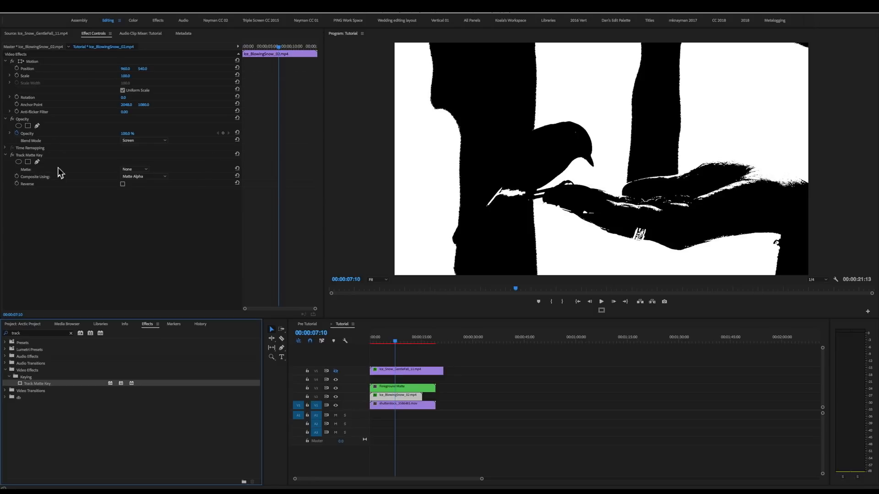
Set the blowing snow clip's Track Matte Key to use Video 3 as the matte and composite using Matte Luma
{"action": "left_click", "coordinate": [134, 170]}
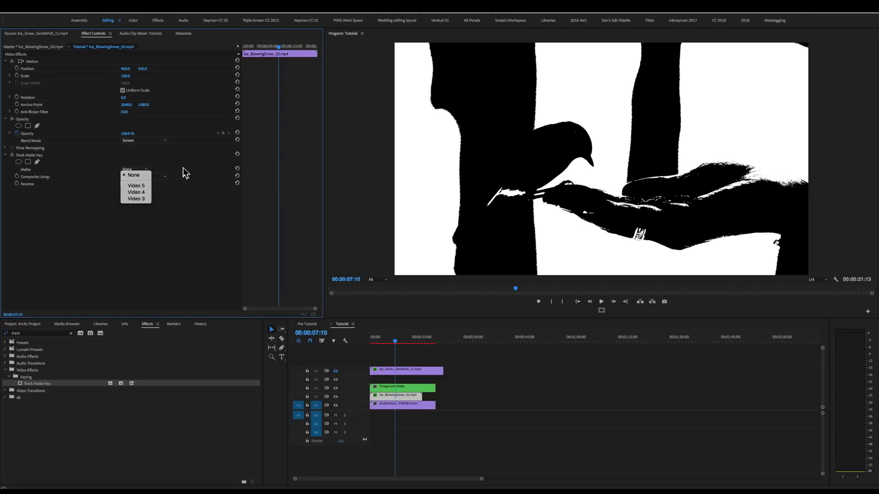
{"action": "left_click", "coordinate": [159, 177]}
{"action": "left_click", "coordinate": [156, 177]}
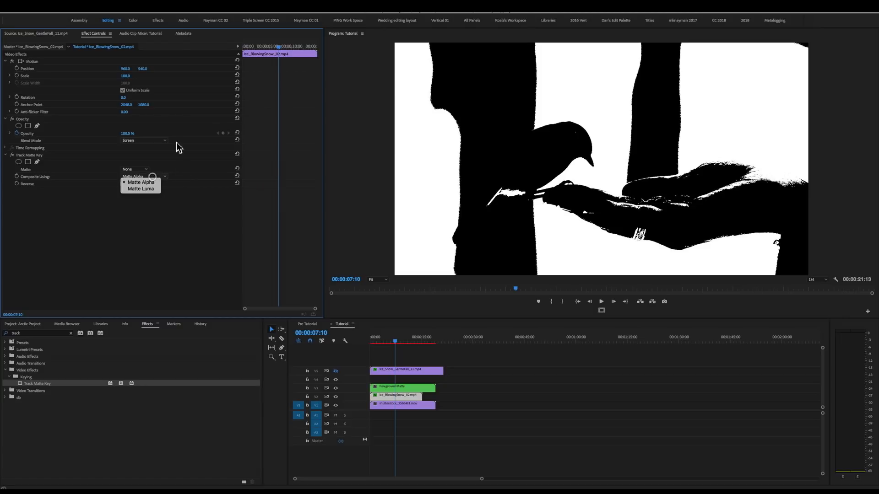
{"action": "left_click", "coordinate": [192, 245]}
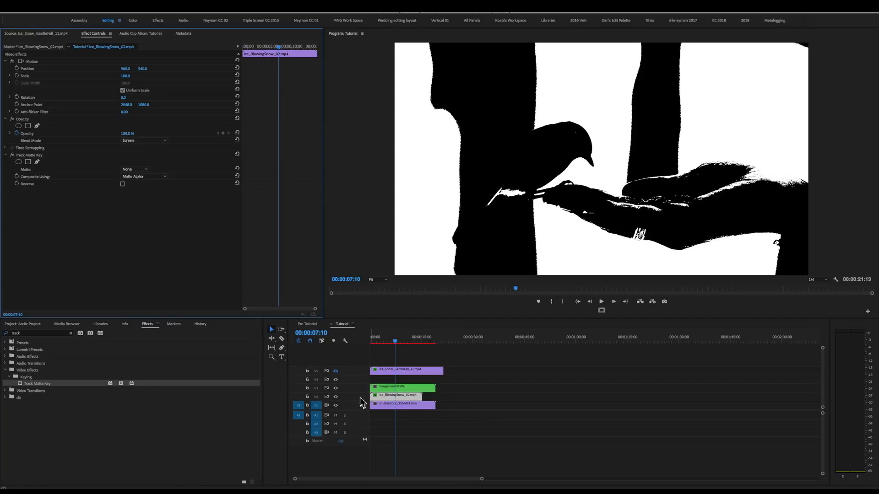
{"action": "left_click", "coordinate": [389, 388]}
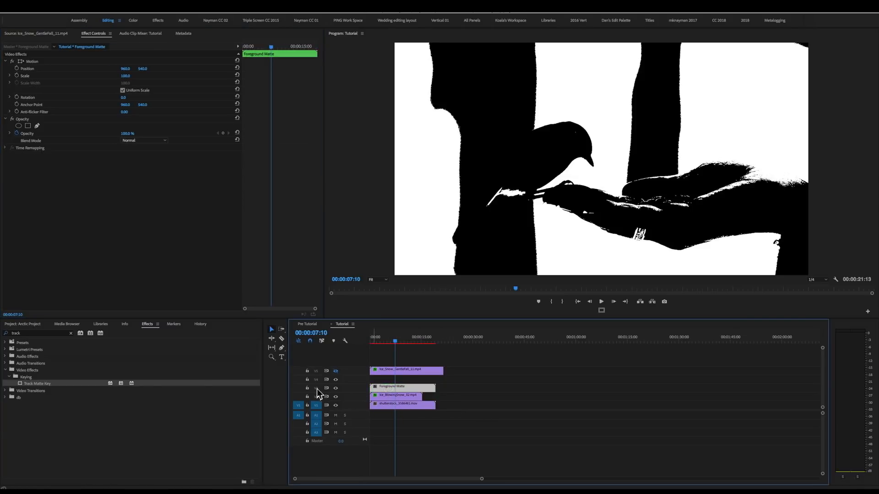
{"action": "left_click", "coordinate": [393, 395]}
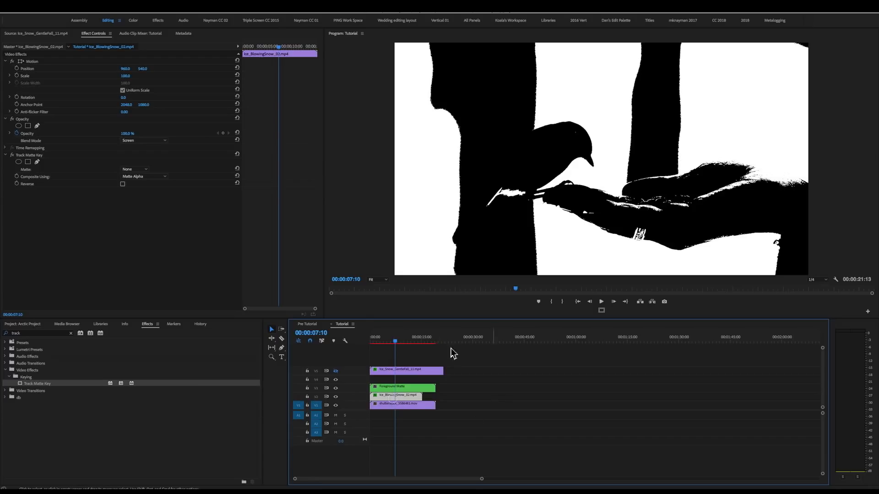
{"action": "left_click", "coordinate": [137, 171]}
{"action": "left_click", "coordinate": [132, 198]}
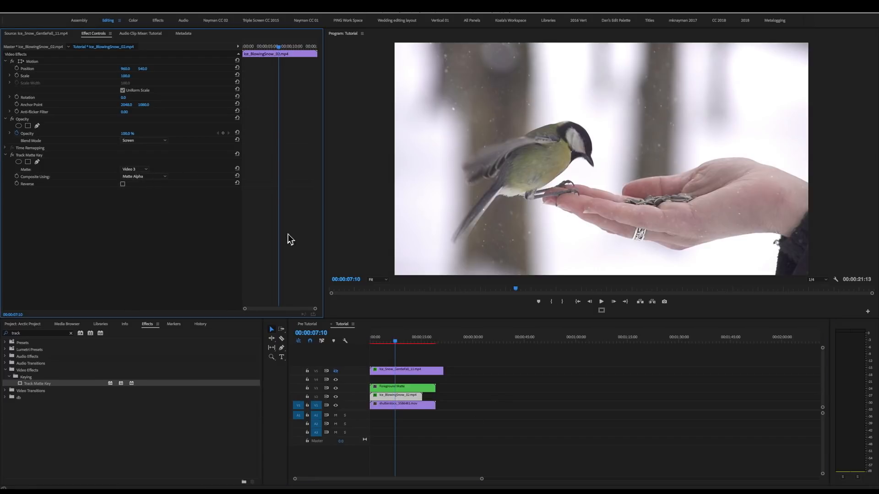
{"action": "left_click", "coordinate": [144, 189]}
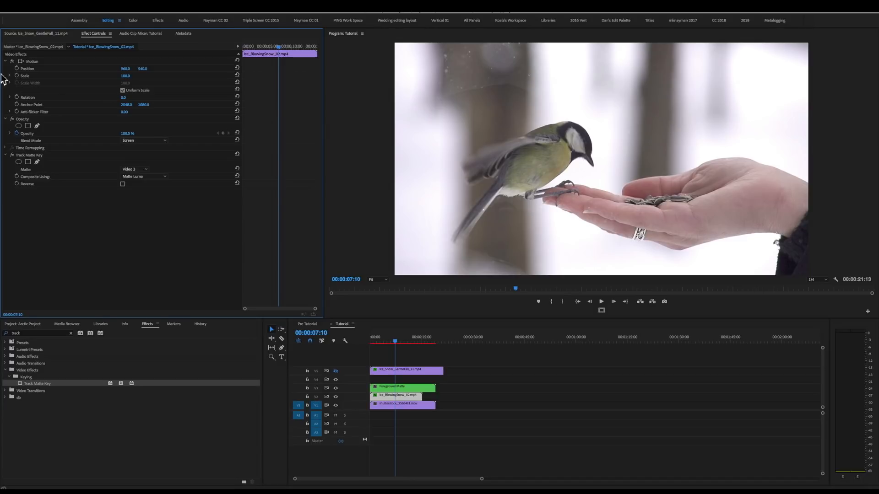
Check the matted snow around 00:00:06:10, copy the Track Matte Key effect from the Ice_BlowingSnow_02.mp4 clip and delete it there
{"action": "left_click_drag", "start_coordinate": [412, 343], "coordinate": [393, 344]}
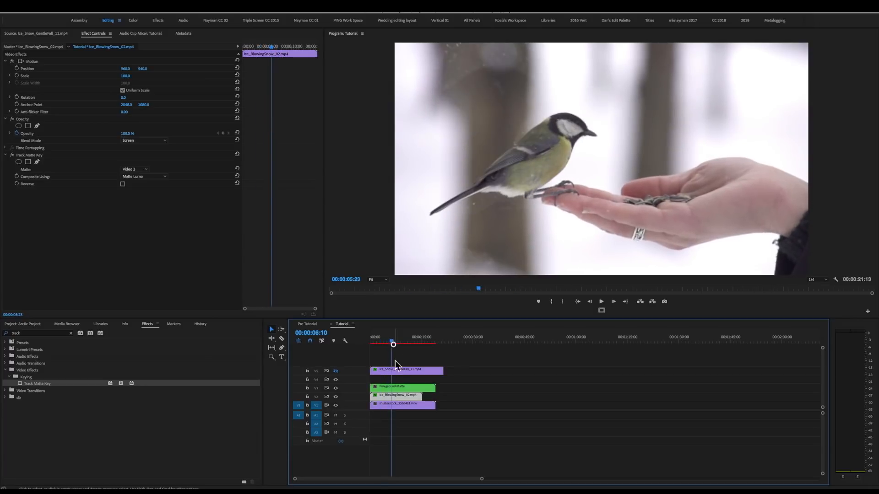
{"action": "left_click", "coordinate": [404, 388]}
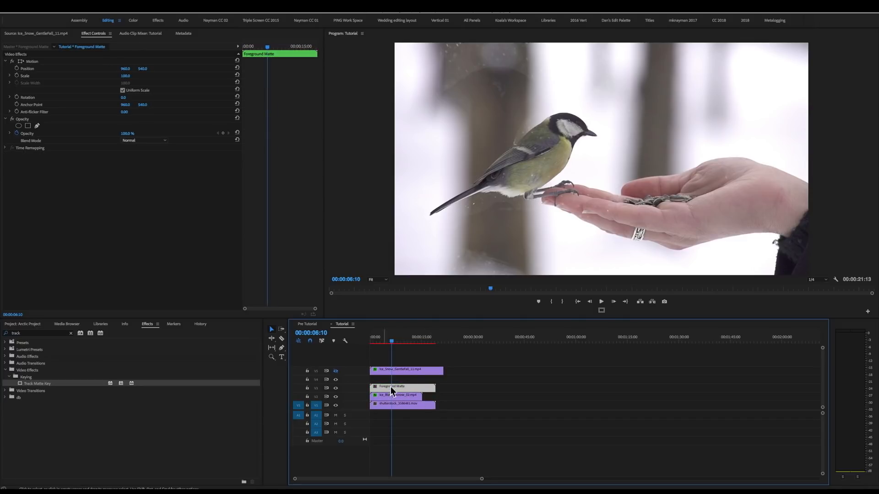
{"action": "left_click", "coordinate": [403, 399]}
{"action": "left_click", "coordinate": [40, 157]}
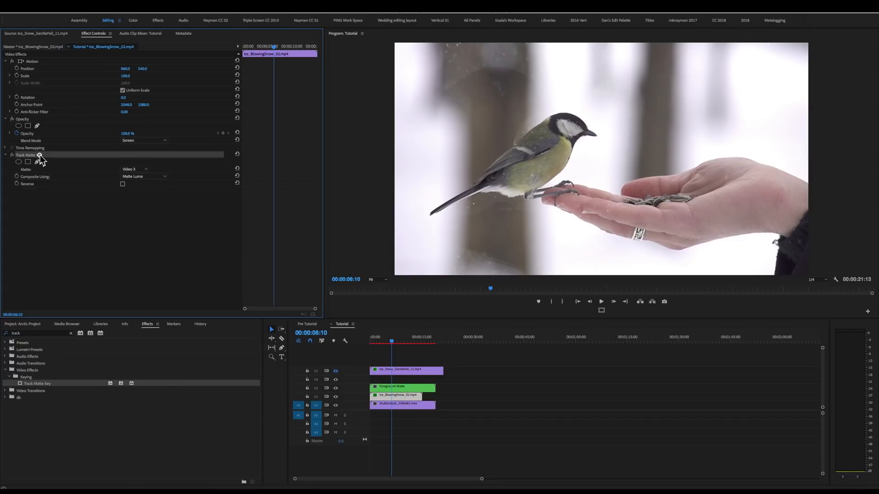
{"action": "key", "text": "super+c"}
{"action": "key", "text": "Delete"}
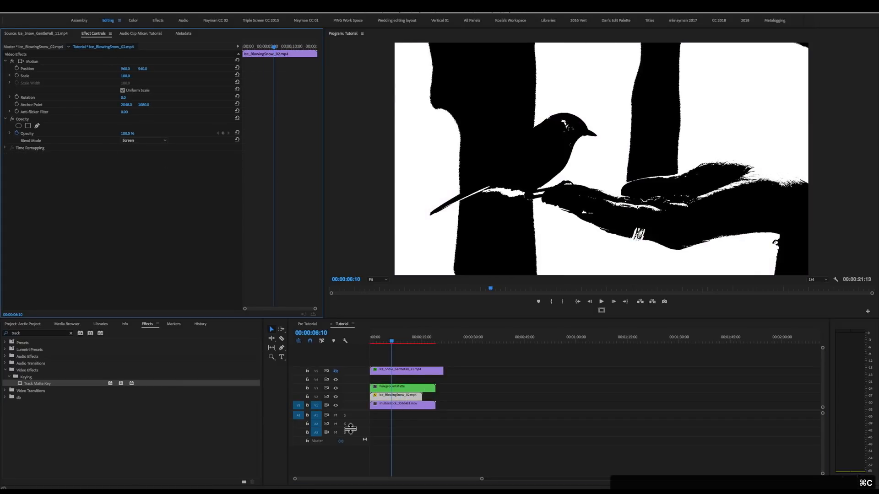
Nest the Ice_BlowingSnow_02.mp4 clip as a sequence named Snow nest
{"action": "right_click", "coordinate": [411, 395]}
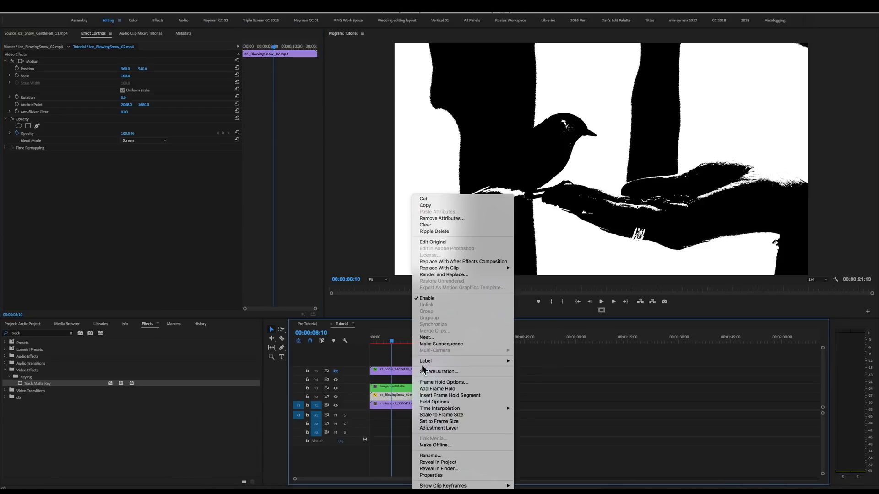
{"action": "left_click", "coordinate": [427, 337]}
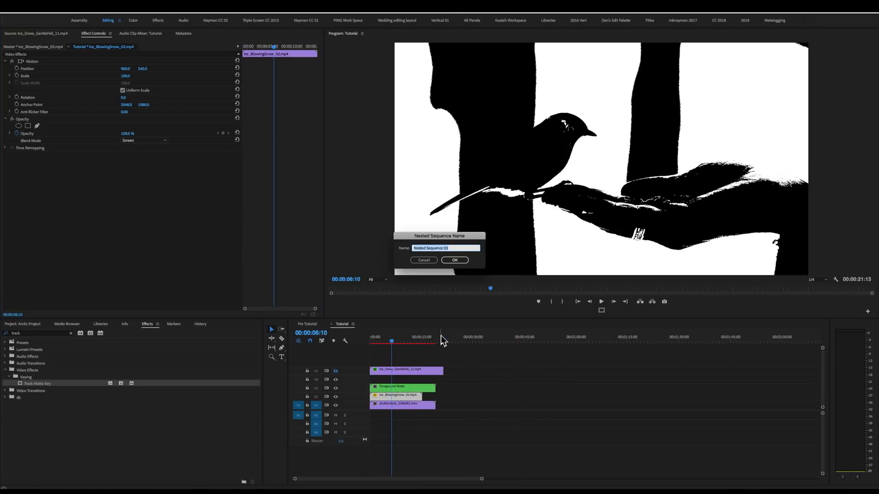
{"action": "type", "text": "Snow nest"}
{"action": "key", "text": "Return"}
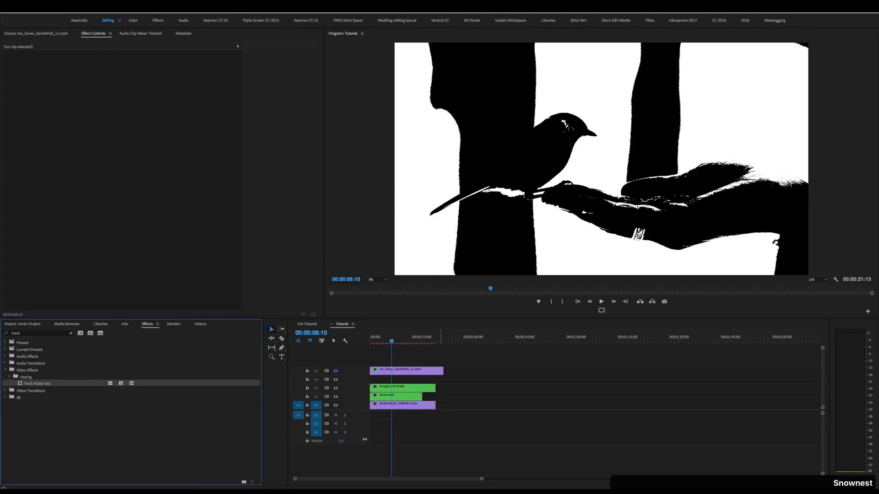
Paste the Track Matte Key onto the Snow nest clip and preview the composite from the start
{"action": "left_click", "coordinate": [379, 398]}
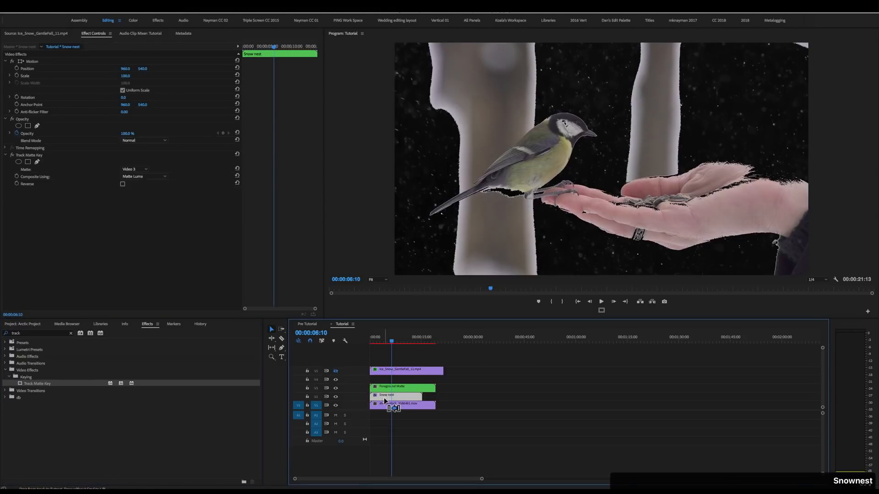
{"action": "left_click_drag", "start_coordinate": [393, 341], "coordinate": [315, 341]}
{"action": "key", "text": "space"}
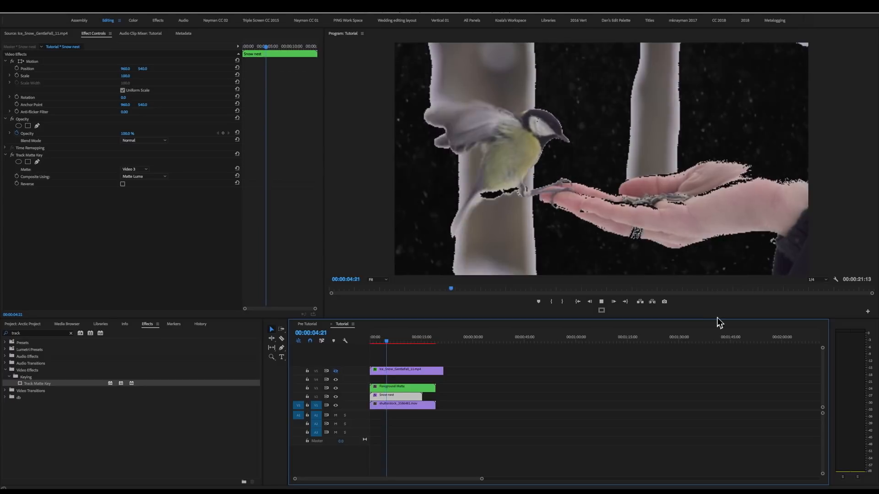
{"action": "key", "text": "space"}
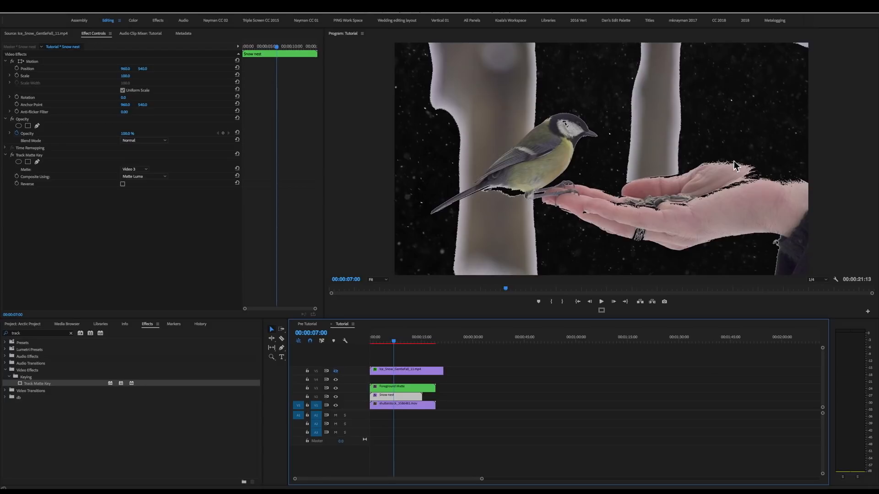
Set the Snow nest clip's blend mode to Screen
{"action": "key", "text": "ctrl+s"}
{"action": "left_click", "coordinate": [516, 388]}
{"action": "left_click", "coordinate": [388, 397]}
{"action": "left_click", "coordinate": [153, 141]}
{"action": "left_click", "coordinate": [139, 208]}
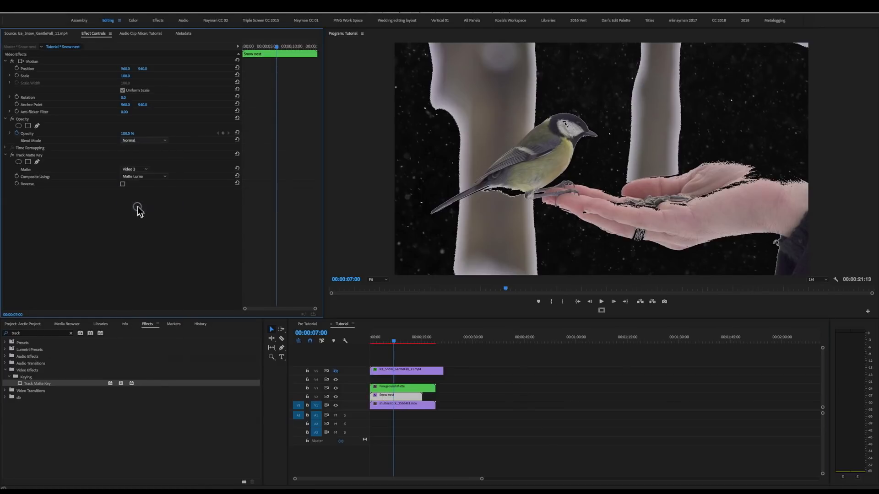
Show the gentle snow on V5 again and set its opacity to 16% without keyframing, with the playhead at the start
{"action": "left_click", "coordinate": [394, 368]}
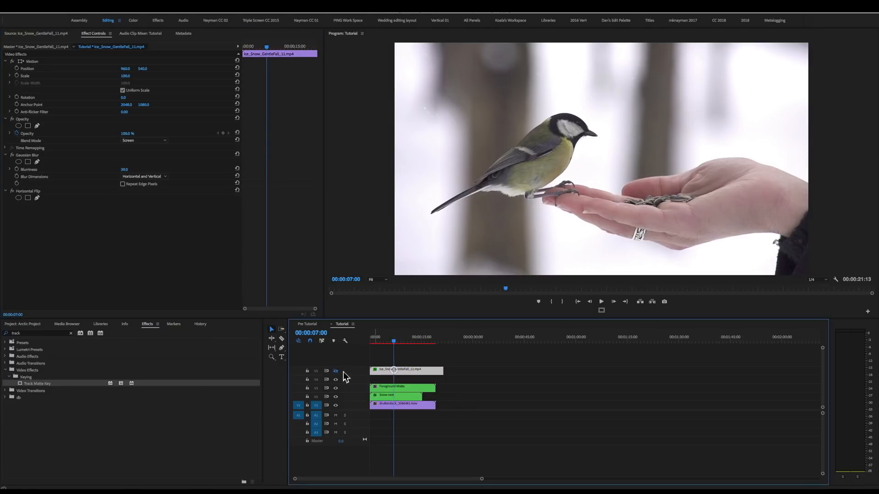
{"action": "left_click", "coordinate": [371, 338]}
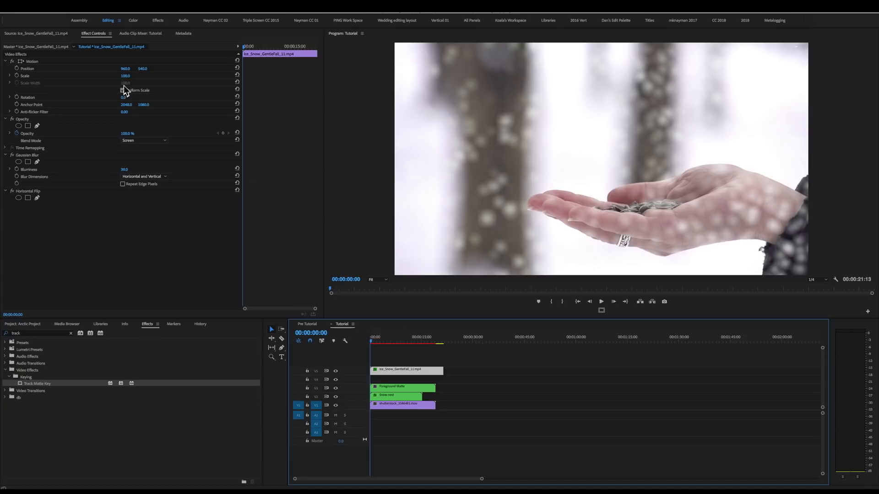
{"action": "left_click", "coordinate": [15, 134]}
{"action": "left_click_drag", "start_coordinate": [126, 133], "coordinate": [127, 133]}
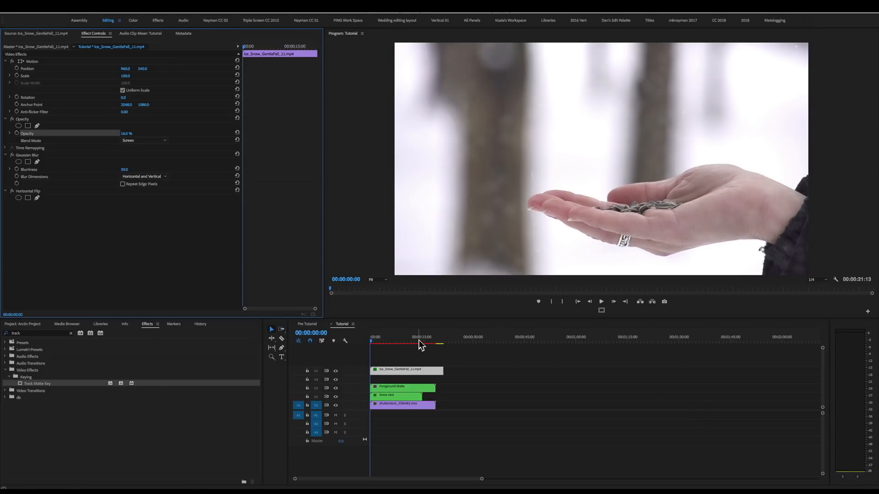
Mark an in-to-out range of 00:00:15:11 from the sequence start and play the finished composite
{"action": "left_click_drag", "start_coordinate": [420, 343], "coordinate": [343, 329]}
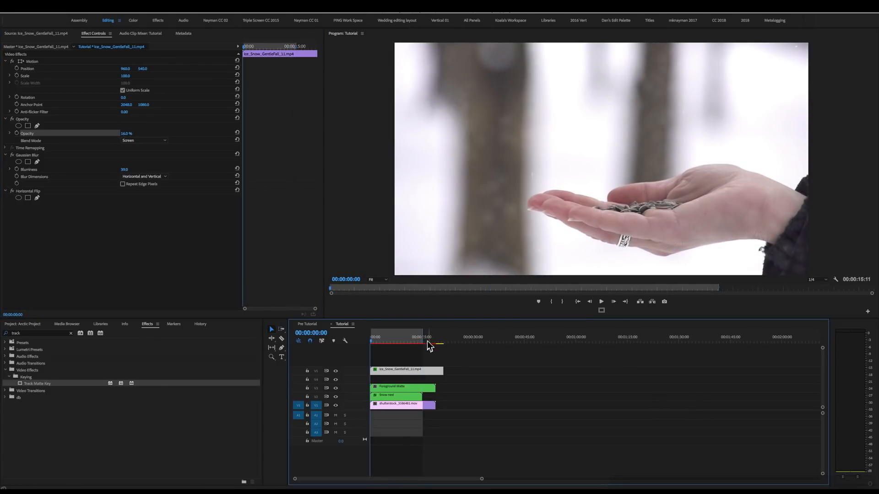
{"action": "key", "text": "space"}
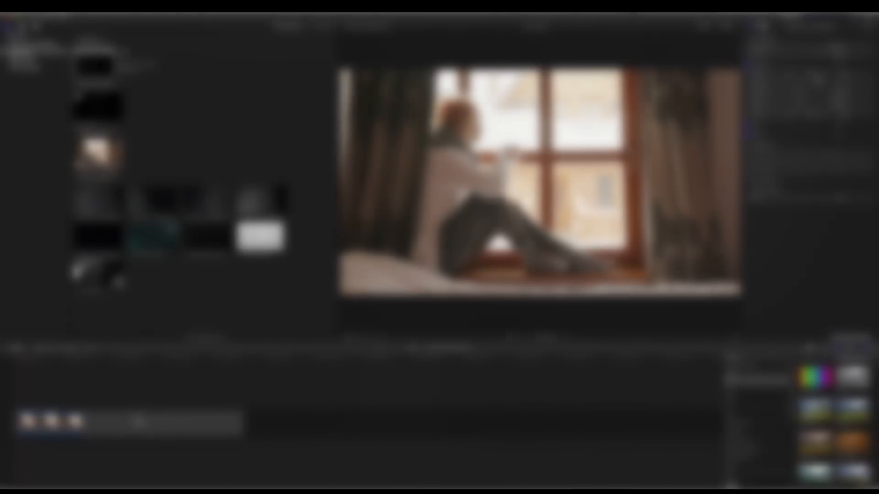
Switch to Final Cut Pro, preview the window footage in the Arctic project and return to the timeline start
{"action": "key", "text": "Home"}
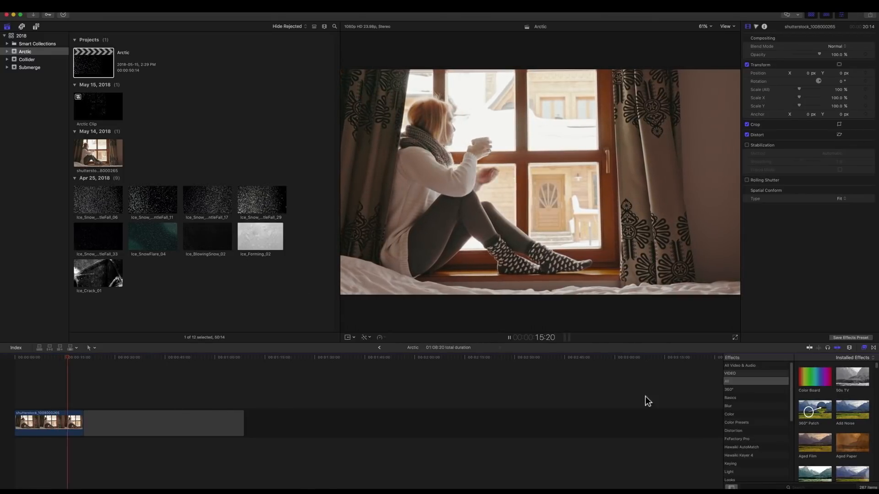
{"action": "key", "text": "space"}
{"action": "left_click_drag", "start_coordinate": [49, 357], "coordinate": [1, 368]}
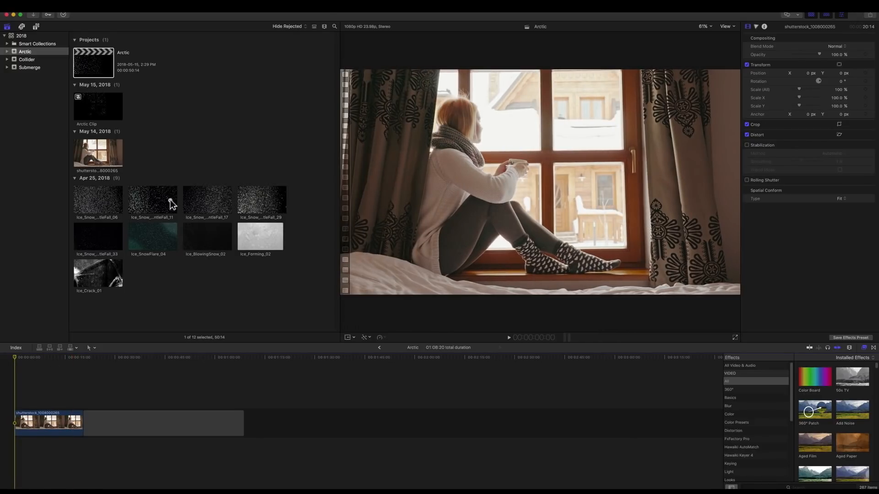
Layer Ice_Snow_GentleFall_11 above the window clip from the timeline start, set its blend mode to Screen and preview it
{"action": "left_click_drag", "start_coordinate": [154, 202], "coordinate": [14, 398]}
{"action": "left_click", "coordinate": [49, 357]}
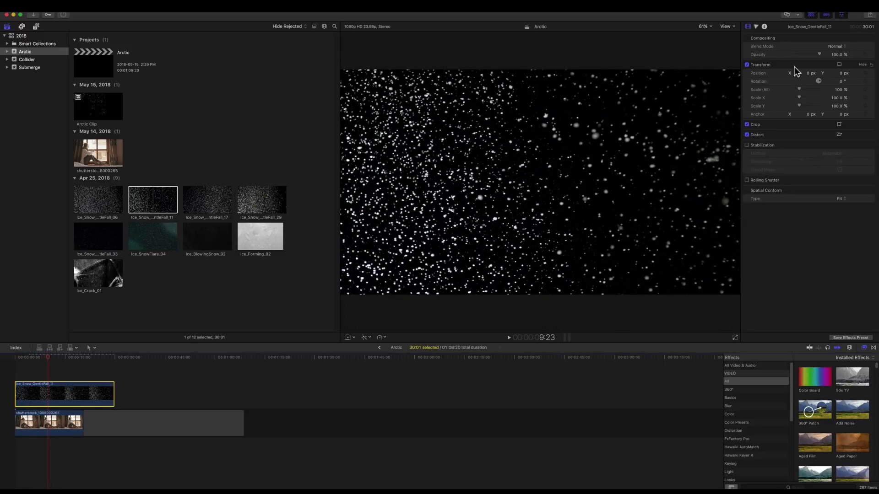
{"action": "left_click", "coordinate": [835, 47]}
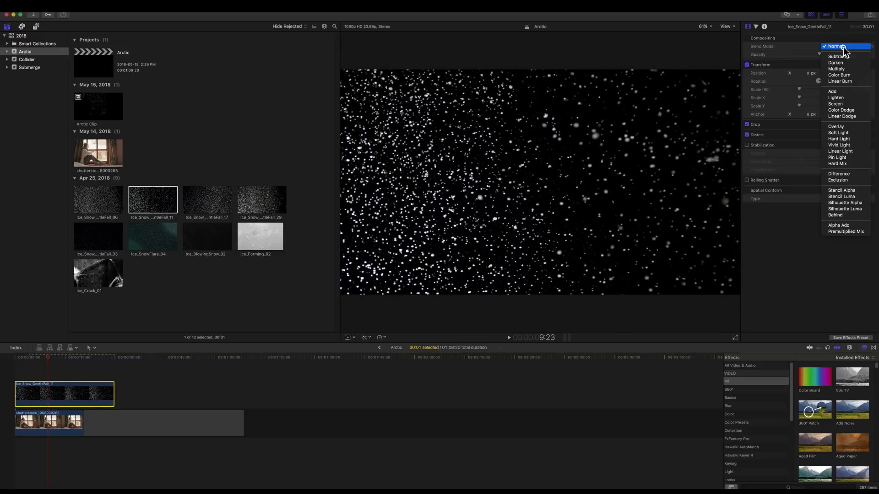
{"action": "left_click", "coordinate": [854, 105]}
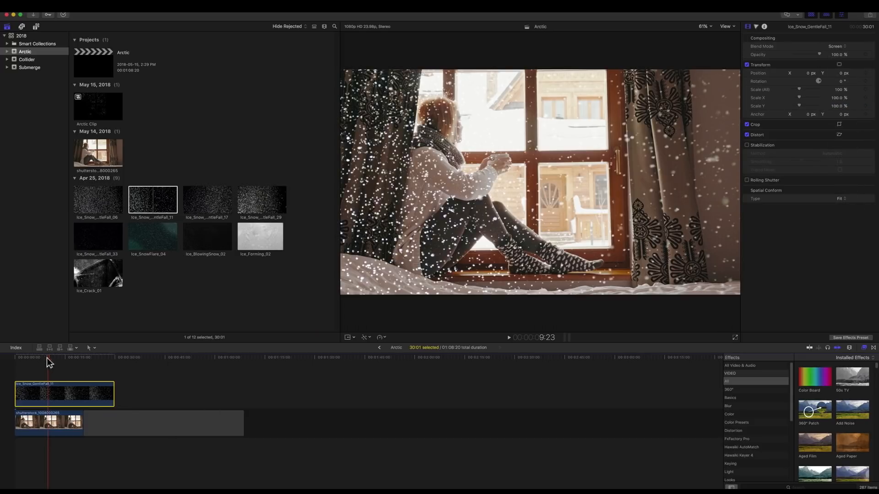
{"action": "key", "text": "space"}
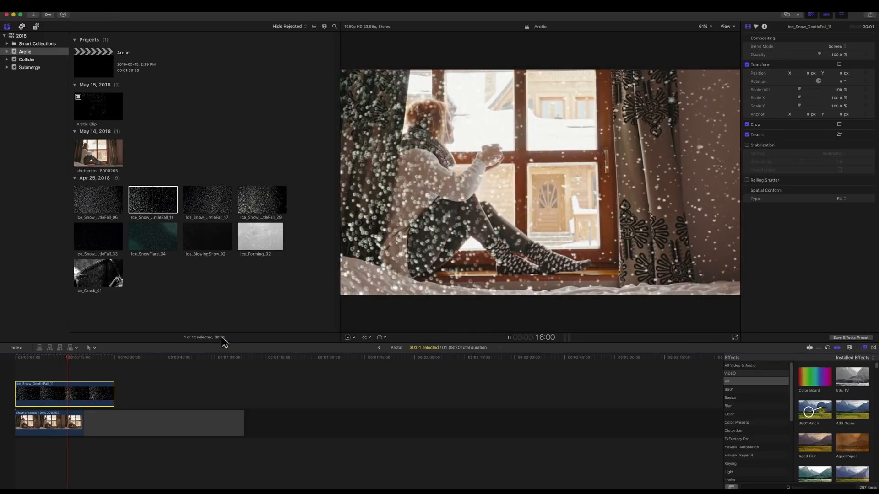
{"action": "key", "text": "space"}
Scale the snow clip to 67% and move it up and right over the window, to about X 55, Y 99 px
{"action": "left_click", "coordinate": [58, 360]}
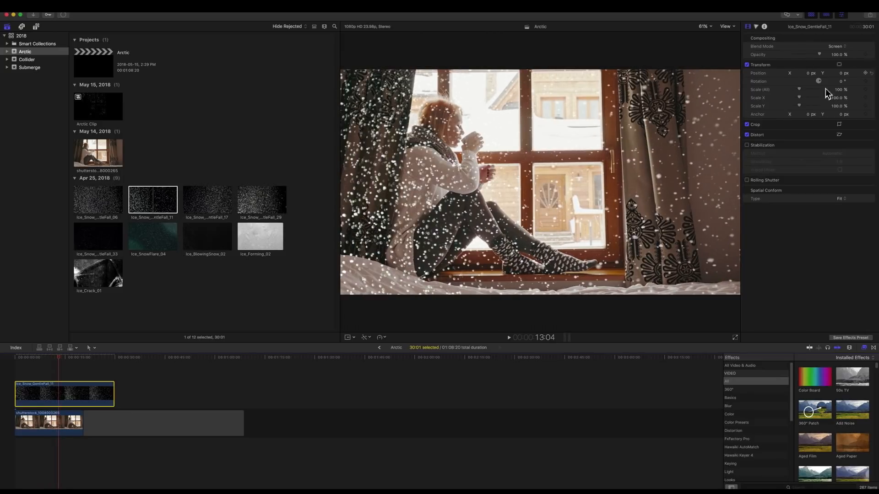
{"action": "left_click_drag", "start_coordinate": [799, 89], "coordinate": [797, 89]}
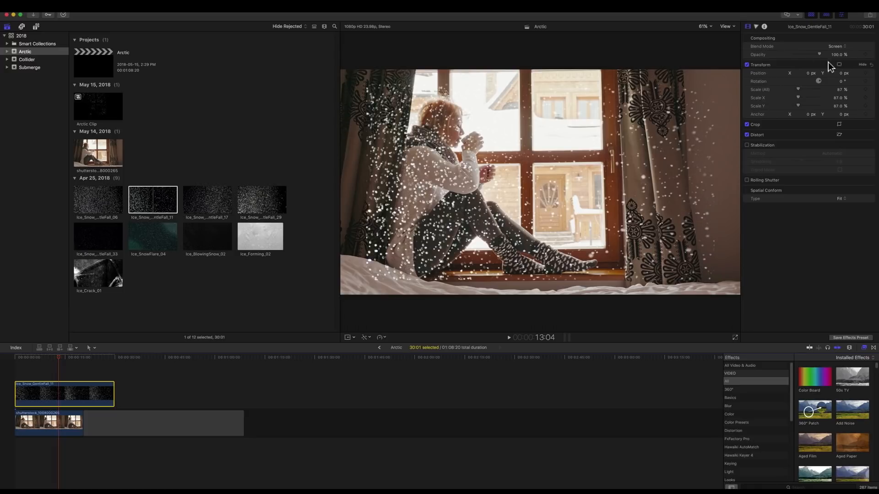
{"action": "left_click_drag", "start_coordinate": [541, 203], "coordinate": [552, 184]}
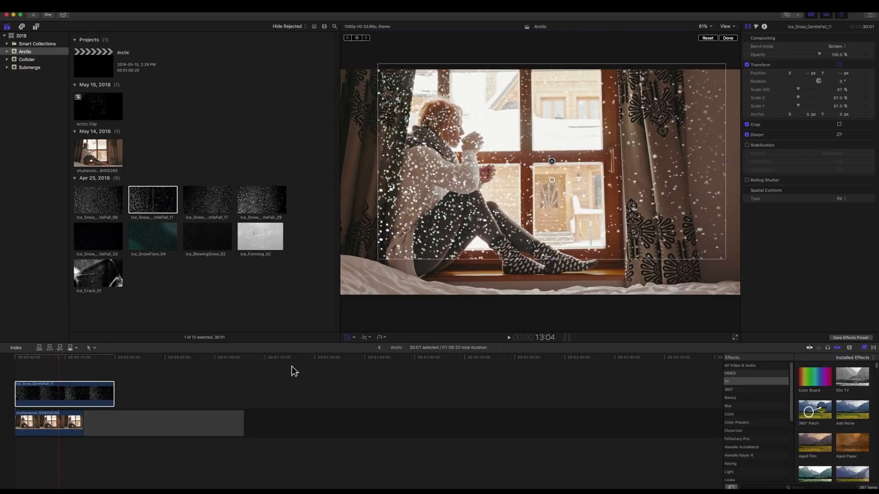
Check the repositioned snow from the timeline start and move the playhead to 00:00:06:06
{"action": "left_click_drag", "start_coordinate": [67, 356], "coordinate": [9, 366]}
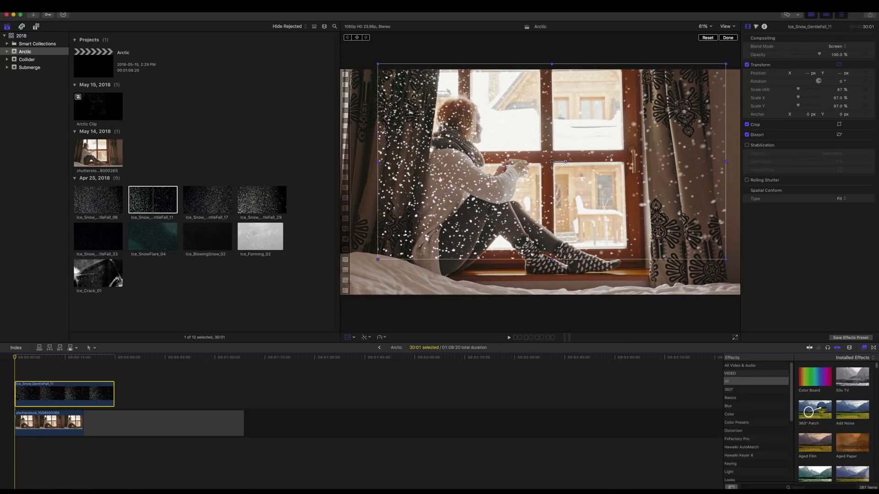
{"action": "left_click", "coordinate": [115, 442]}
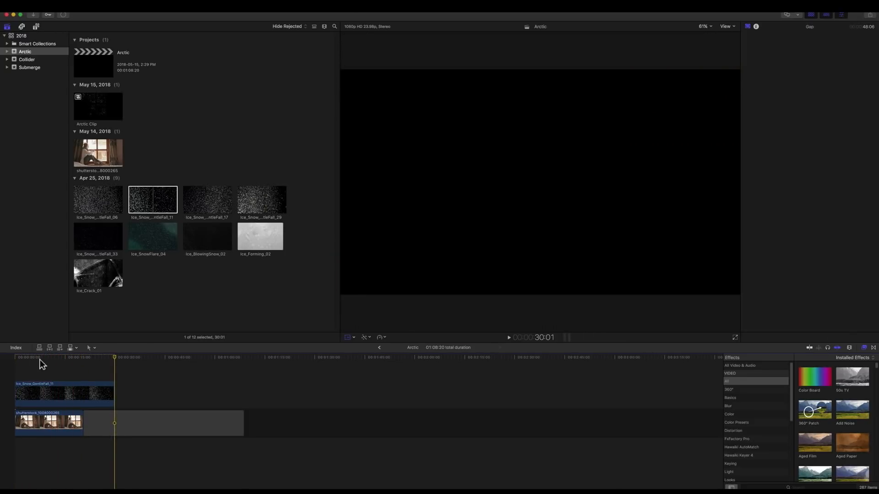
{"action": "left_click", "coordinate": [35, 360]}
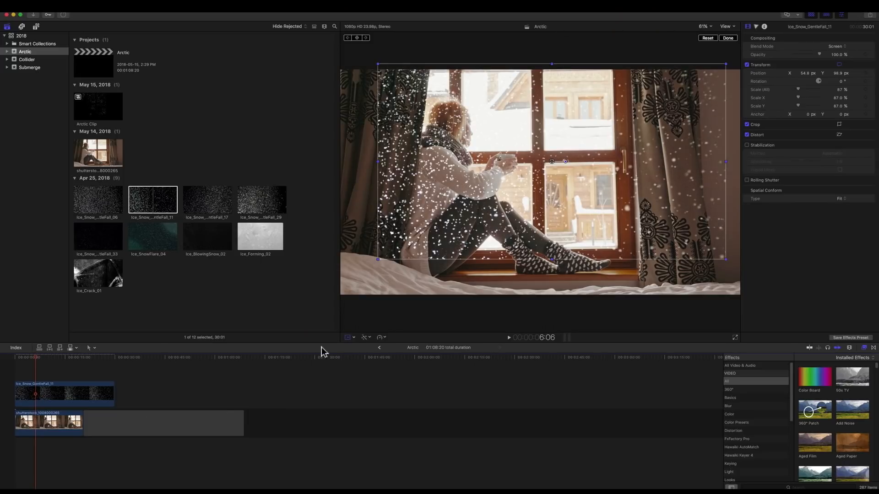
Copy the window clip and paste a duplicate into the empty gap near the one-minute mark of the timeline
{"action": "left_click", "coordinate": [208, 400]}
{"action": "left_click", "coordinate": [61, 420]}
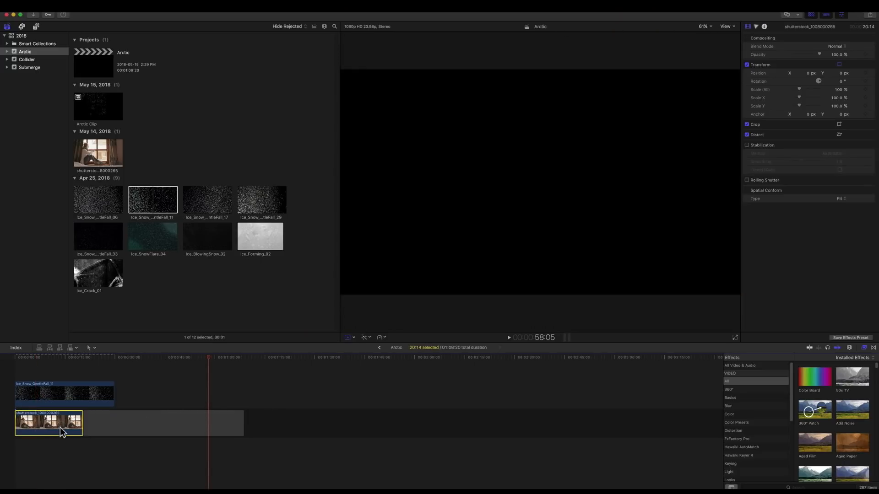
{"action": "key", "text": "super+c"}
{"action": "key", "text": "super+v"}
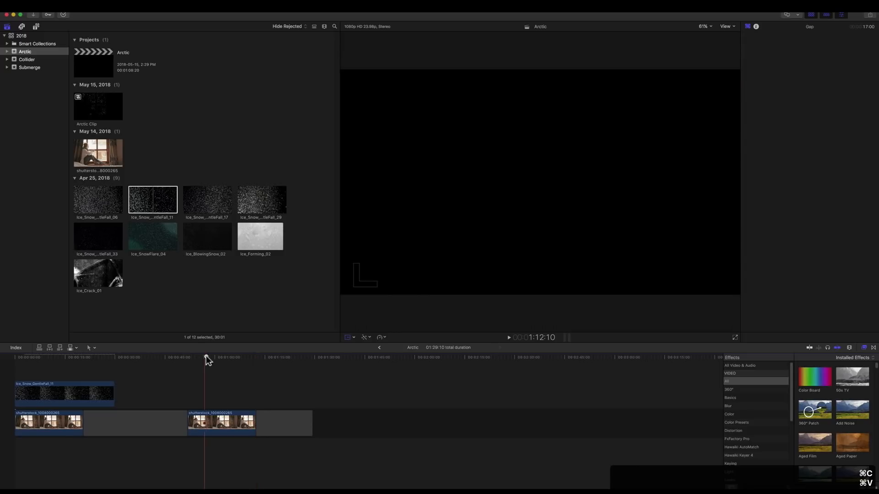
Find the Threshold effect and apply it to the duplicated window clip, with the playhead over the duplicate
{"action": "left_click_drag", "start_coordinate": [206, 356], "coordinate": [221, 357]}
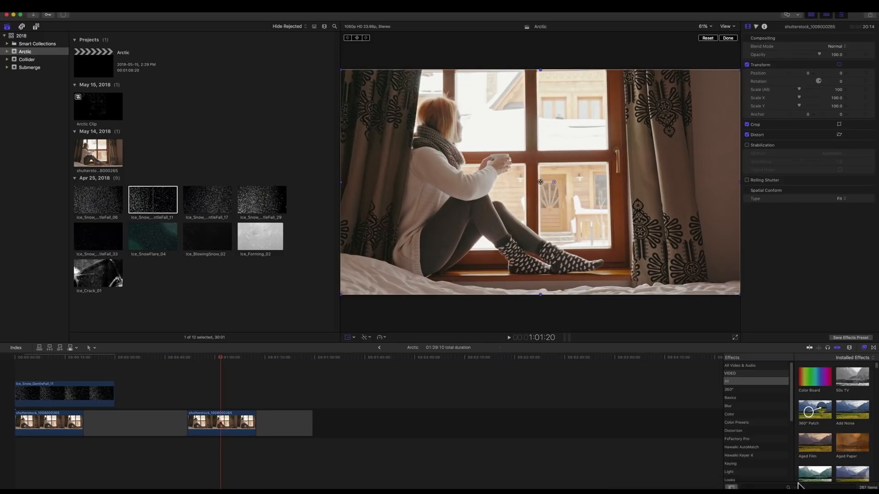
{"action": "type", "text": "thre"}
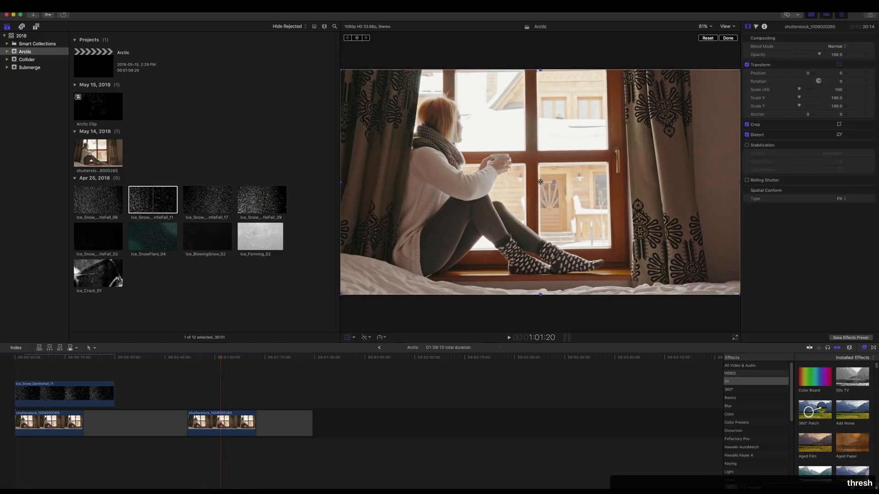
{"action": "type", "text": "sh"}
{"action": "left_click_drag", "start_coordinate": [814, 376], "coordinate": [214, 413]}
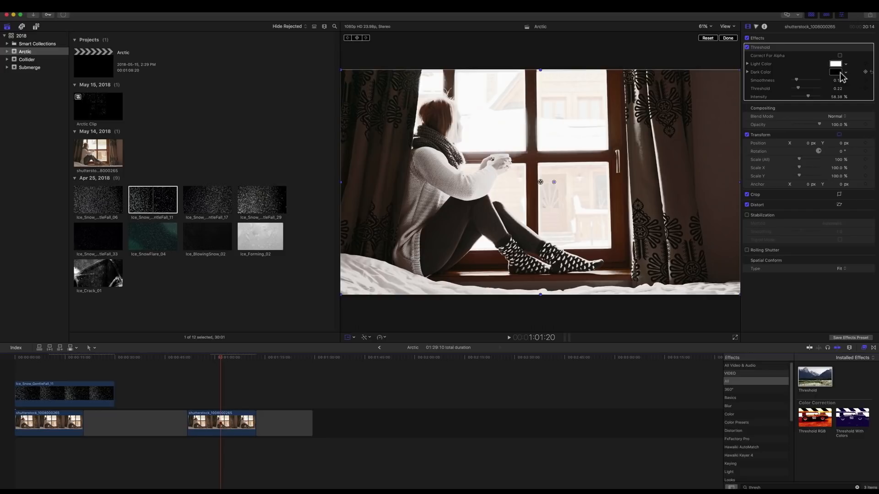
Adjust the Threshold effect to intensity 100%, threshold 0.65 and smoothness 0.14 for a high-contrast window matte
{"action": "mouse_move", "coordinate": [808, 98]}
{"action": "left_mouse_down"}
{"action": "mouse_move", "coordinate": [816, 98]}
{"action": "mouse_move", "coordinate": [804, 89]}
{"action": "left_mouse_up"}
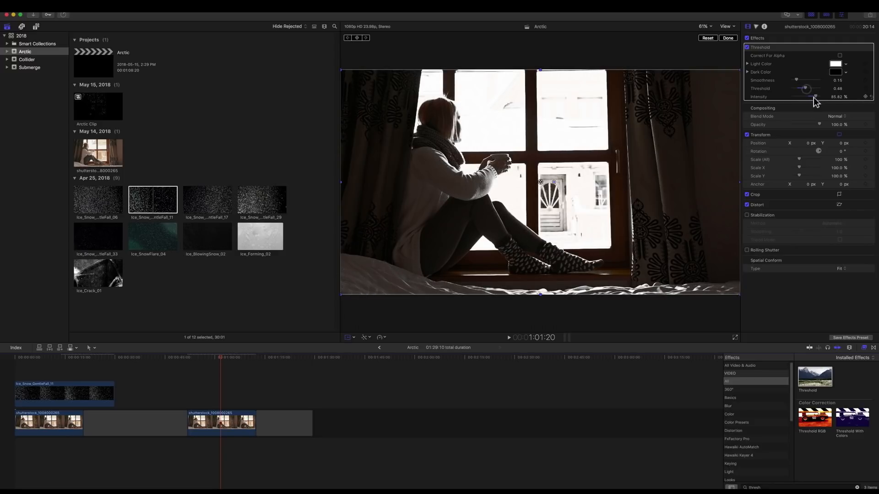
{"action": "left_click_drag", "start_coordinate": [818, 98], "coordinate": [811, 88]}
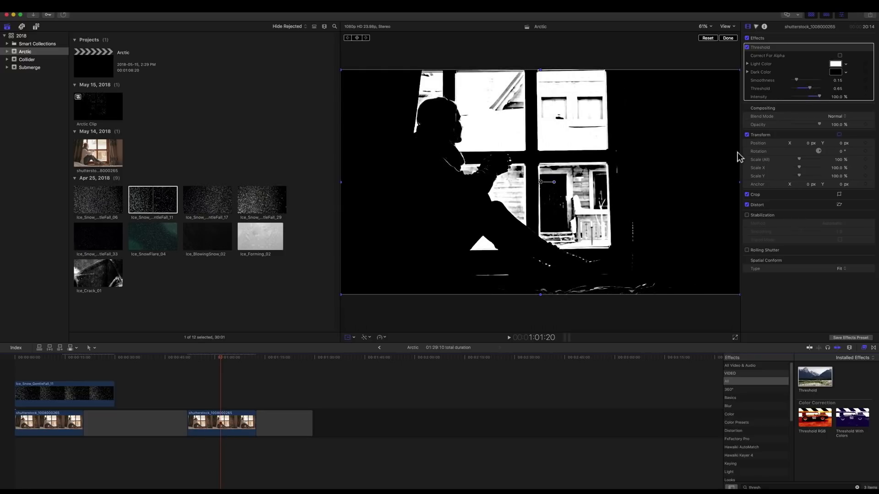
{"action": "mouse_move", "coordinate": [796, 81]}
{"action": "left_mouse_down"}
{"action": "mouse_move", "coordinate": [813, 89]}
{"action": "mouse_move", "coordinate": [795, 81]}
{"action": "left_mouse_up"}
Stack the thresholded copy above the snow clip at the timeline start and set its blend mode to Stencil Luma
{"action": "left_click", "coordinate": [240, 427]}
{"action": "left_click_drag", "start_coordinate": [212, 439], "coordinate": [45, 363]}
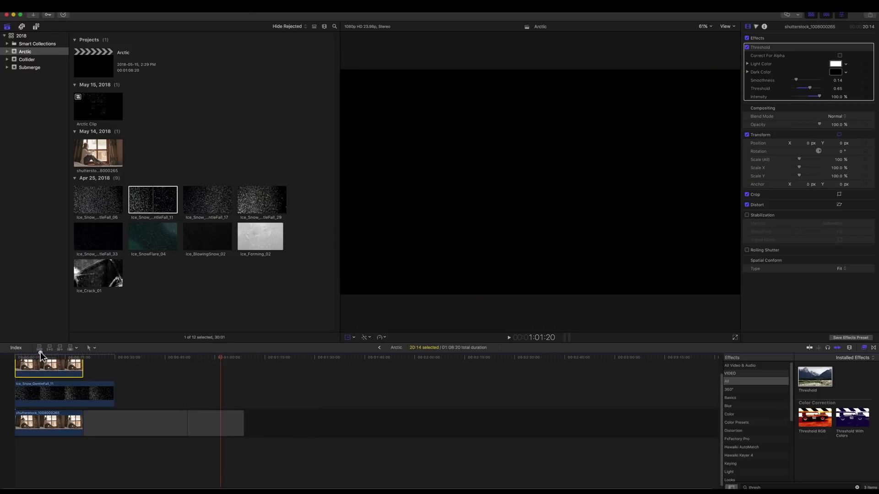
{"action": "left_click", "coordinate": [41, 357]}
{"action": "left_click", "coordinate": [54, 373]}
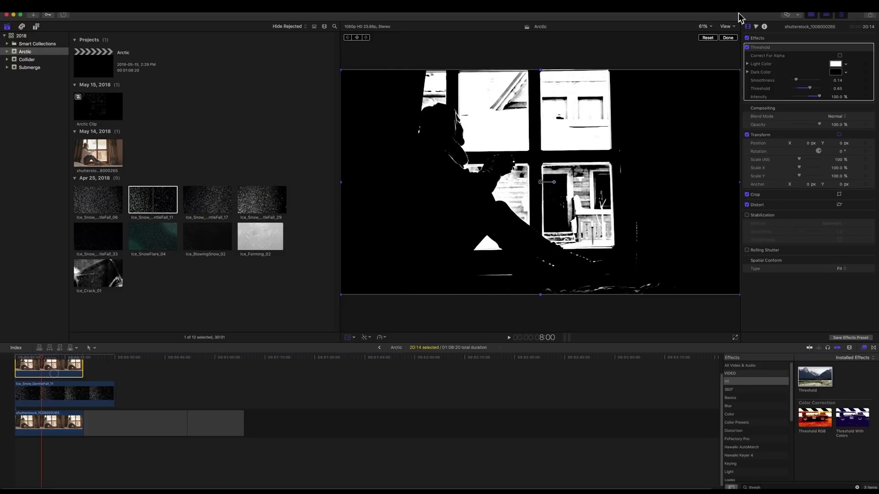
{"action": "left_click", "coordinate": [840, 117]}
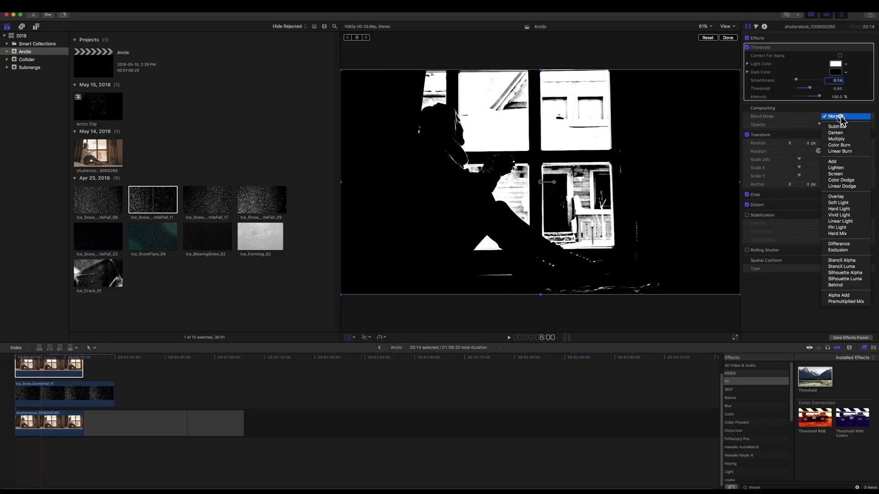
{"action": "left_click", "coordinate": [854, 266]}
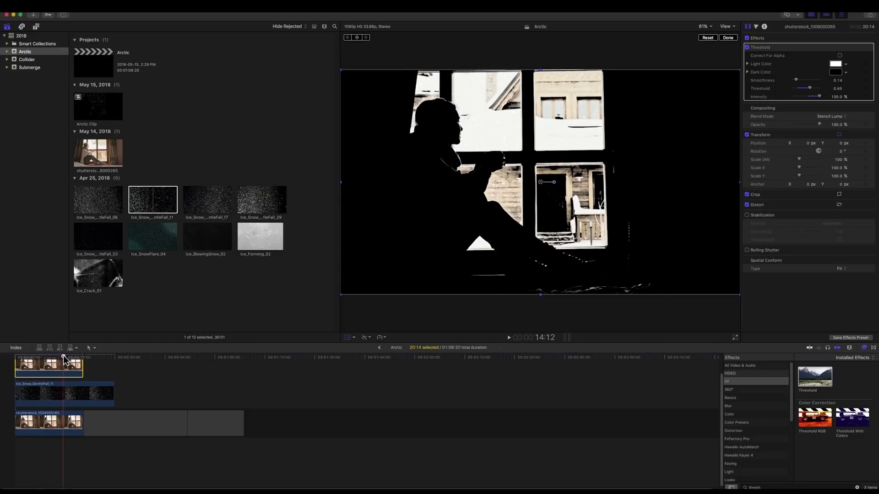
Play the stencilled composite from near the timeline start to check the window matte
{"action": "left_click", "coordinate": [29, 360]}
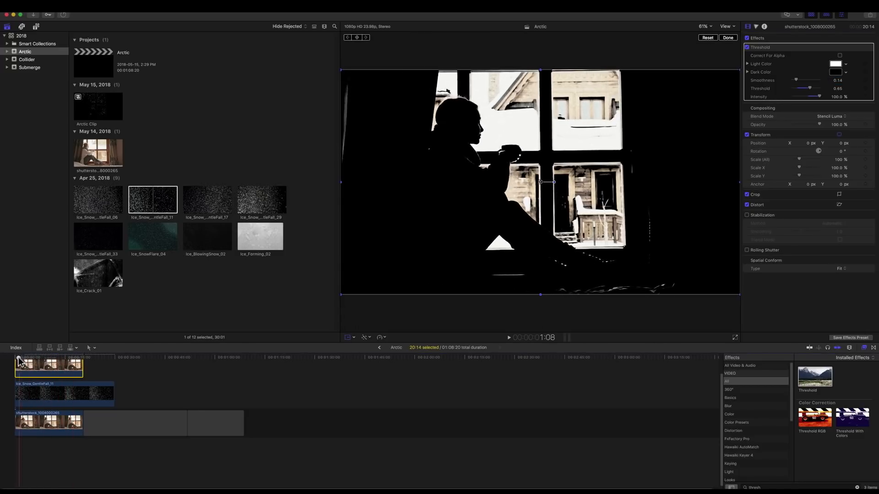
{"action": "key", "text": "space"}
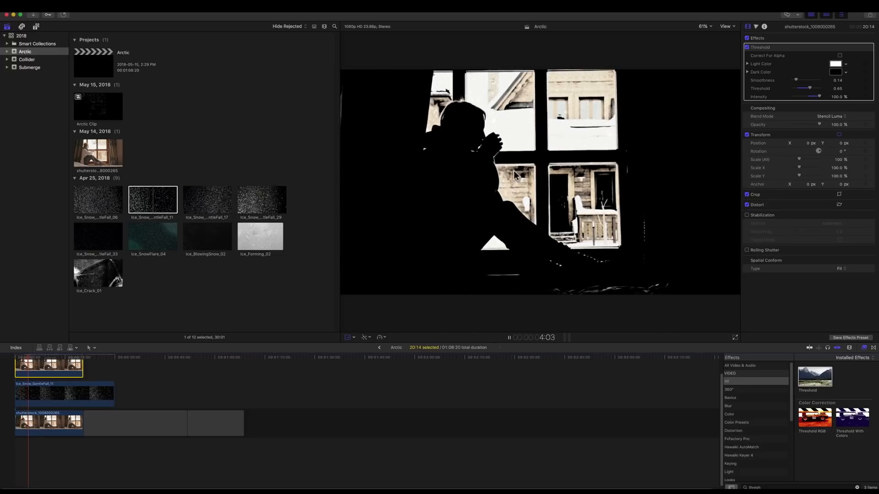
{"action": "key", "text": "space"}
Combine the thresholded matte clip and the snow clip into a new compound clip
{"action": "left_click", "coordinate": [60, 391]}
{"action": "left_click", "coordinate": [51, 373]}
{"action": "left_click", "coordinate": [58, 393], "text": "shift"}
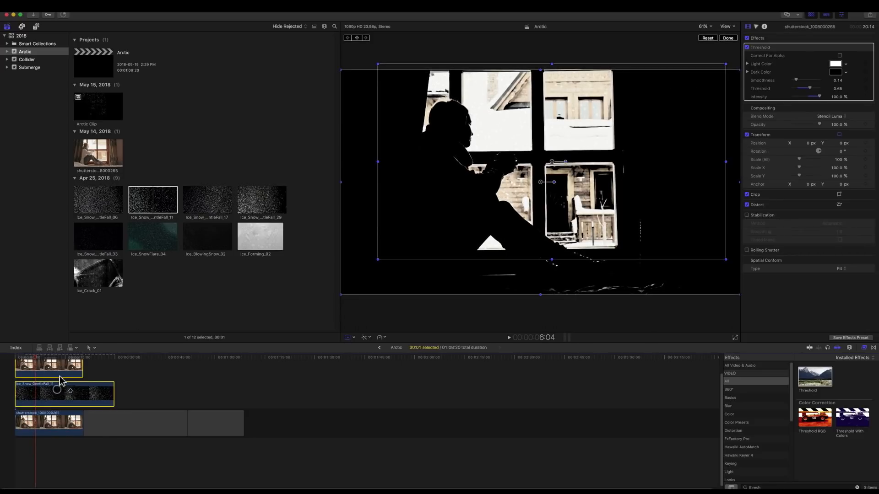
{"action": "right_click", "coordinate": [55, 370]}
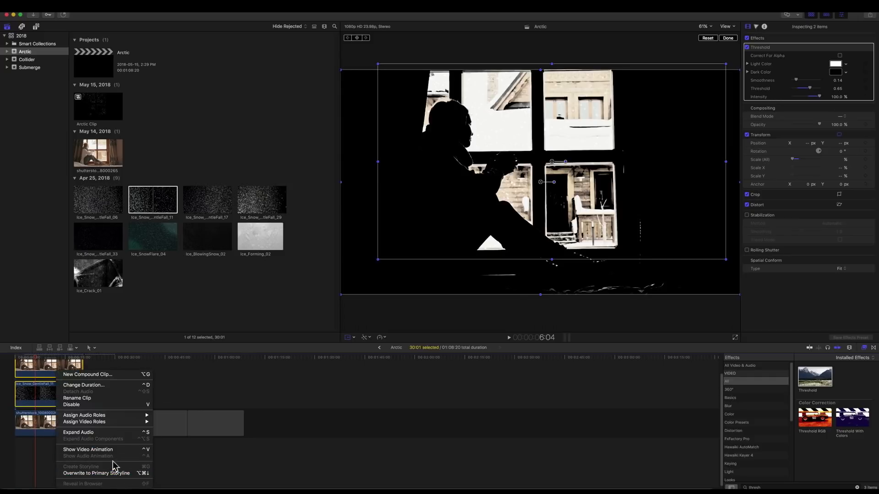
{"action": "left_click", "coordinate": [105, 376]}
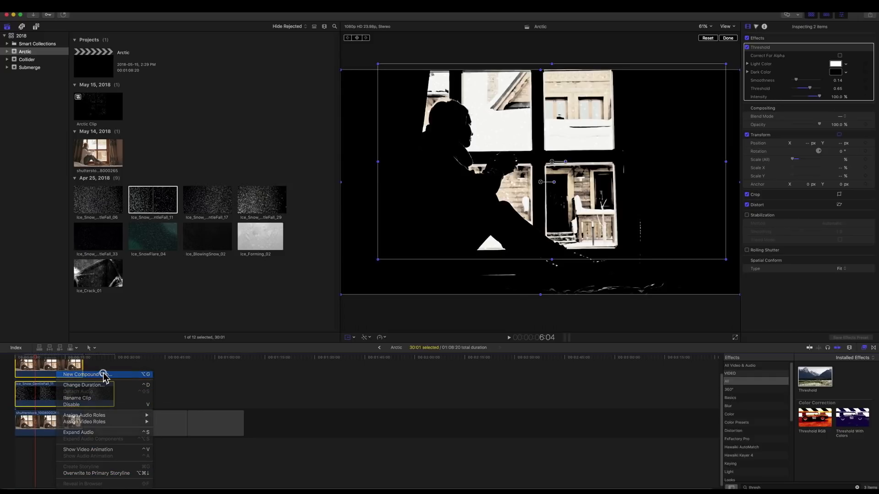
{"action": "left_click", "coordinate": [538, 51]}
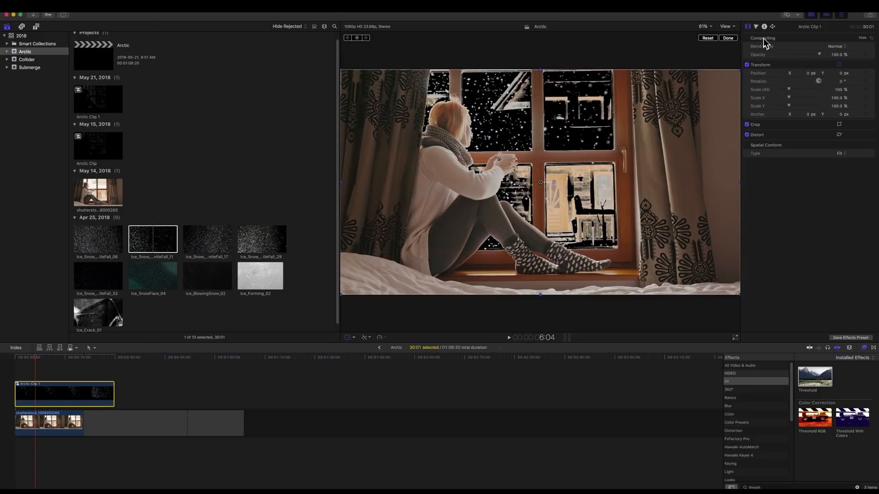
Set the compound clip's blend mode to Screen and preview the snow outside the window from near the start
{"action": "left_click", "coordinate": [844, 46]}
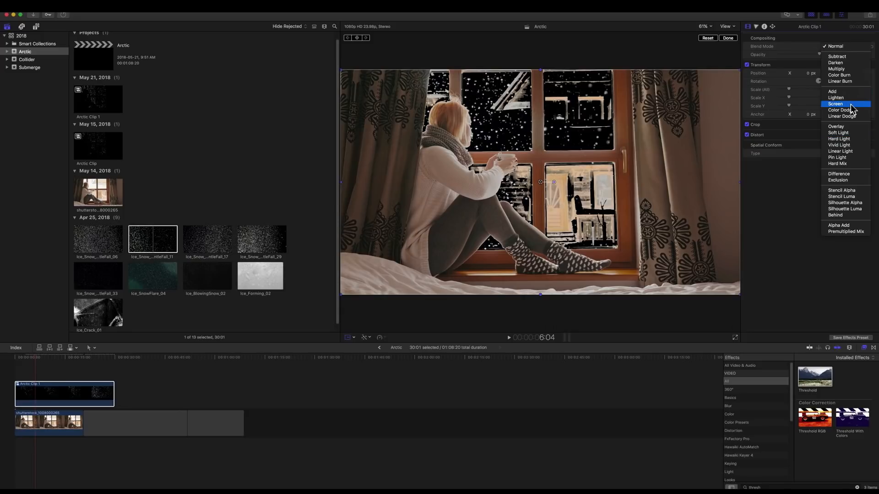
{"action": "left_click", "coordinate": [850, 104]}
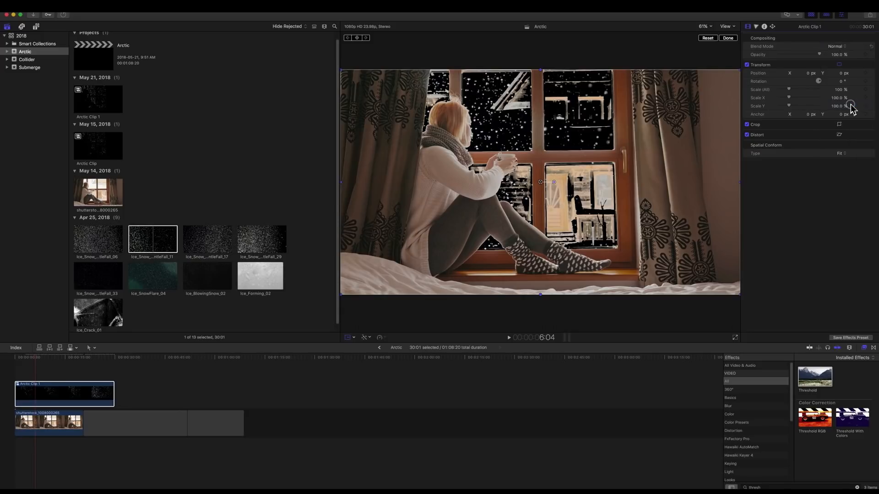
{"action": "left_click", "coordinate": [28, 360]}
{"action": "key", "text": "space"}
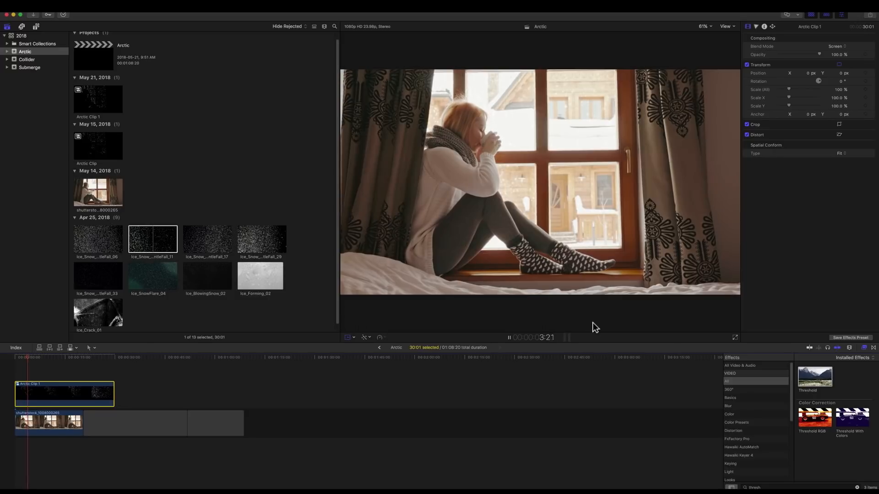